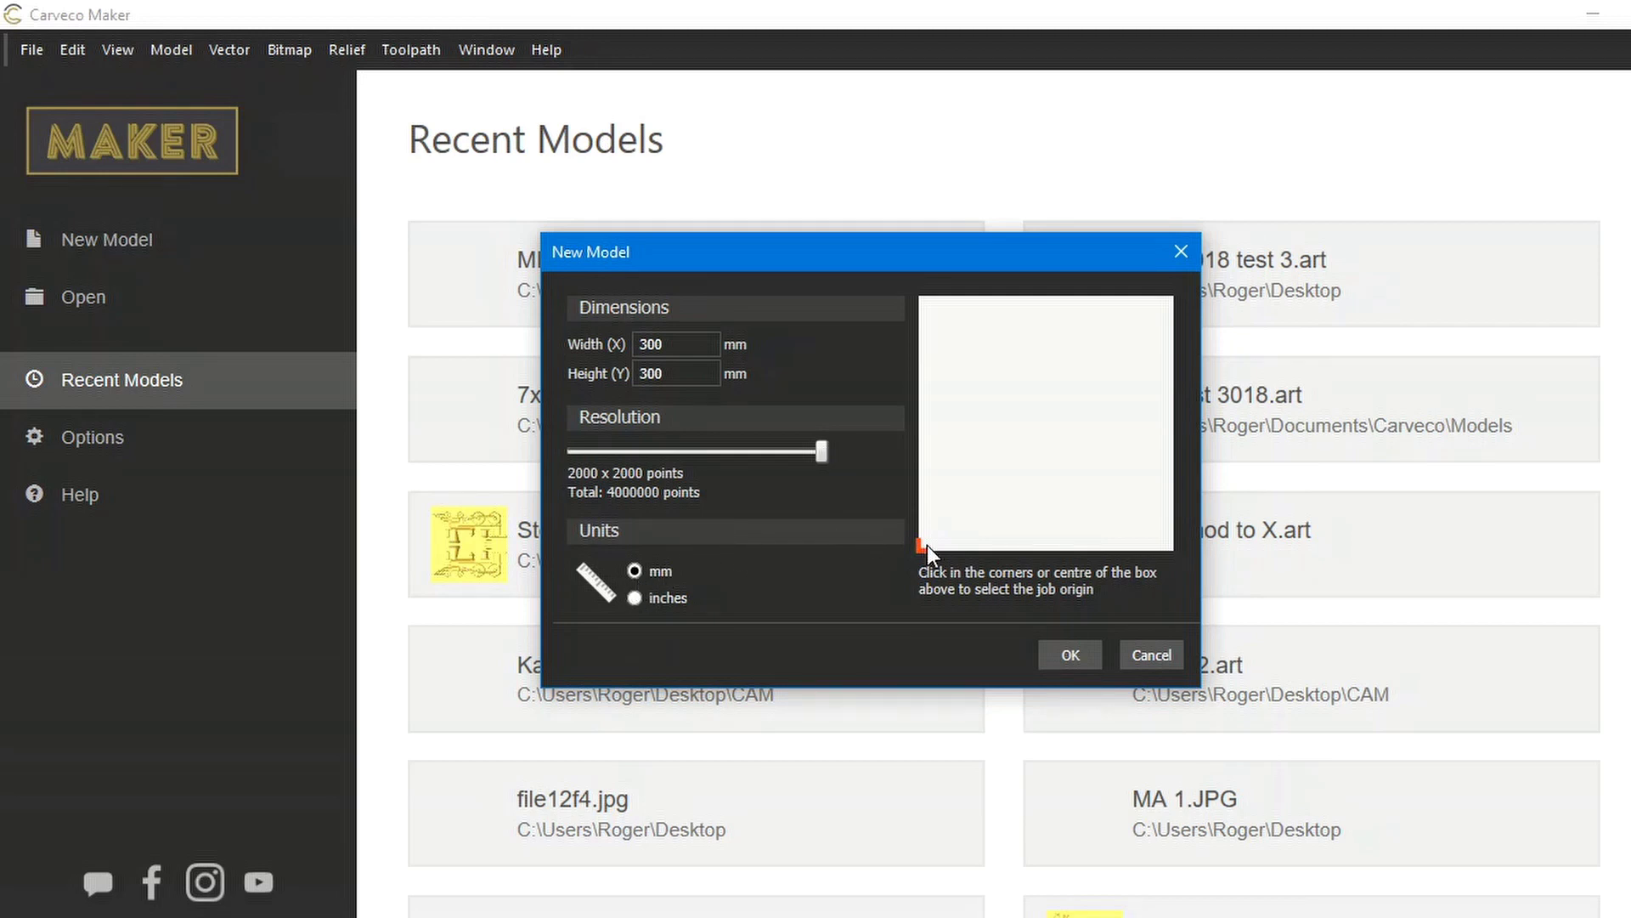
- Create a new 300 × 300 mm model with the job origin at the lower-left corner
left_click(929, 303)
left_click(1174, 299)
left_click(1176, 547)
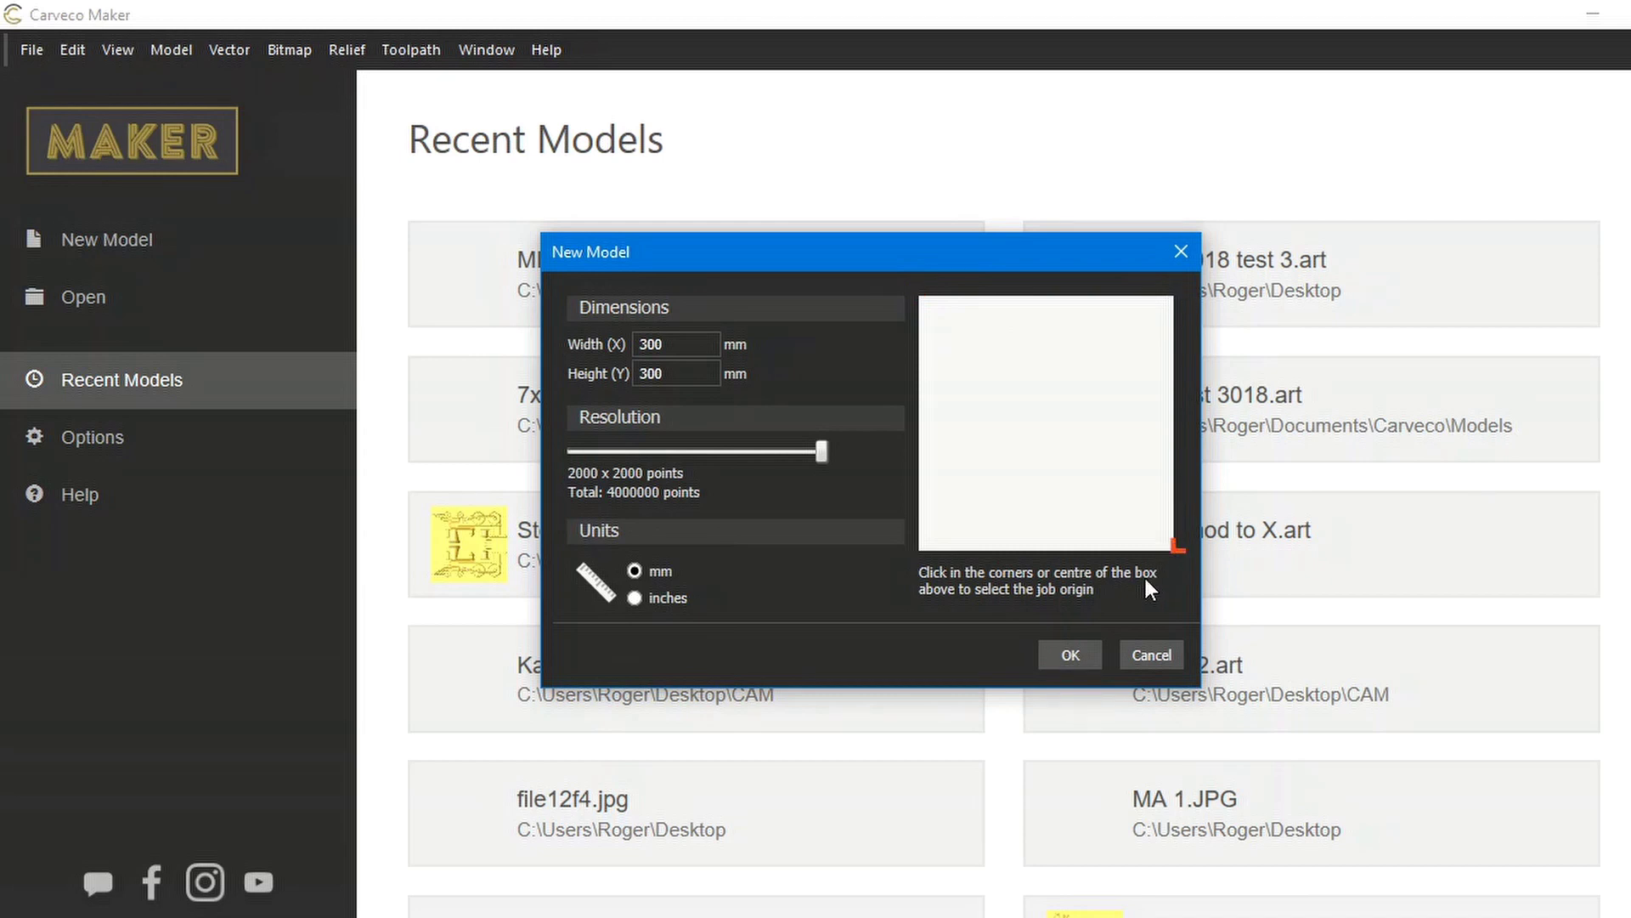
left_click(922, 548)
left_click(1071, 654)
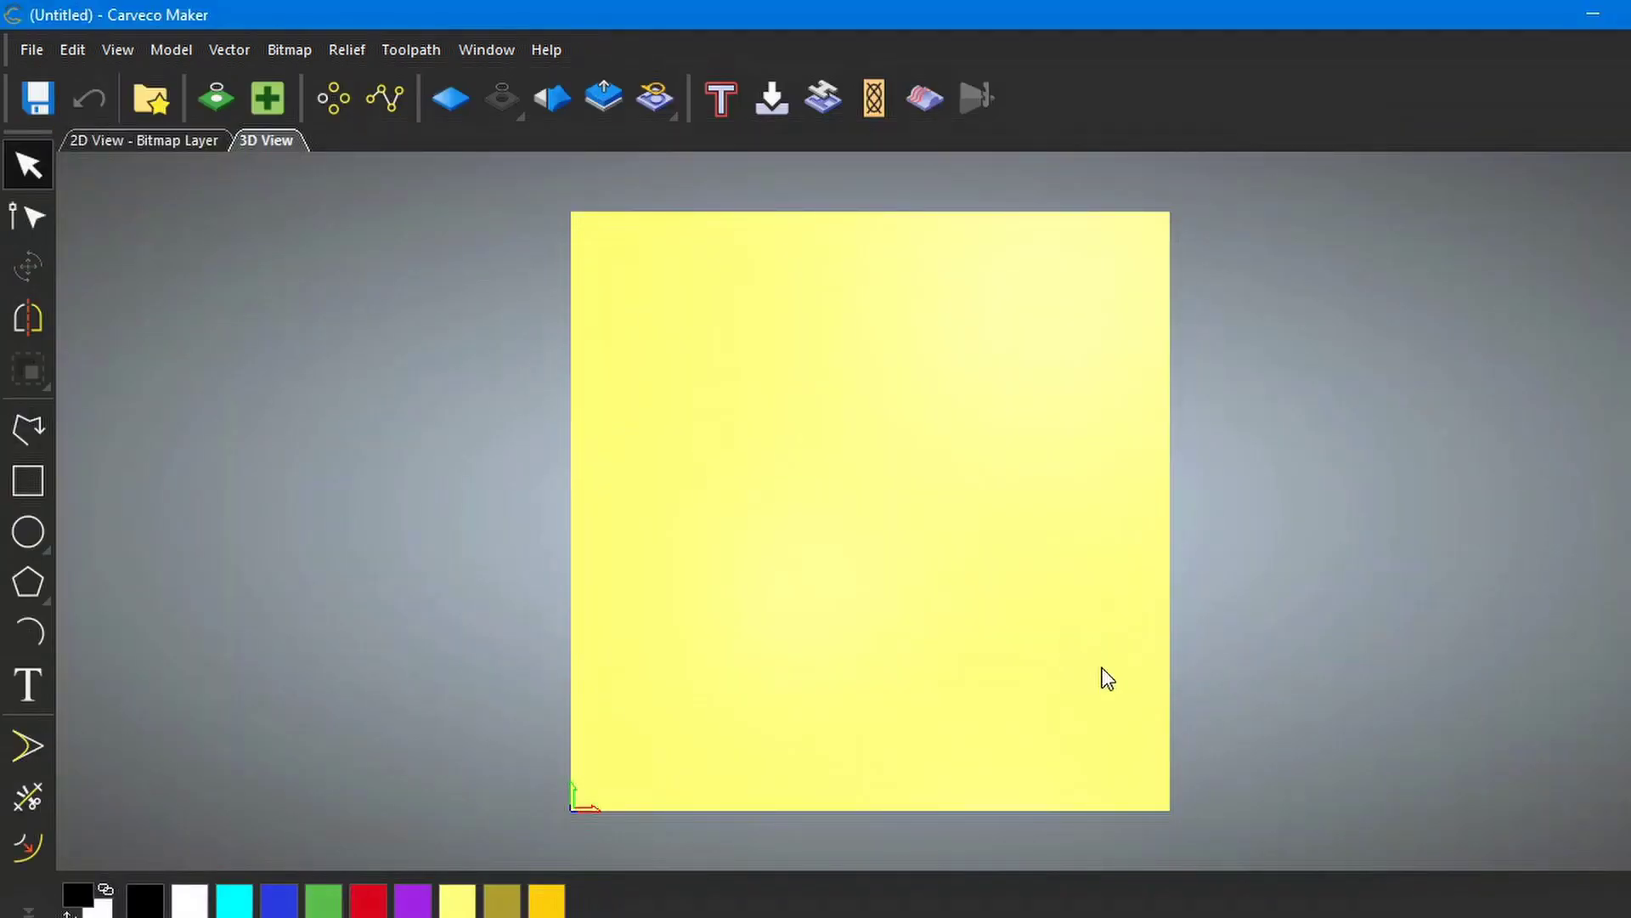
- Import the C3PO_Complete 3D object as a 3D model into the 3D view
left_click(152, 140)
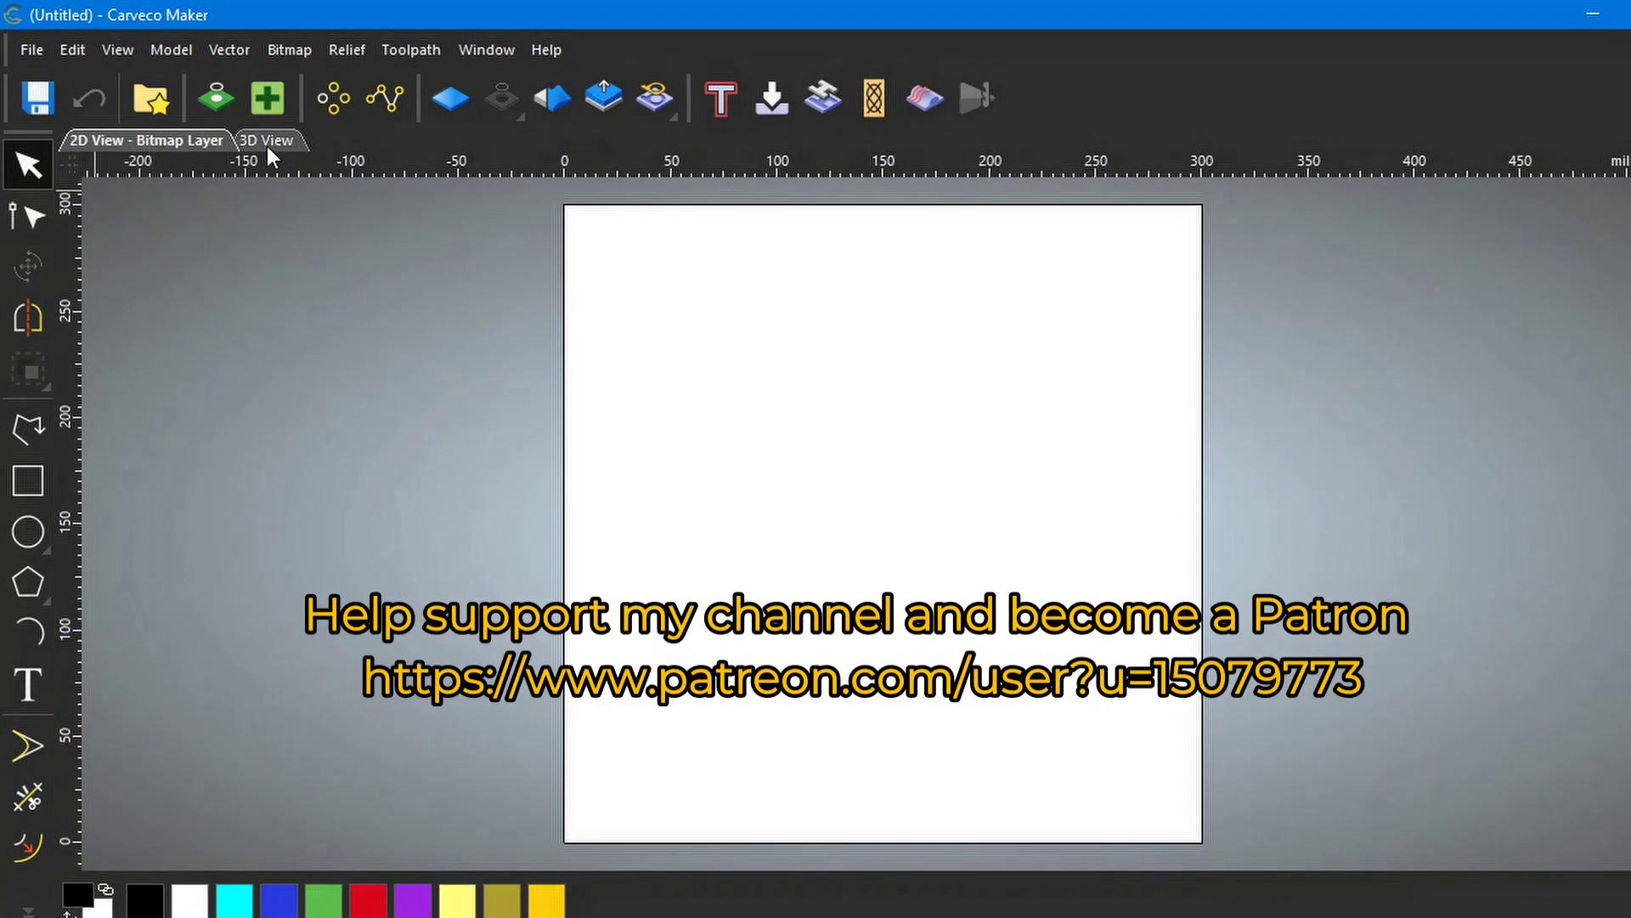
left_click(264, 143)
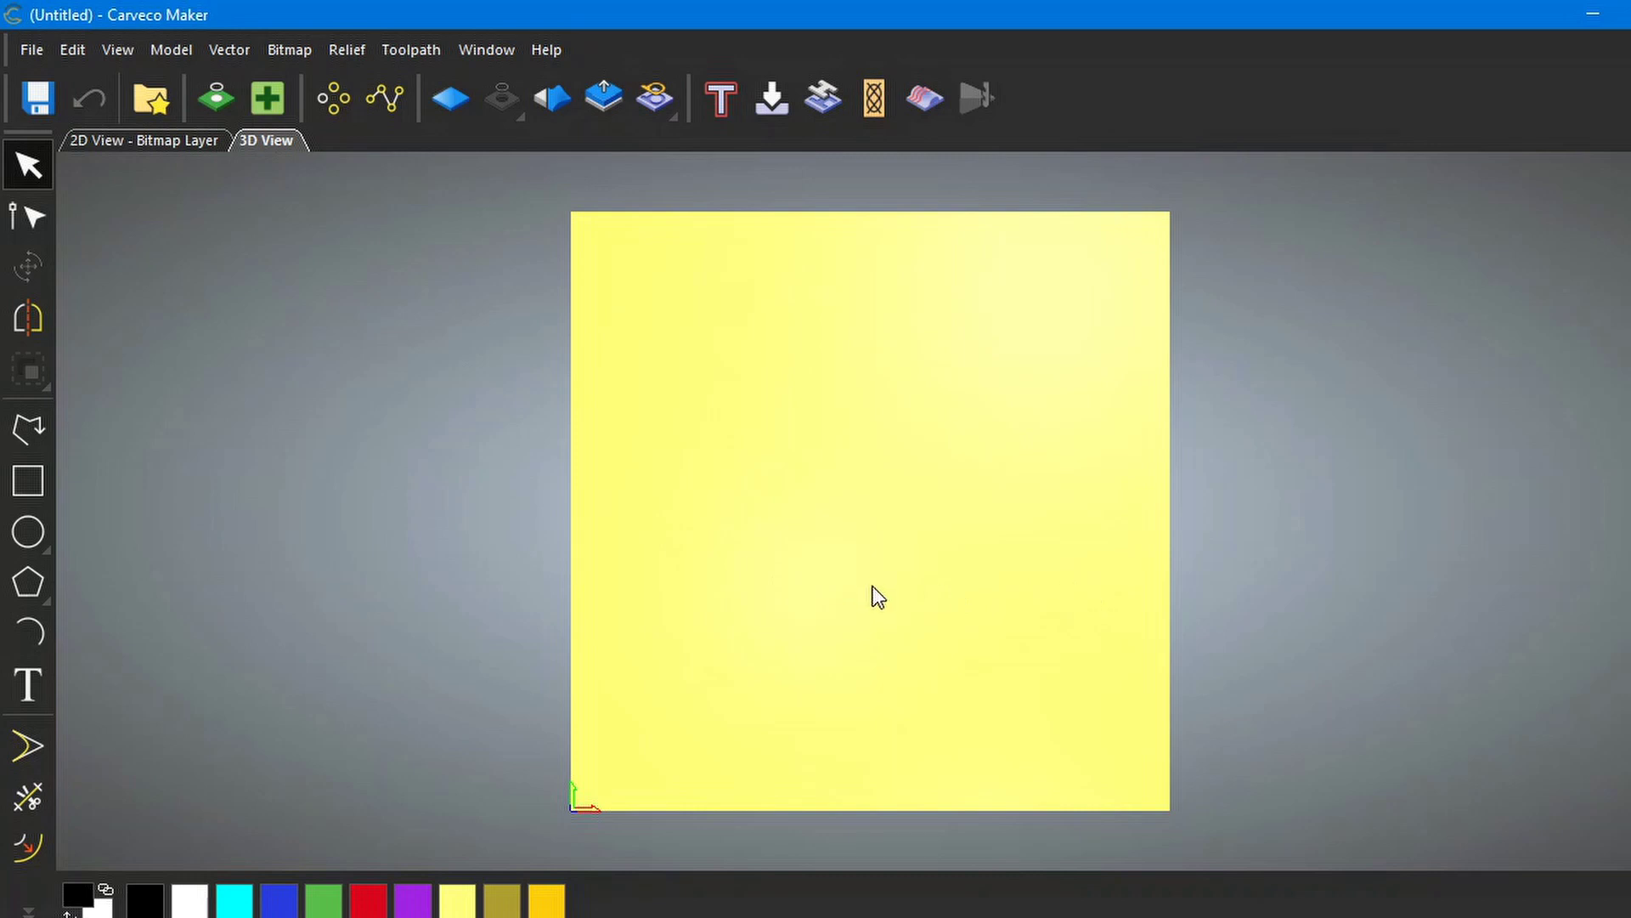
left_click(348, 50)
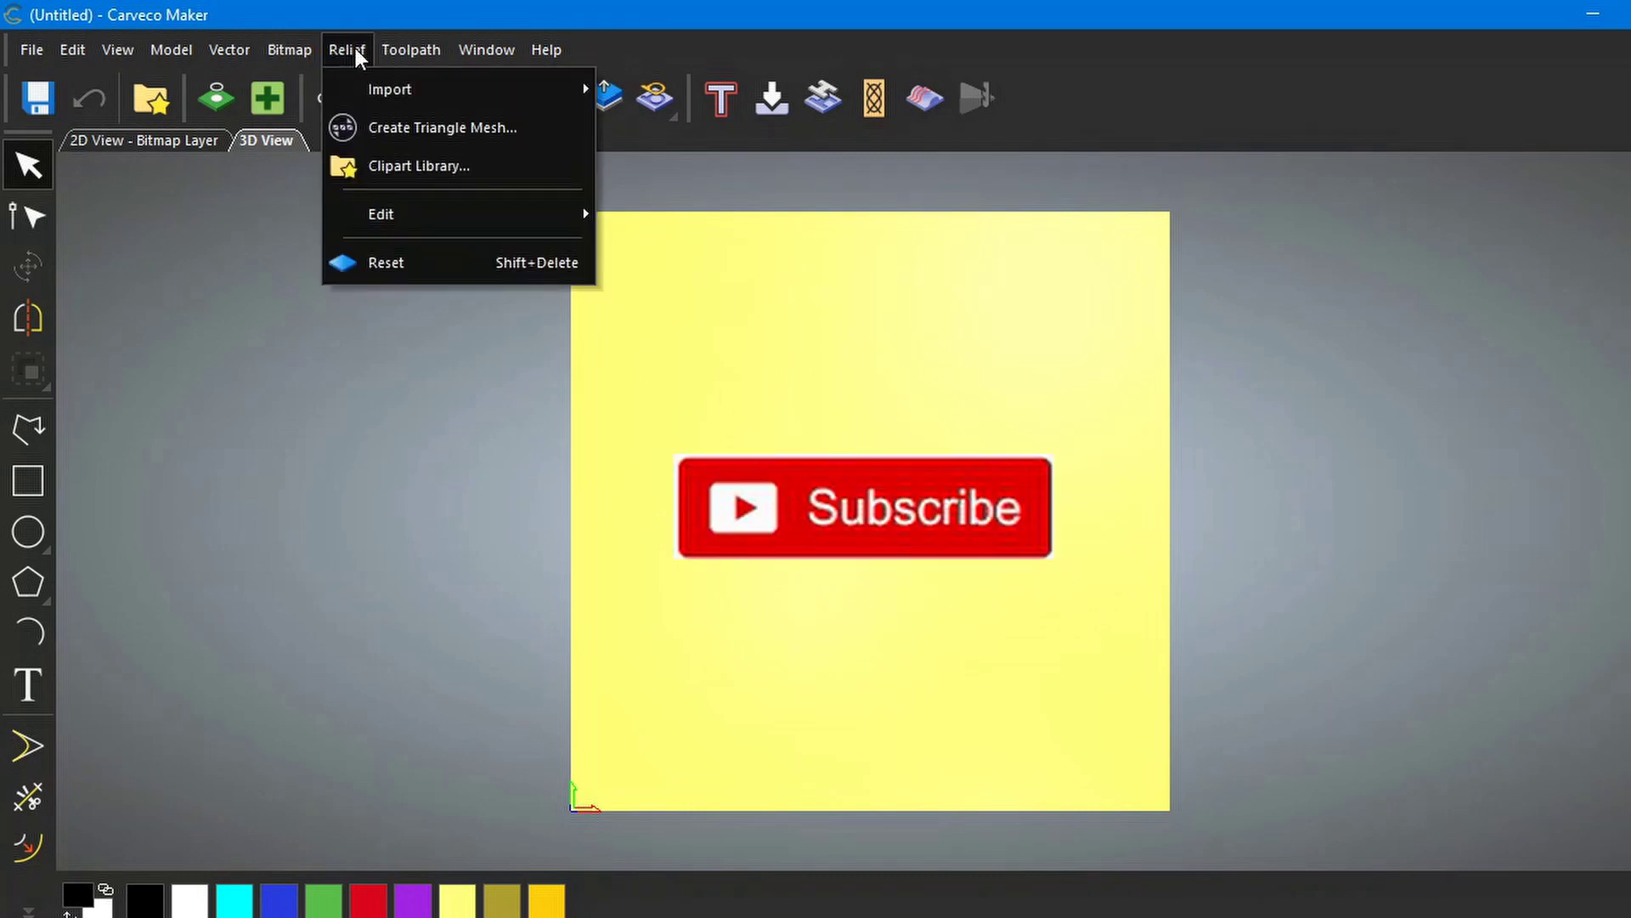
mouse_move(415, 91)
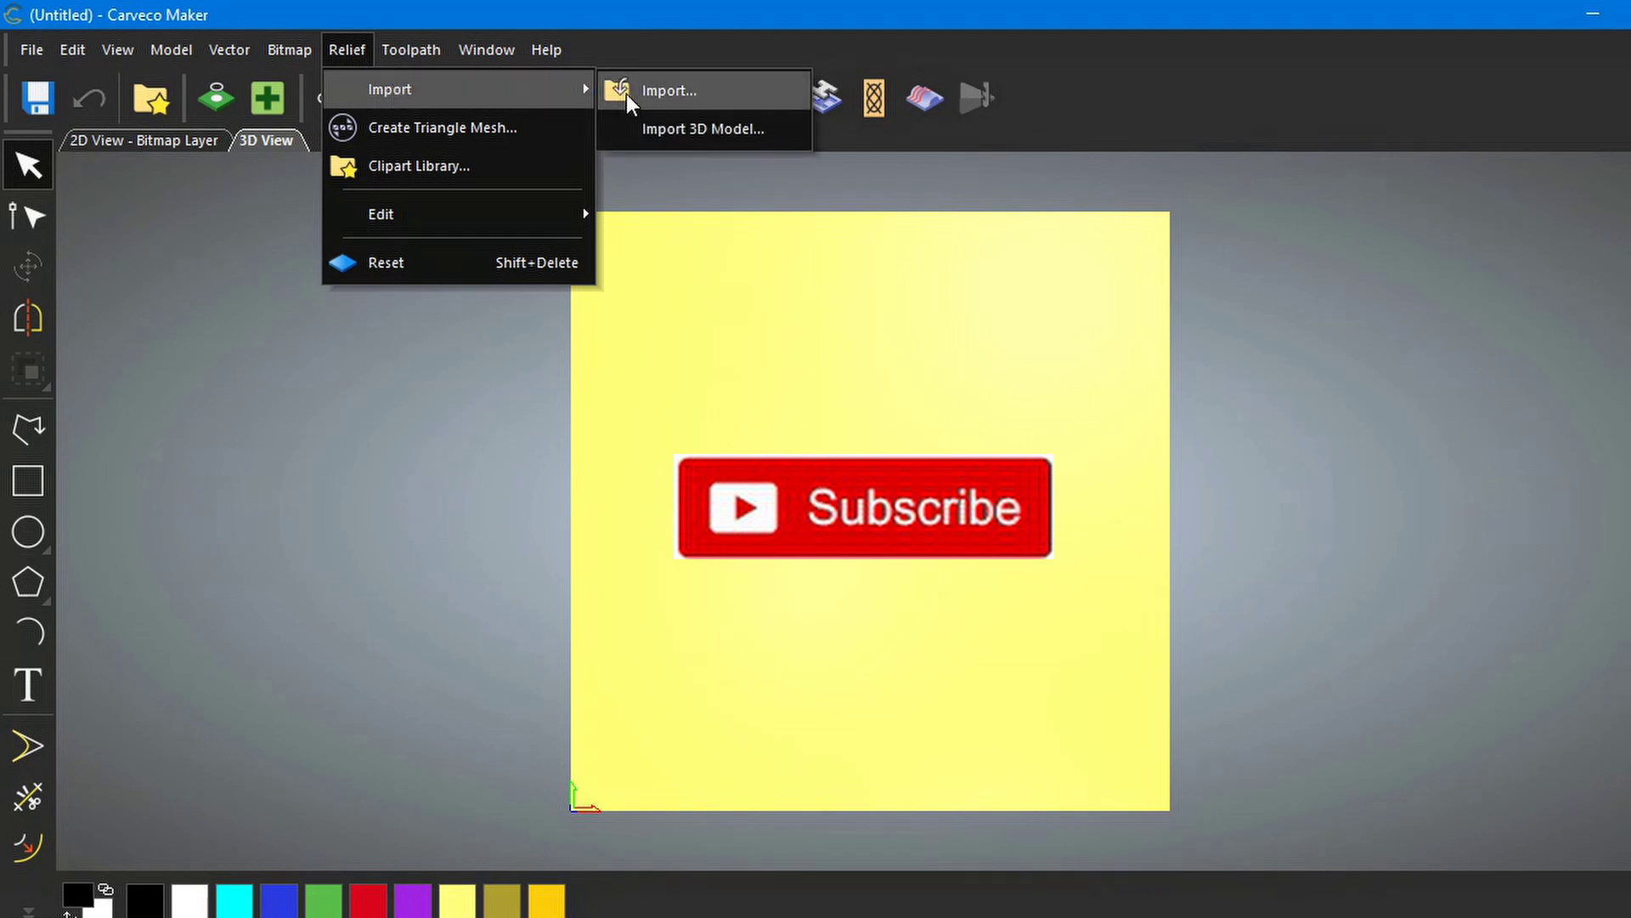
left_click(692, 129)
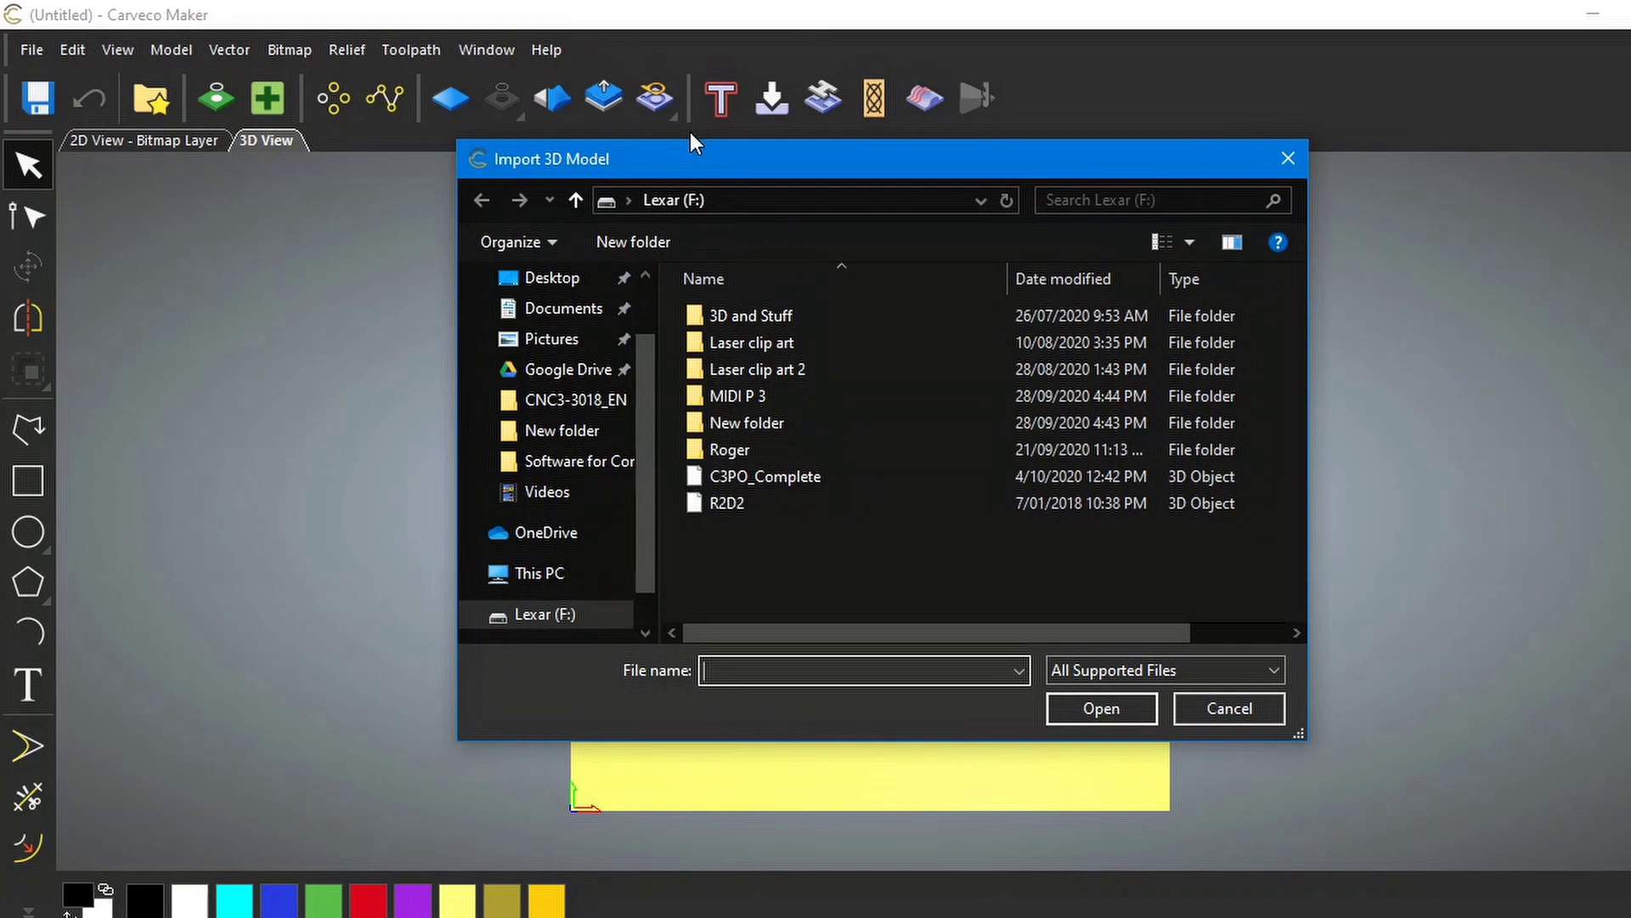
double_click(756, 476)
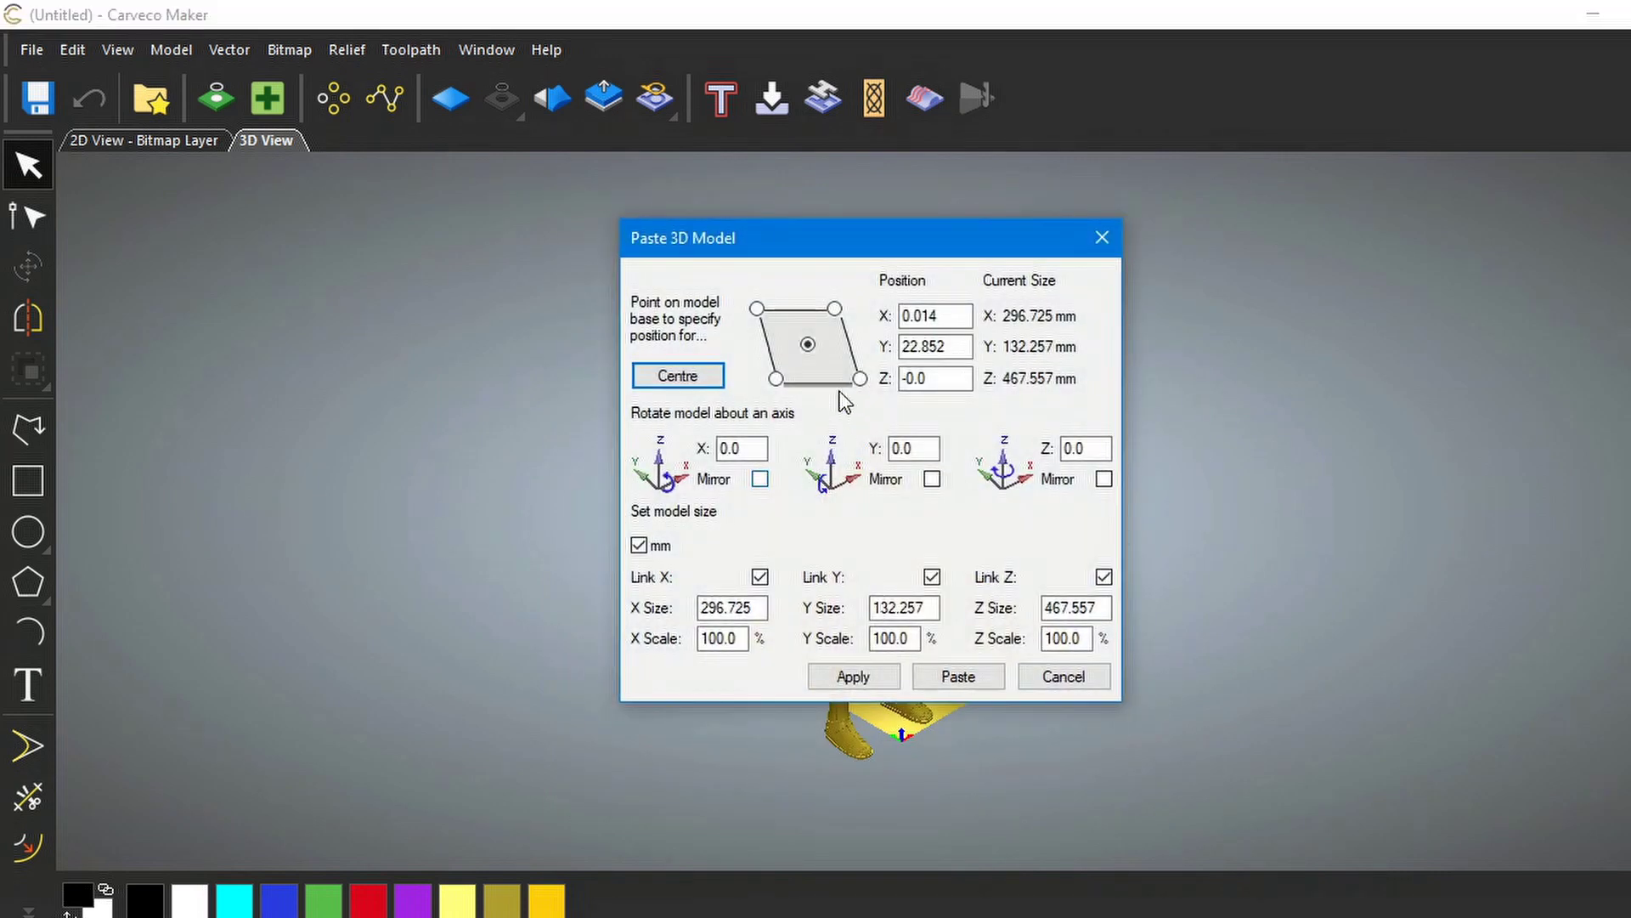
- Scale the imported figure proportionally to a Z size of 250 mm
left_click_drag(824, 236, 1346, 208)
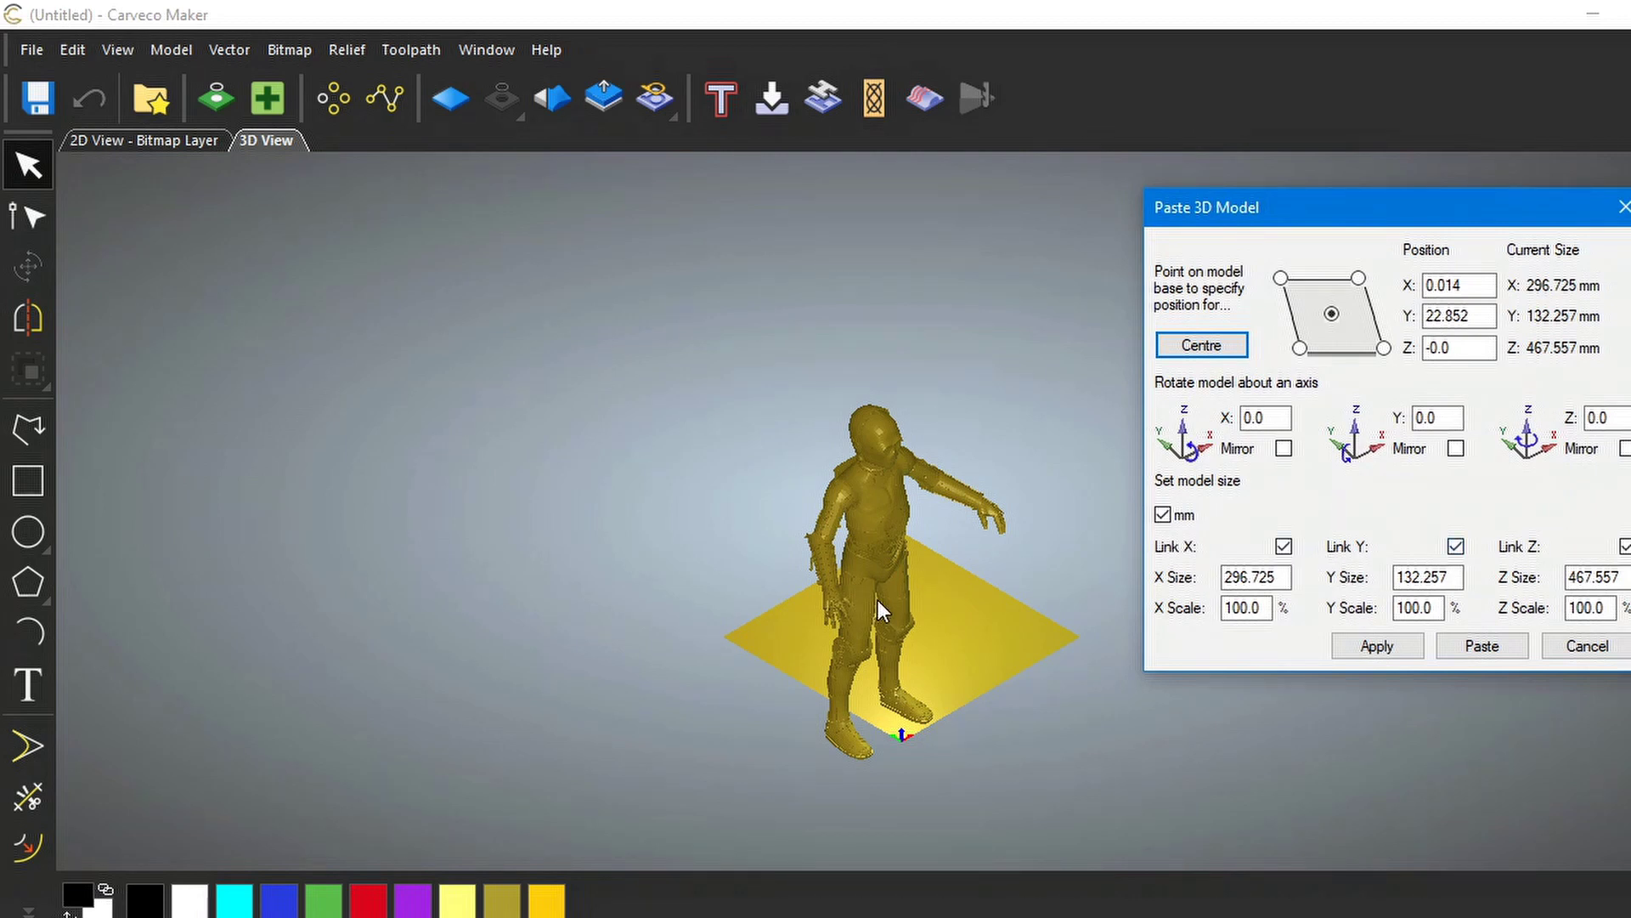
left_click_drag(898, 592, 552, 566)
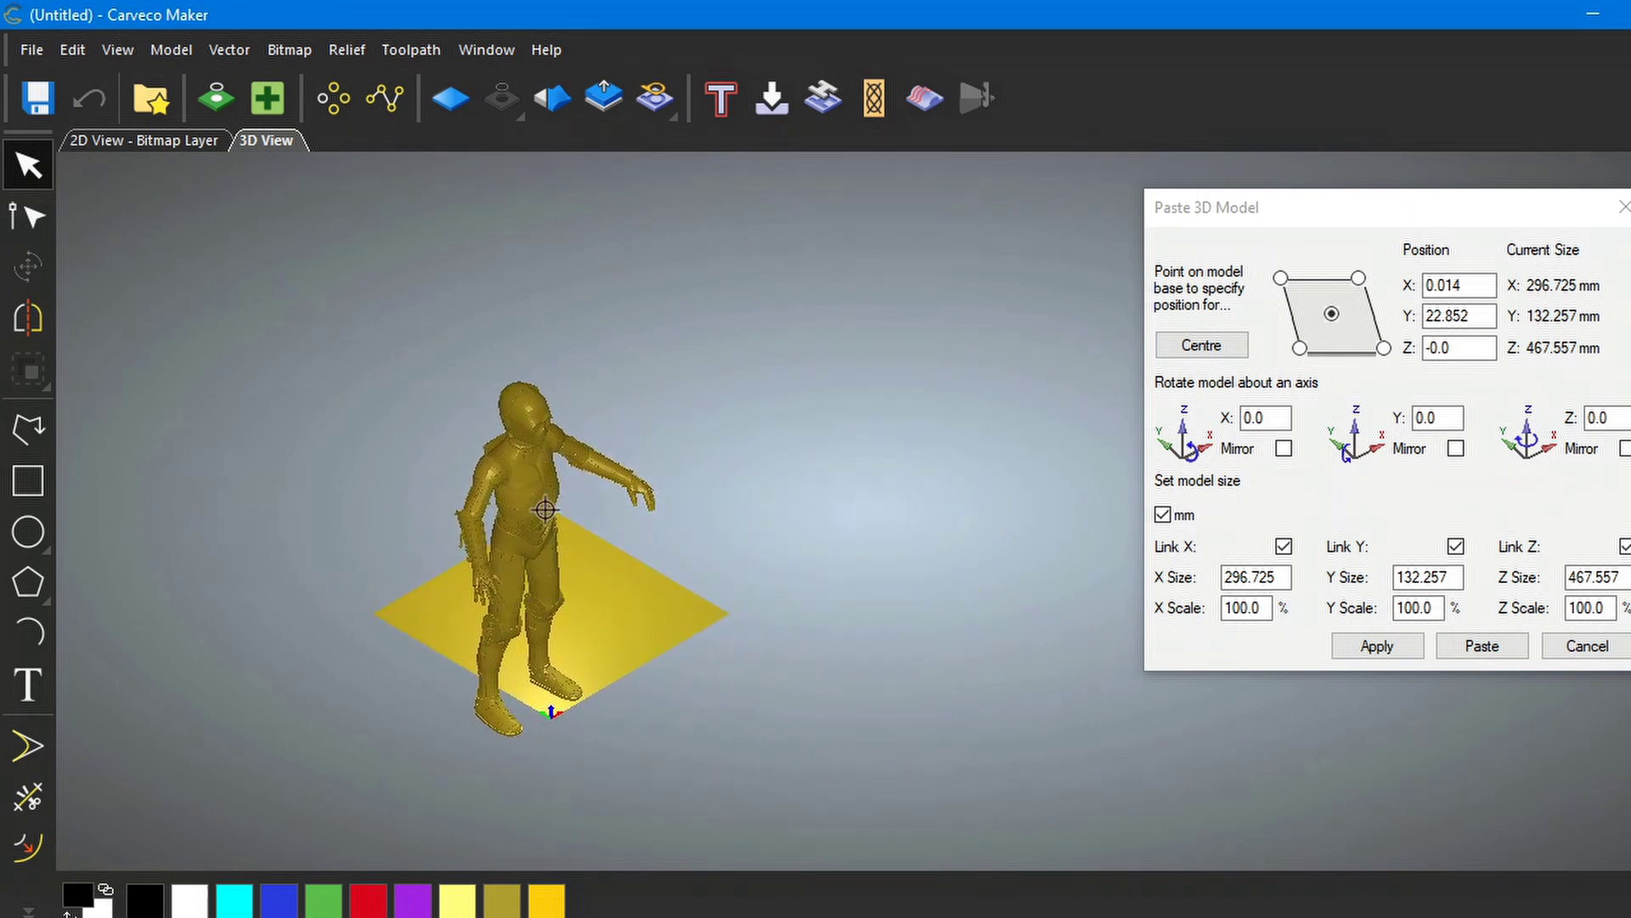
mouse_move(527, 532)
left_mouse_down()
mouse_move(870, 537)
mouse_move(554, 548)
left_mouse_up()
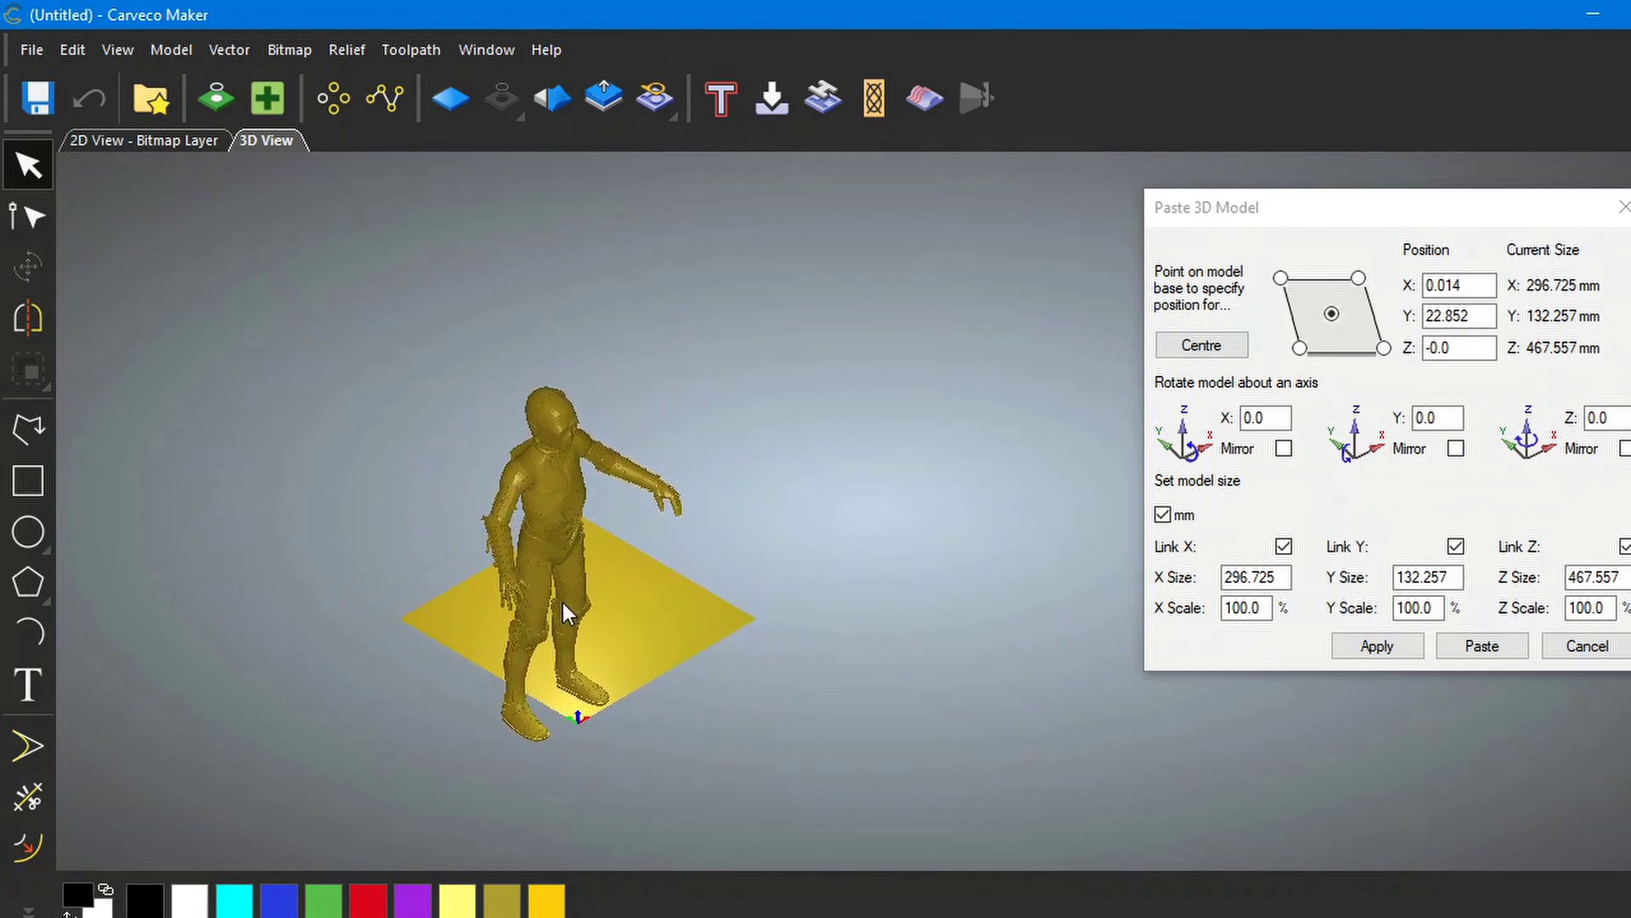
scroll(547, 598, "up", 2)
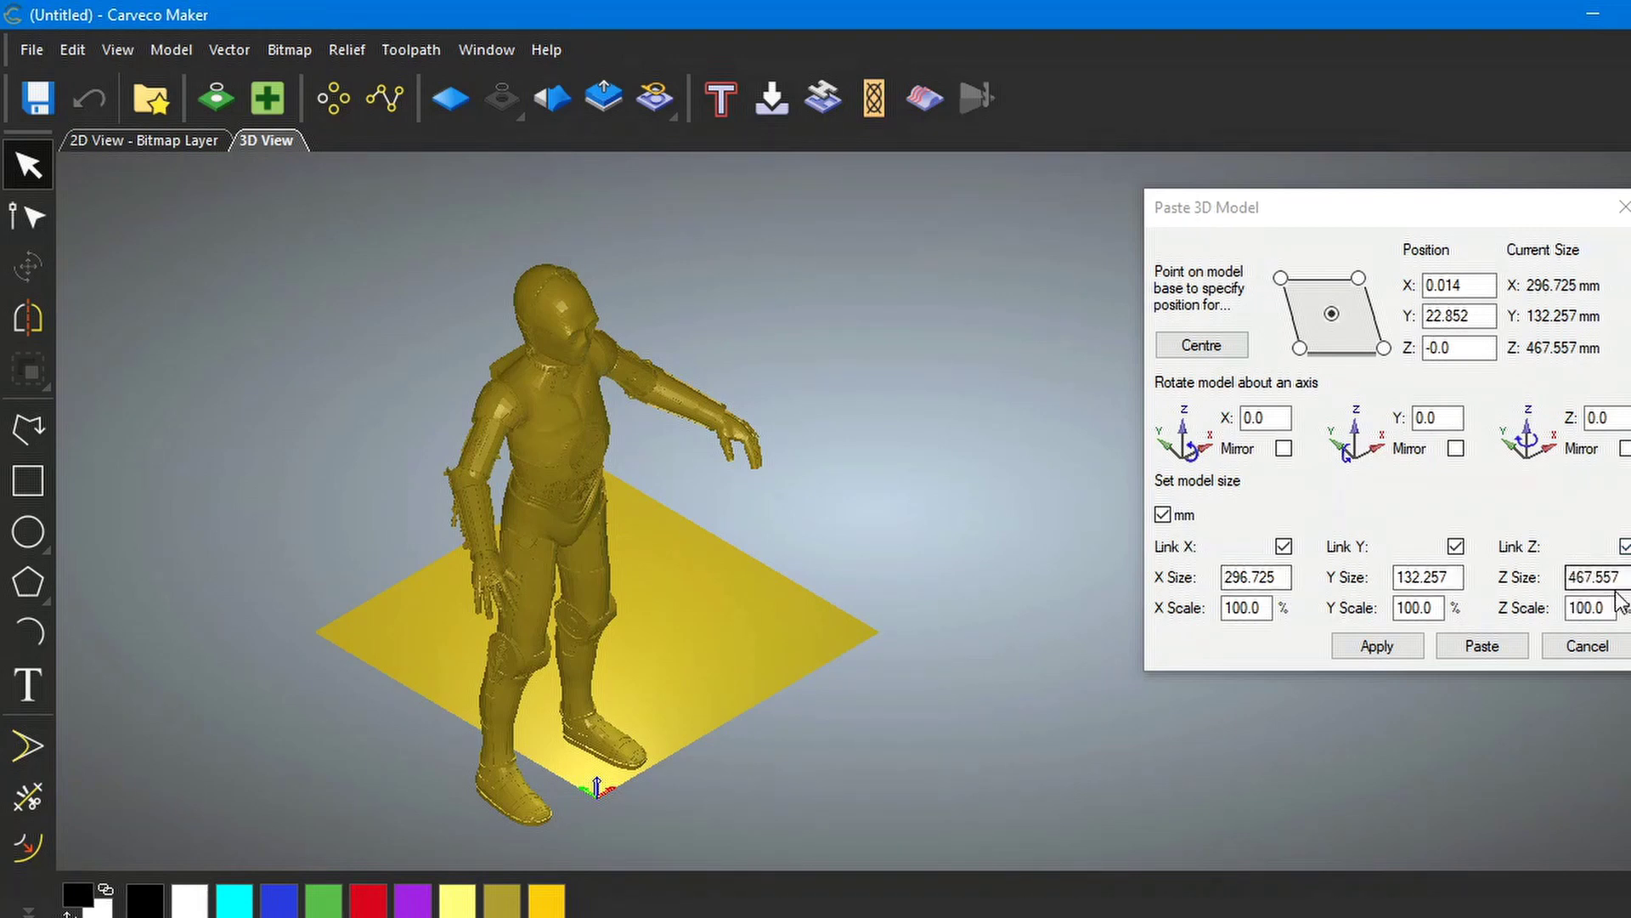
left_click_drag(1622, 574, 1573, 567)
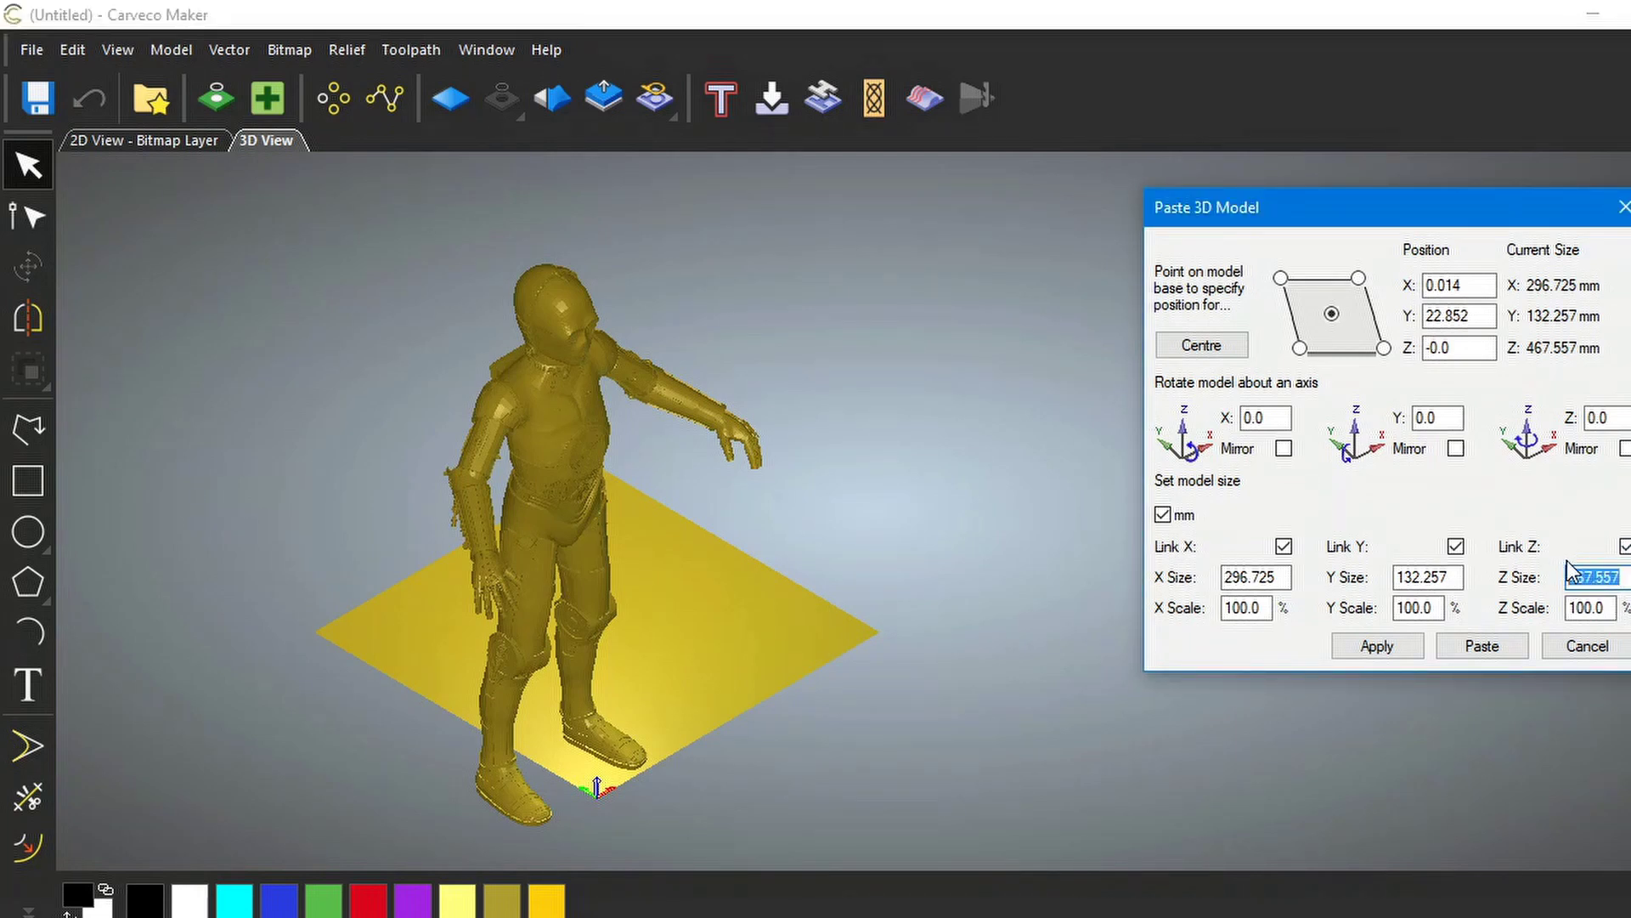
type("250")
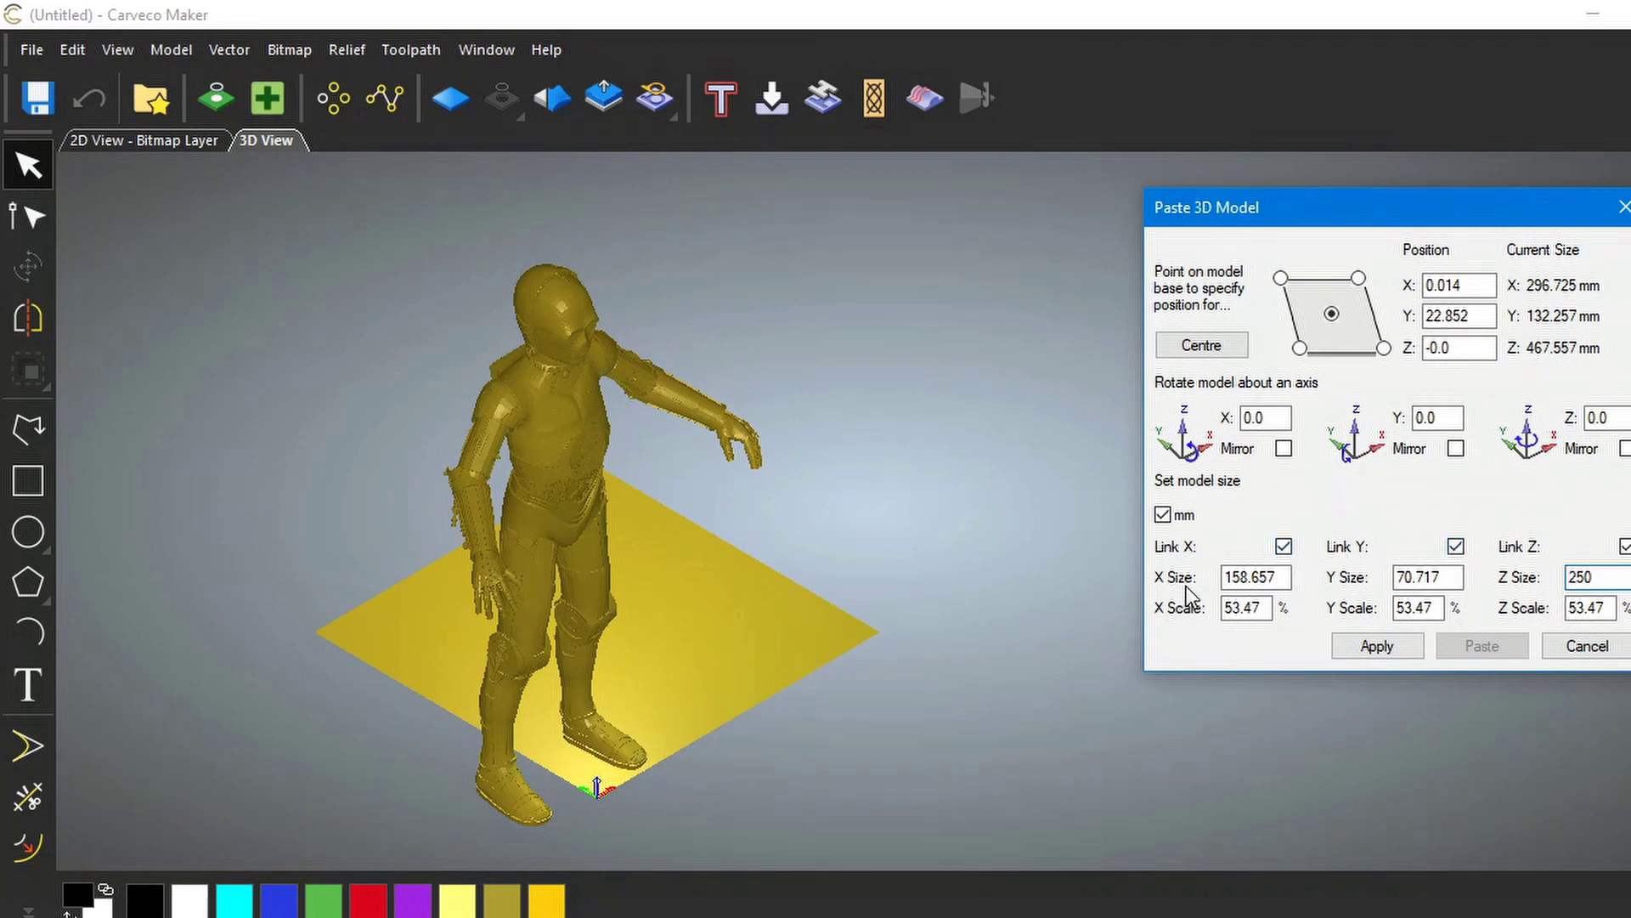
left_click(1377, 646)
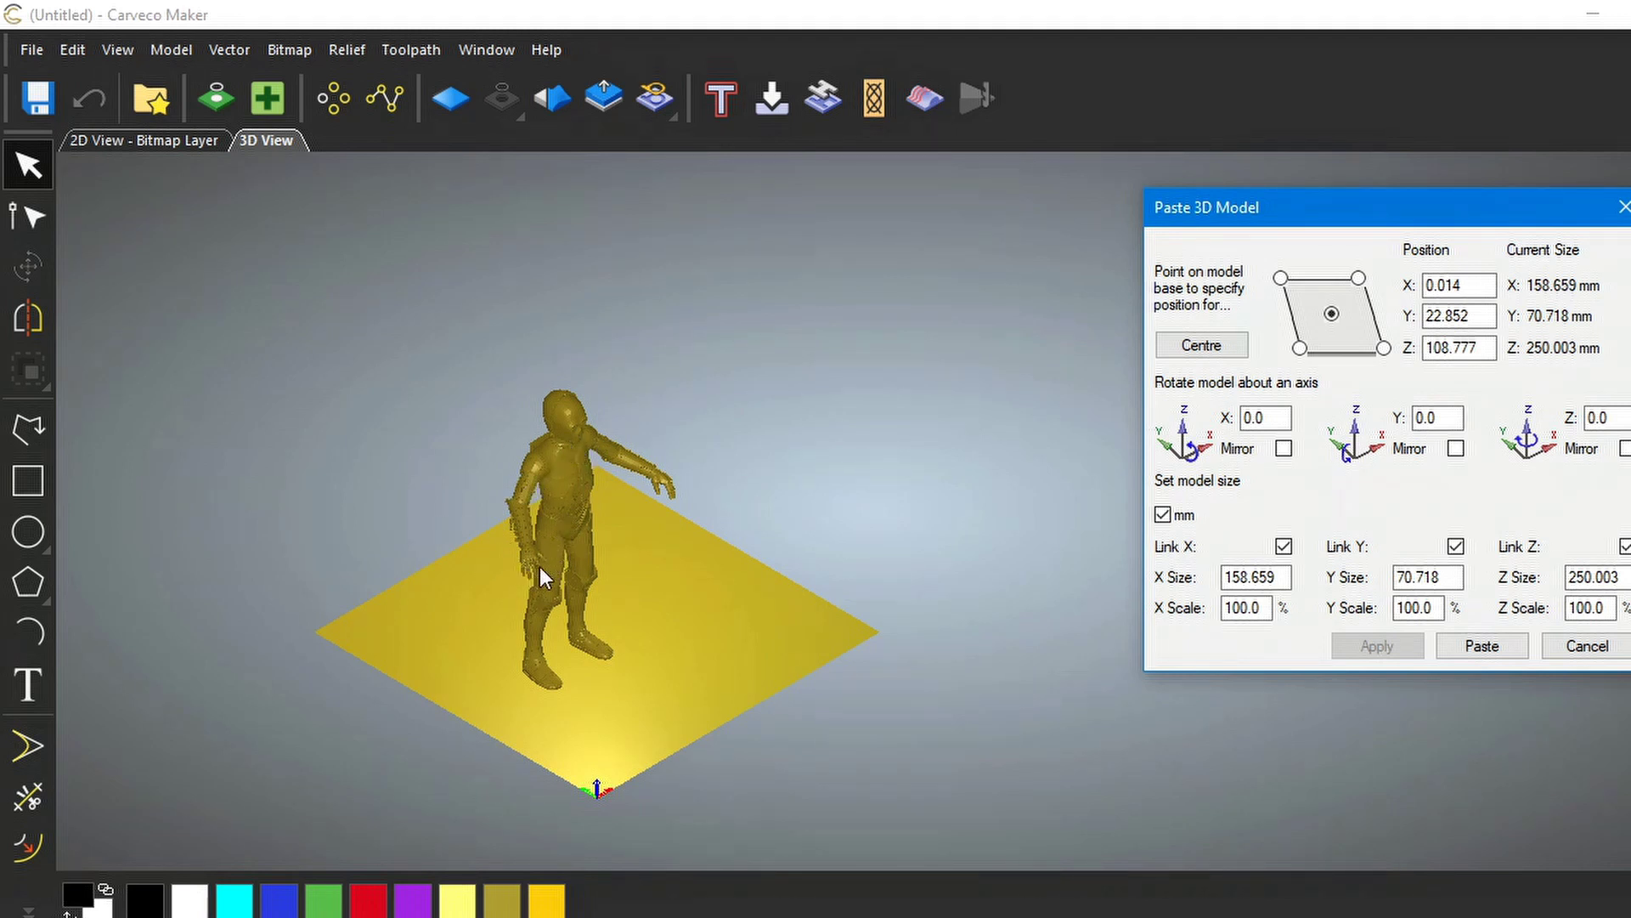
- Rotate the figure 90 degrees about the X axis and centre it on the model base
left_click_drag(539, 568, 557, 518)
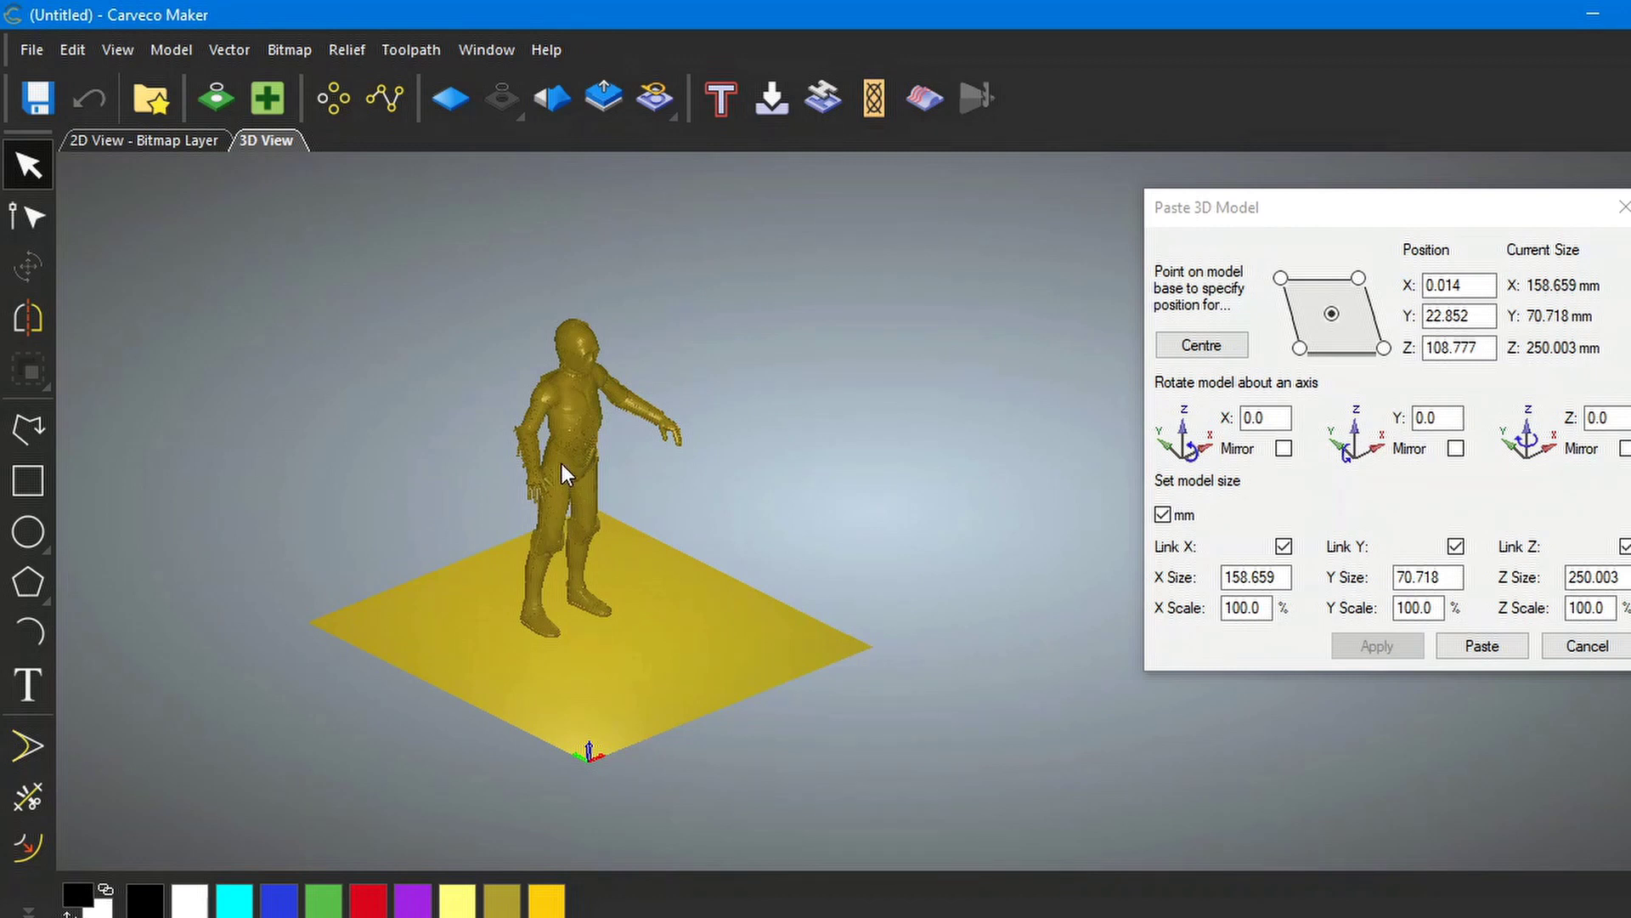
left_click_drag(564, 460, 738, 453)
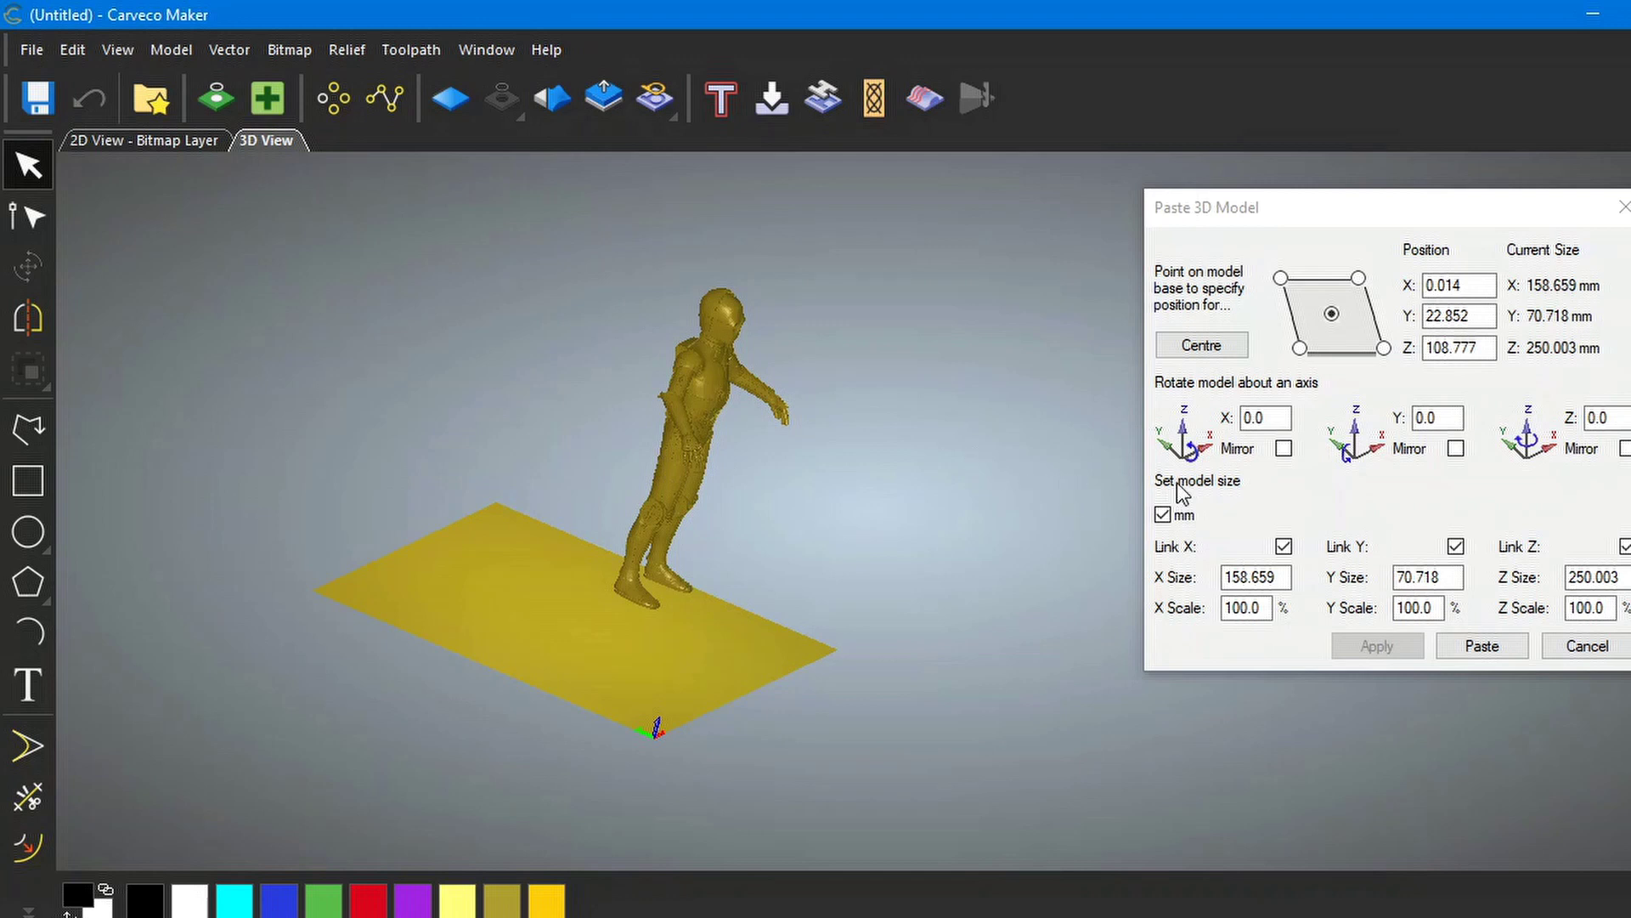
left_click(1246, 418)
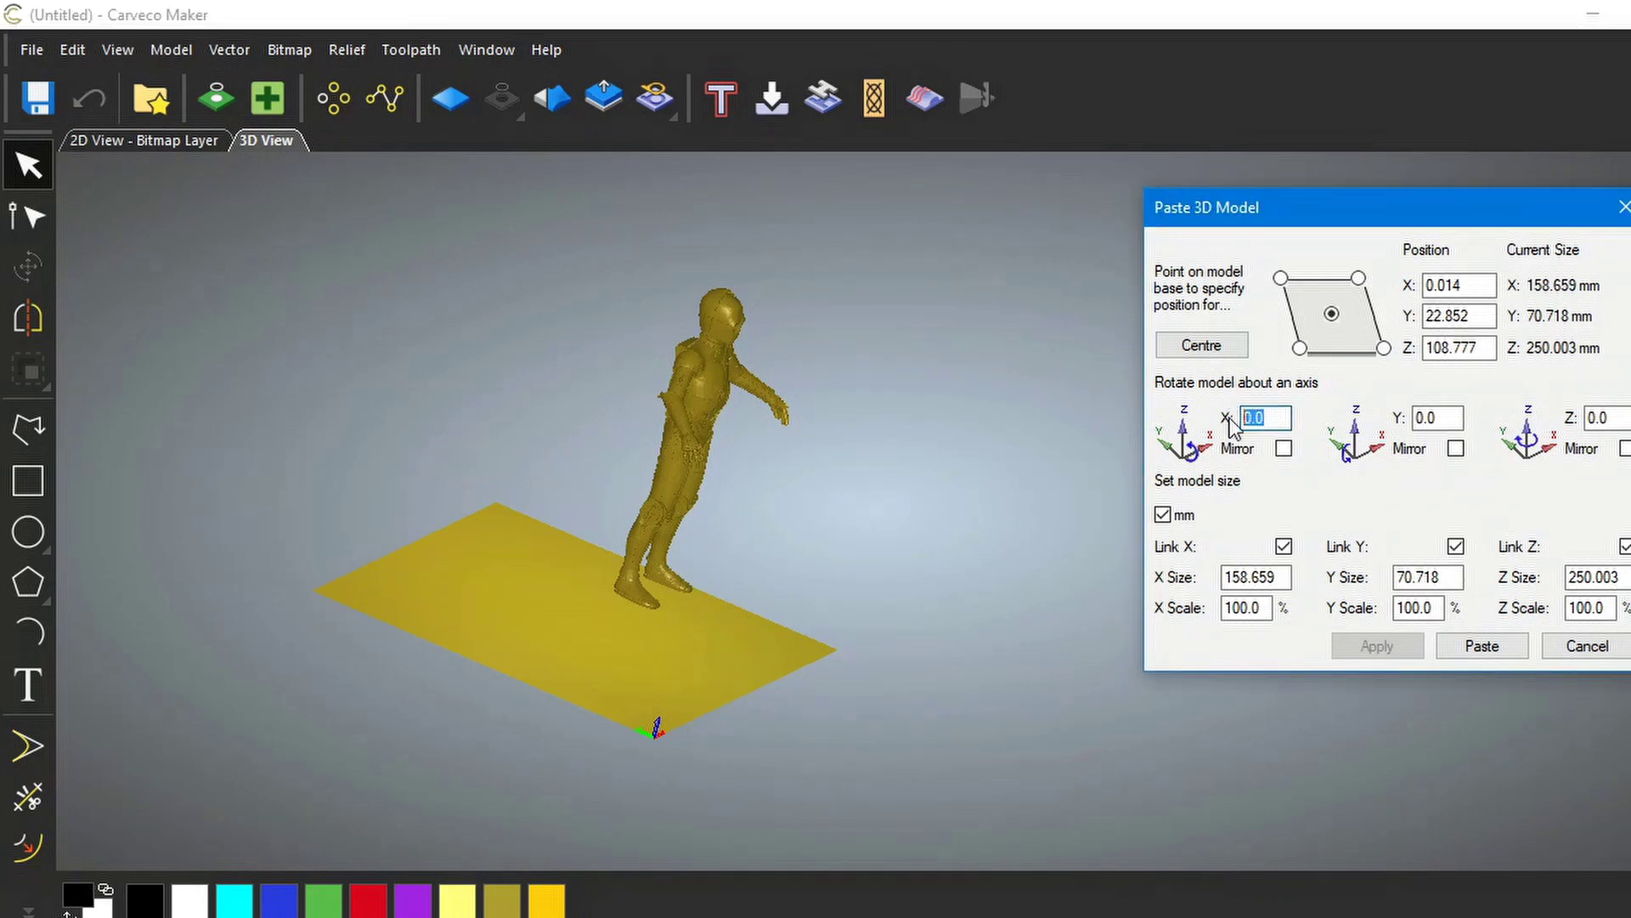
type("90")
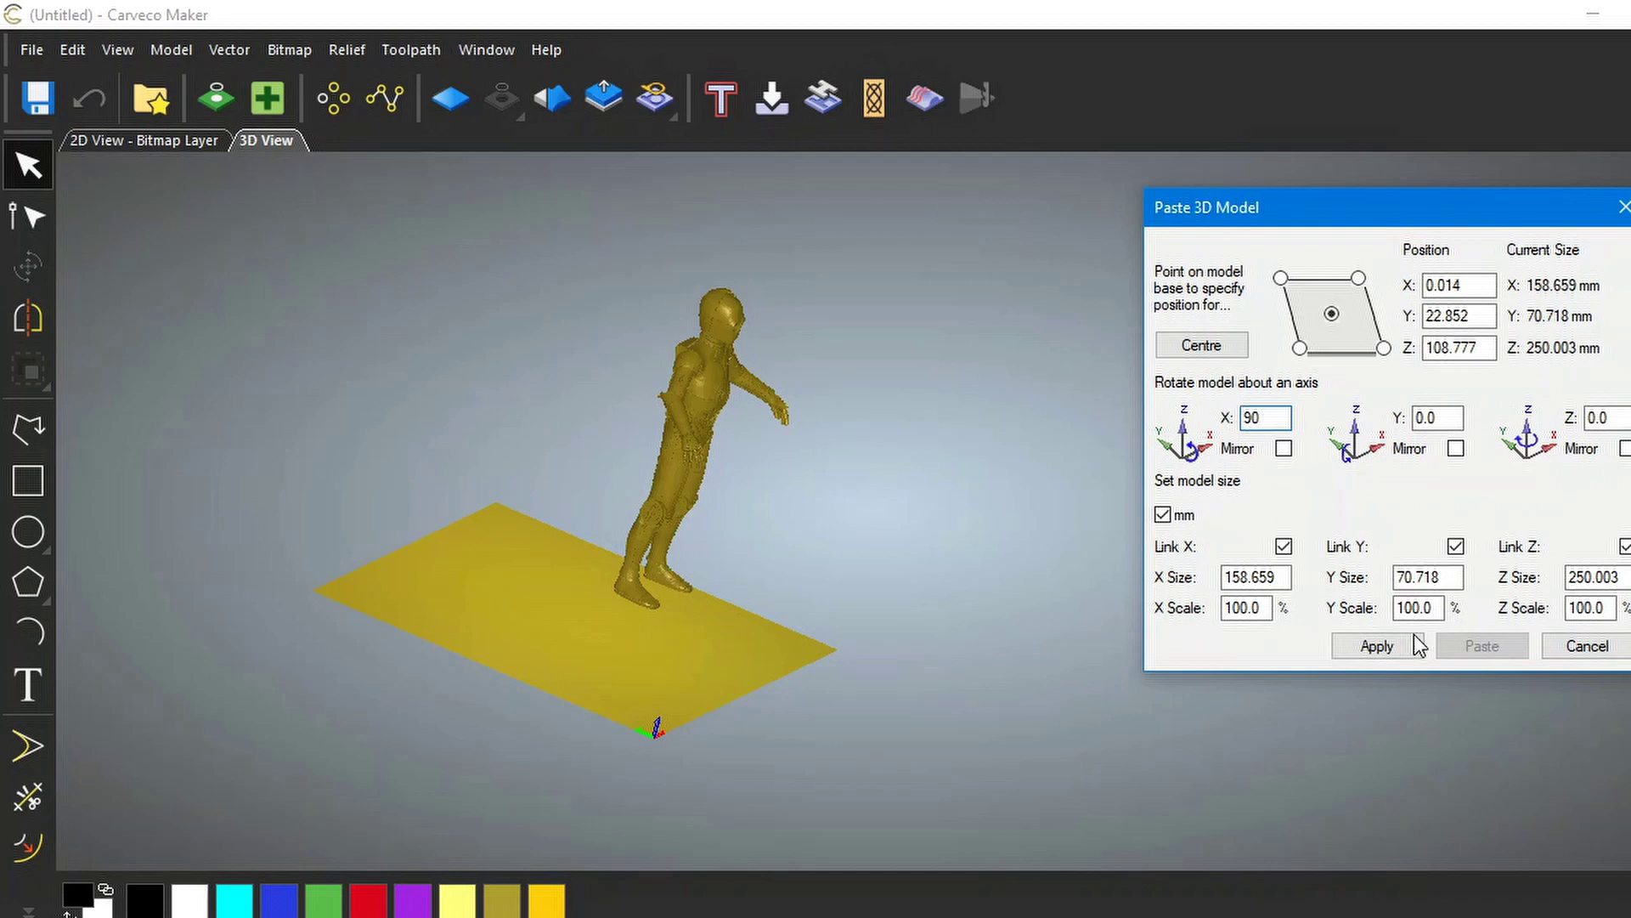
left_click(1375, 644)
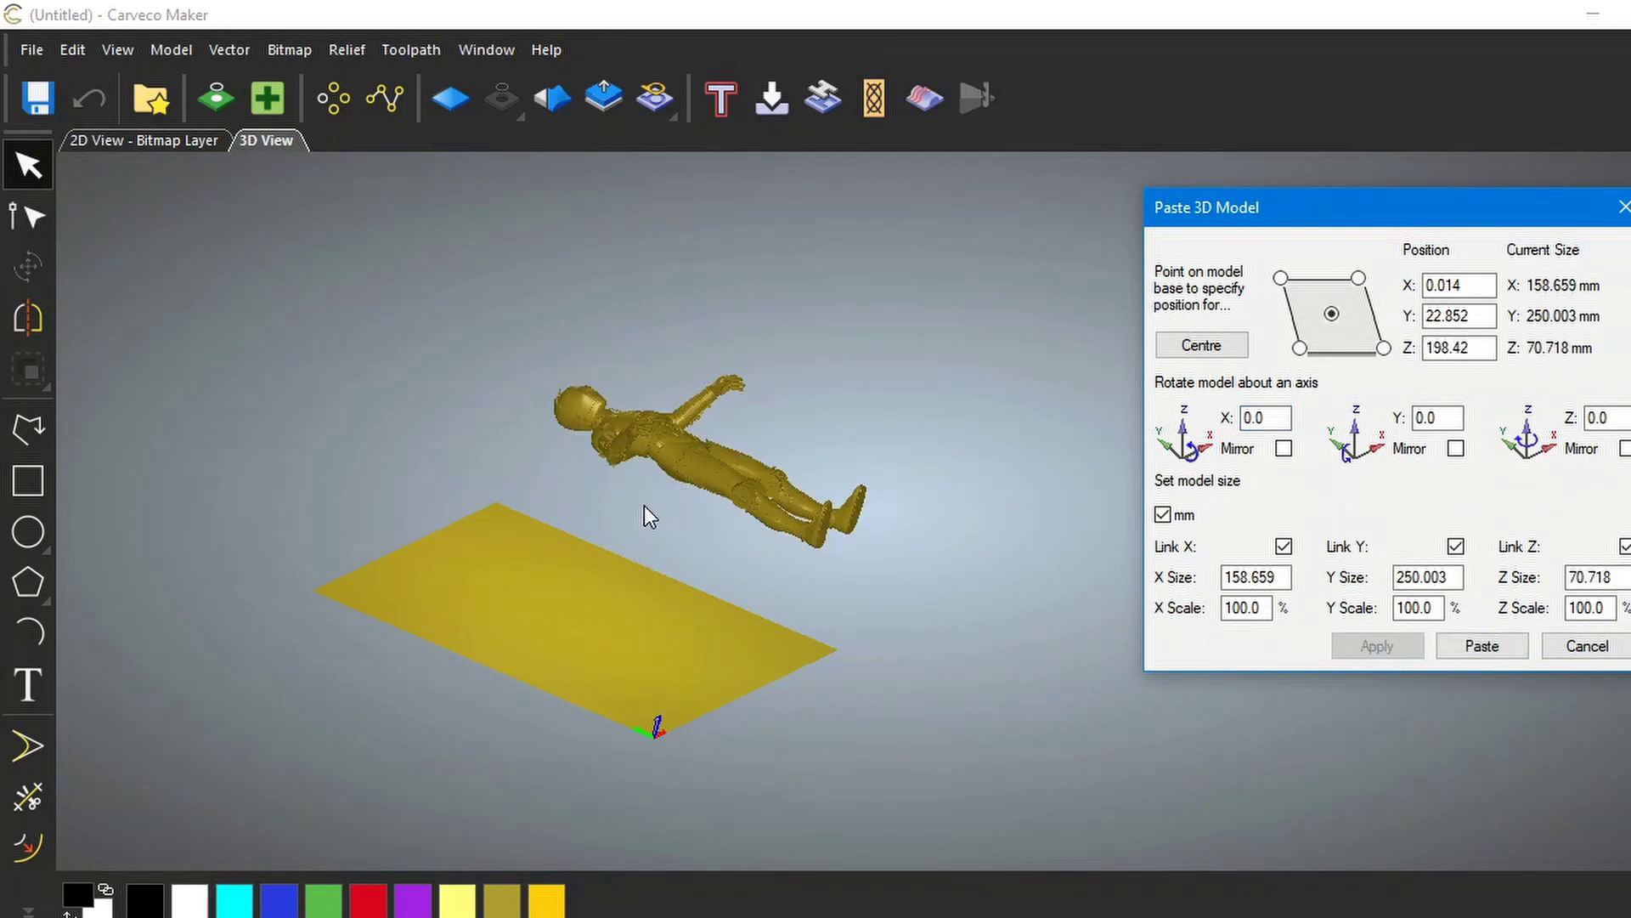
left_click_drag(644, 508, 472, 549)
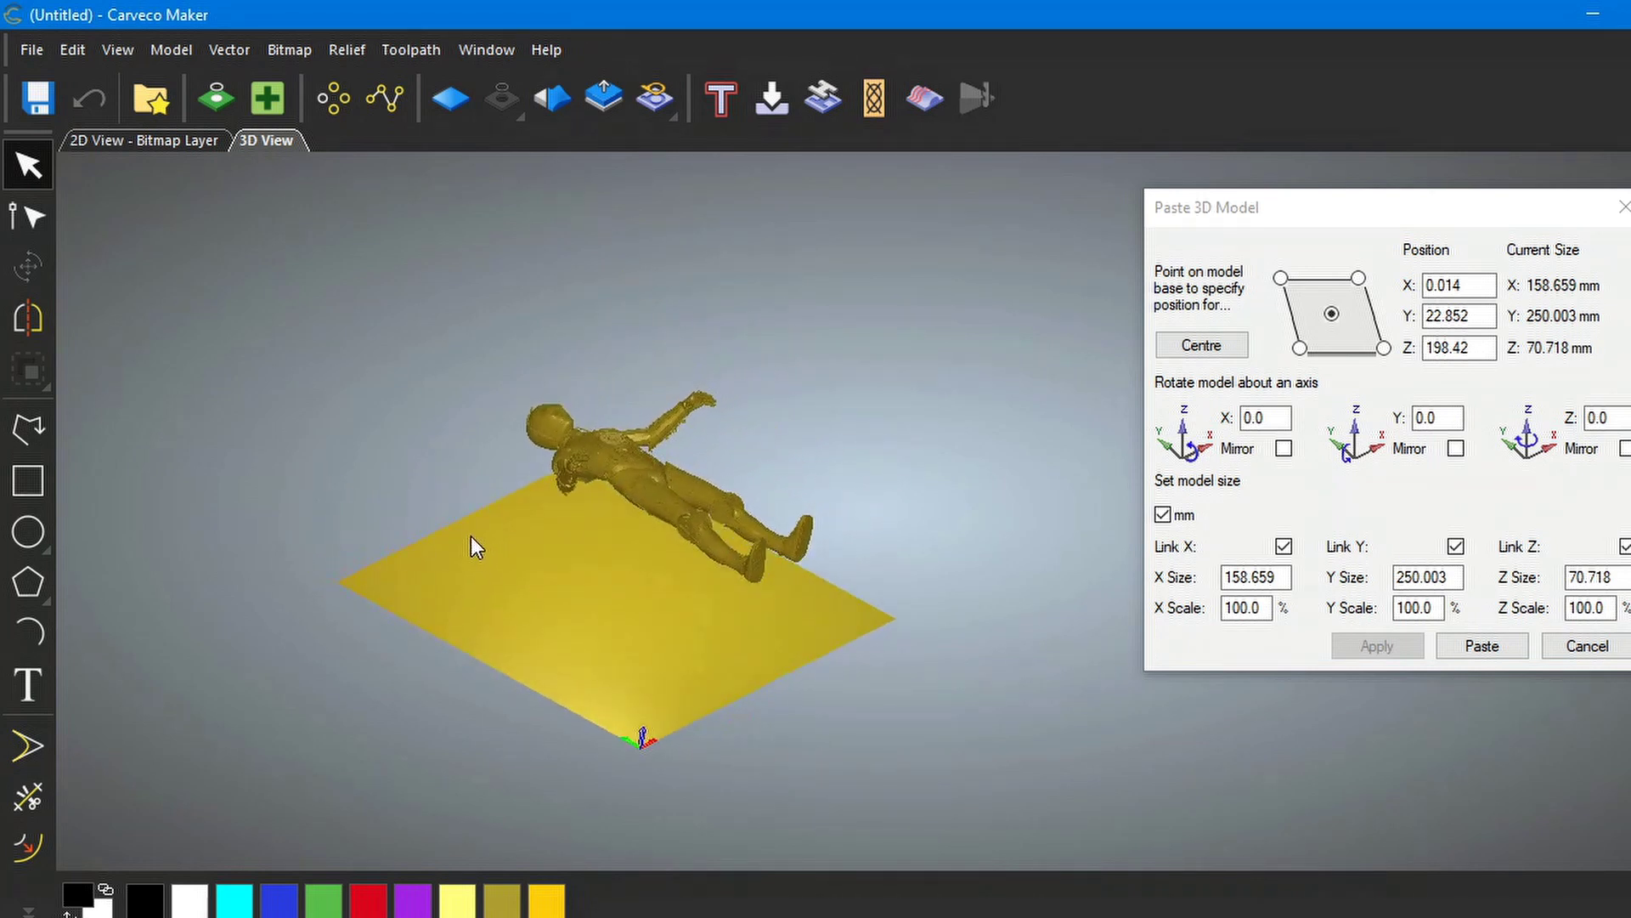
left_click(1211, 346)
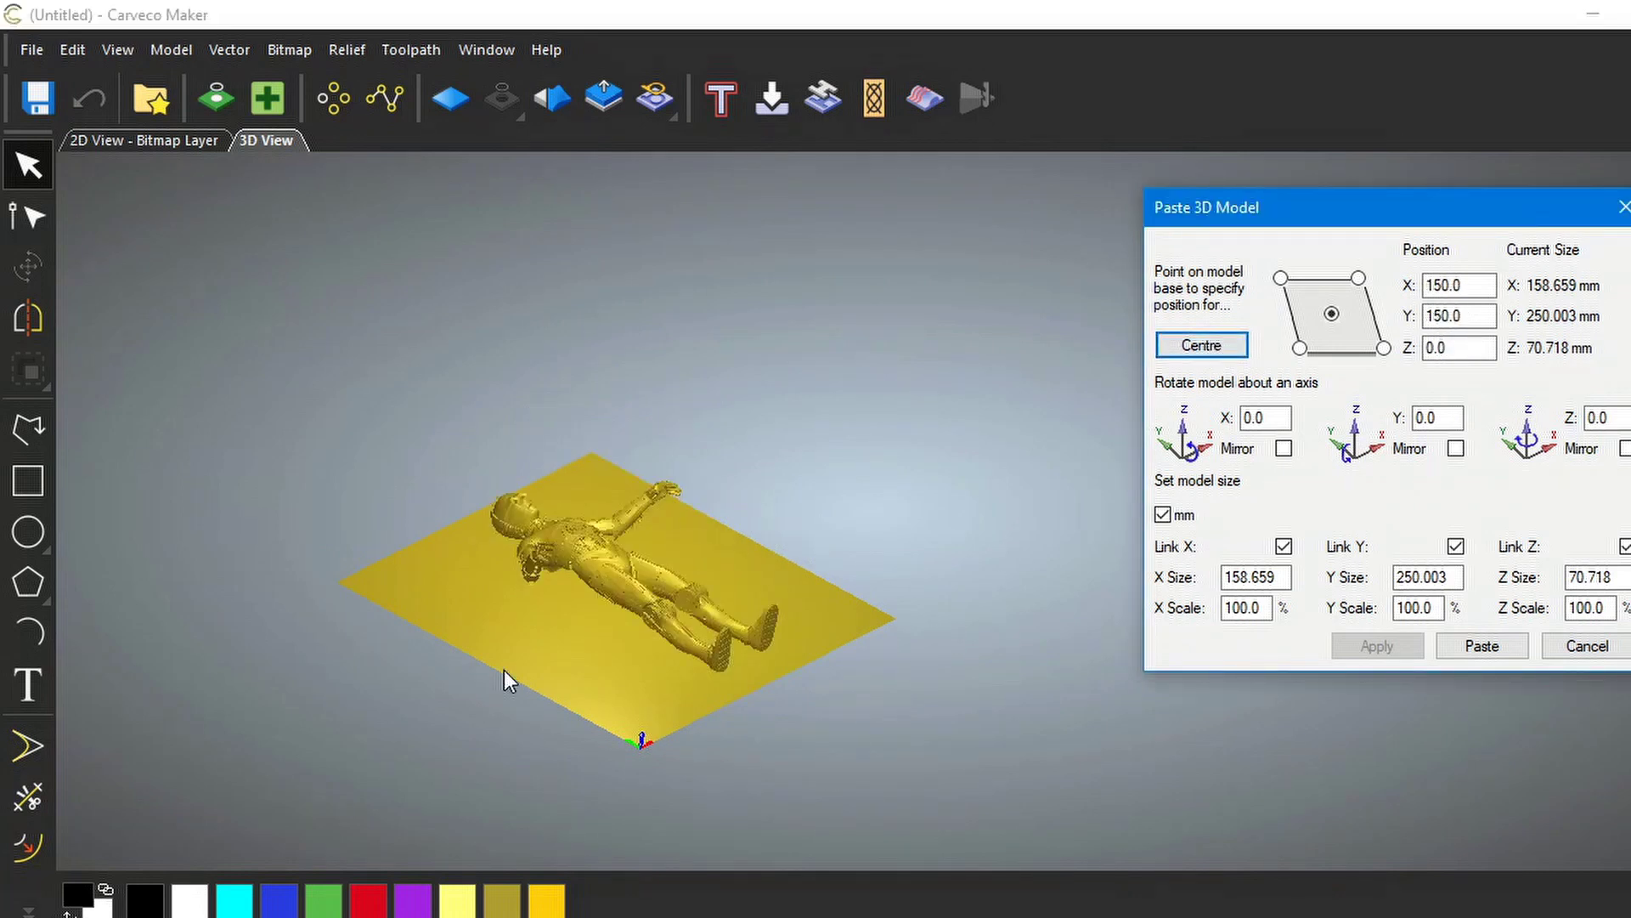
- Lower the figure into the base plane by setting its Z position to -20 mm
left_click_drag(669, 603, 328, 695)
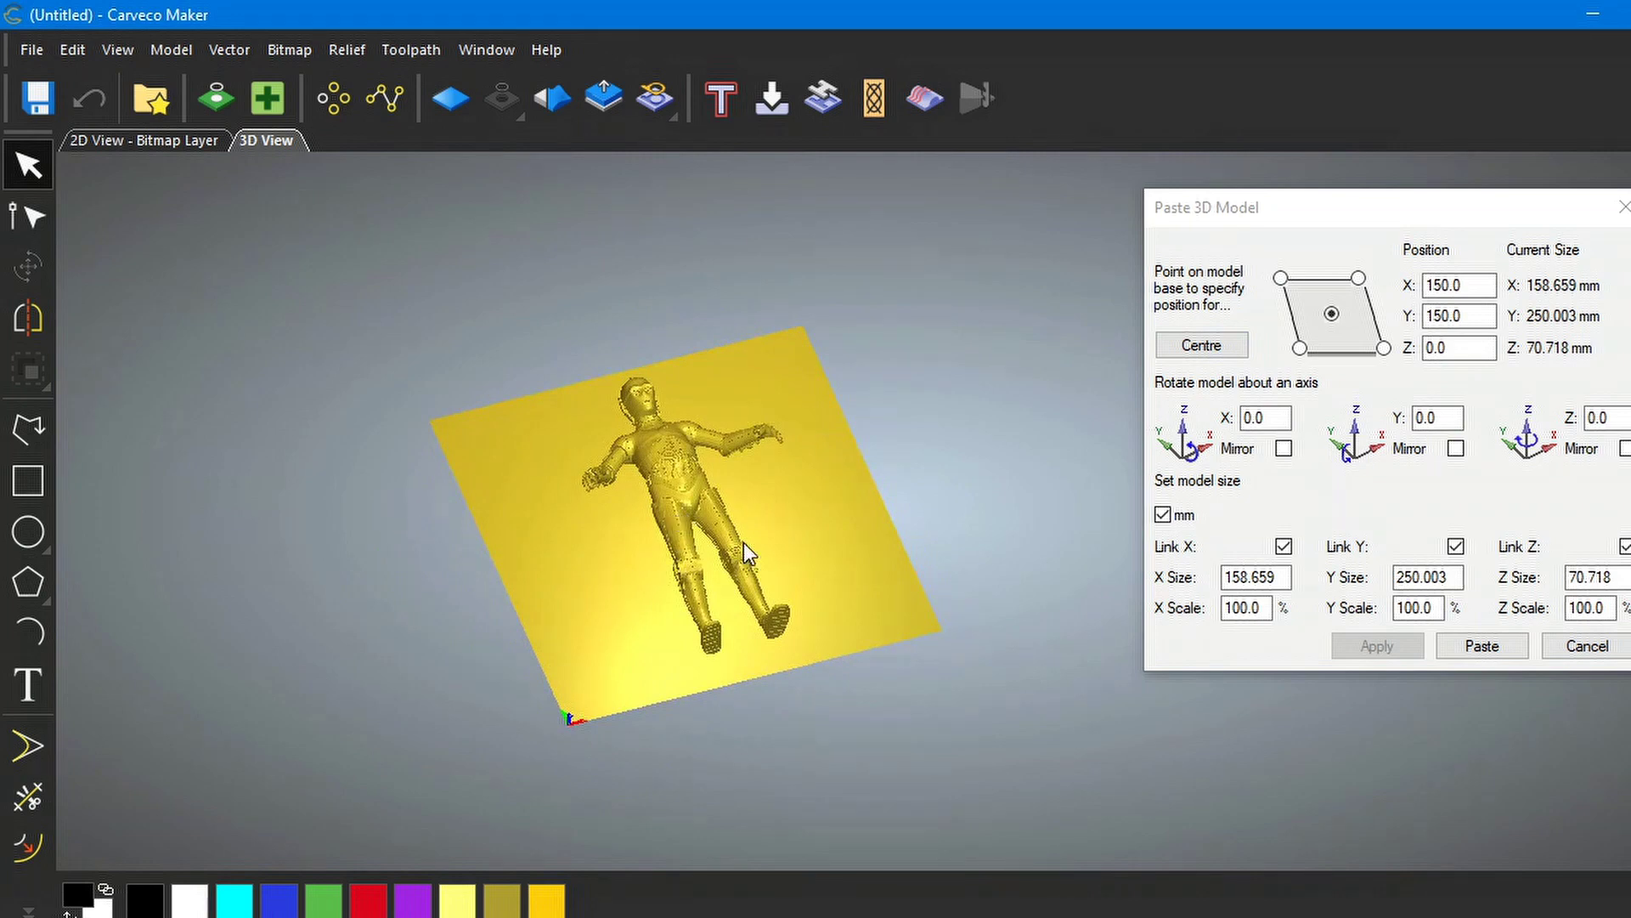
scroll(744, 542, "up", 3)
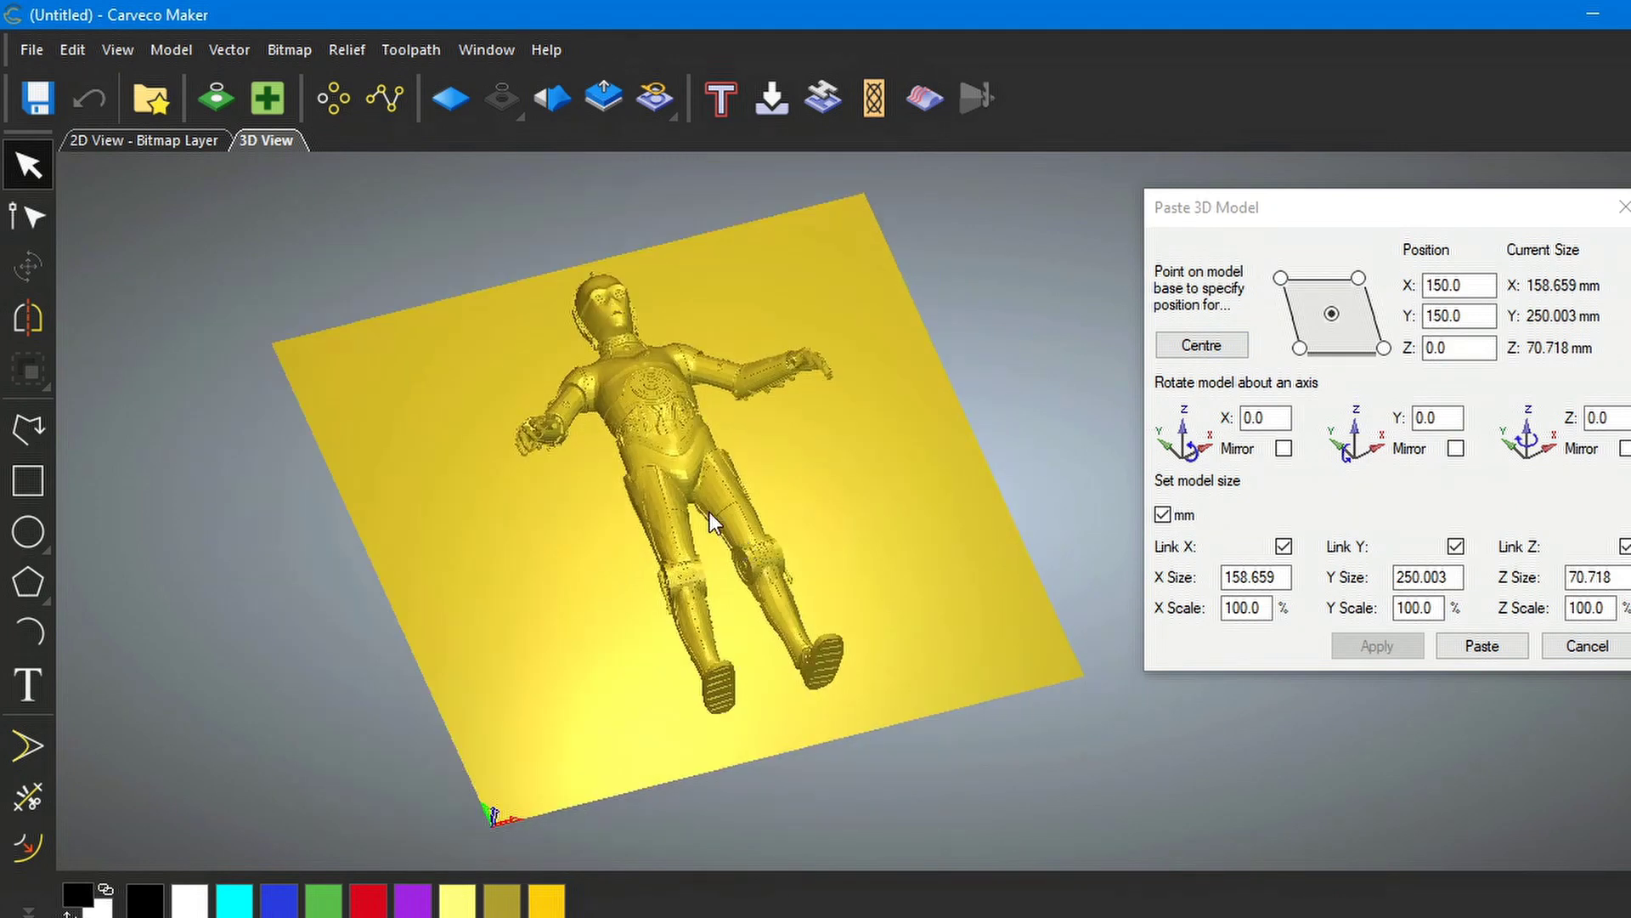
left_click_drag(786, 539, 936, 460)
left_click_drag(522, 554, 969, 527)
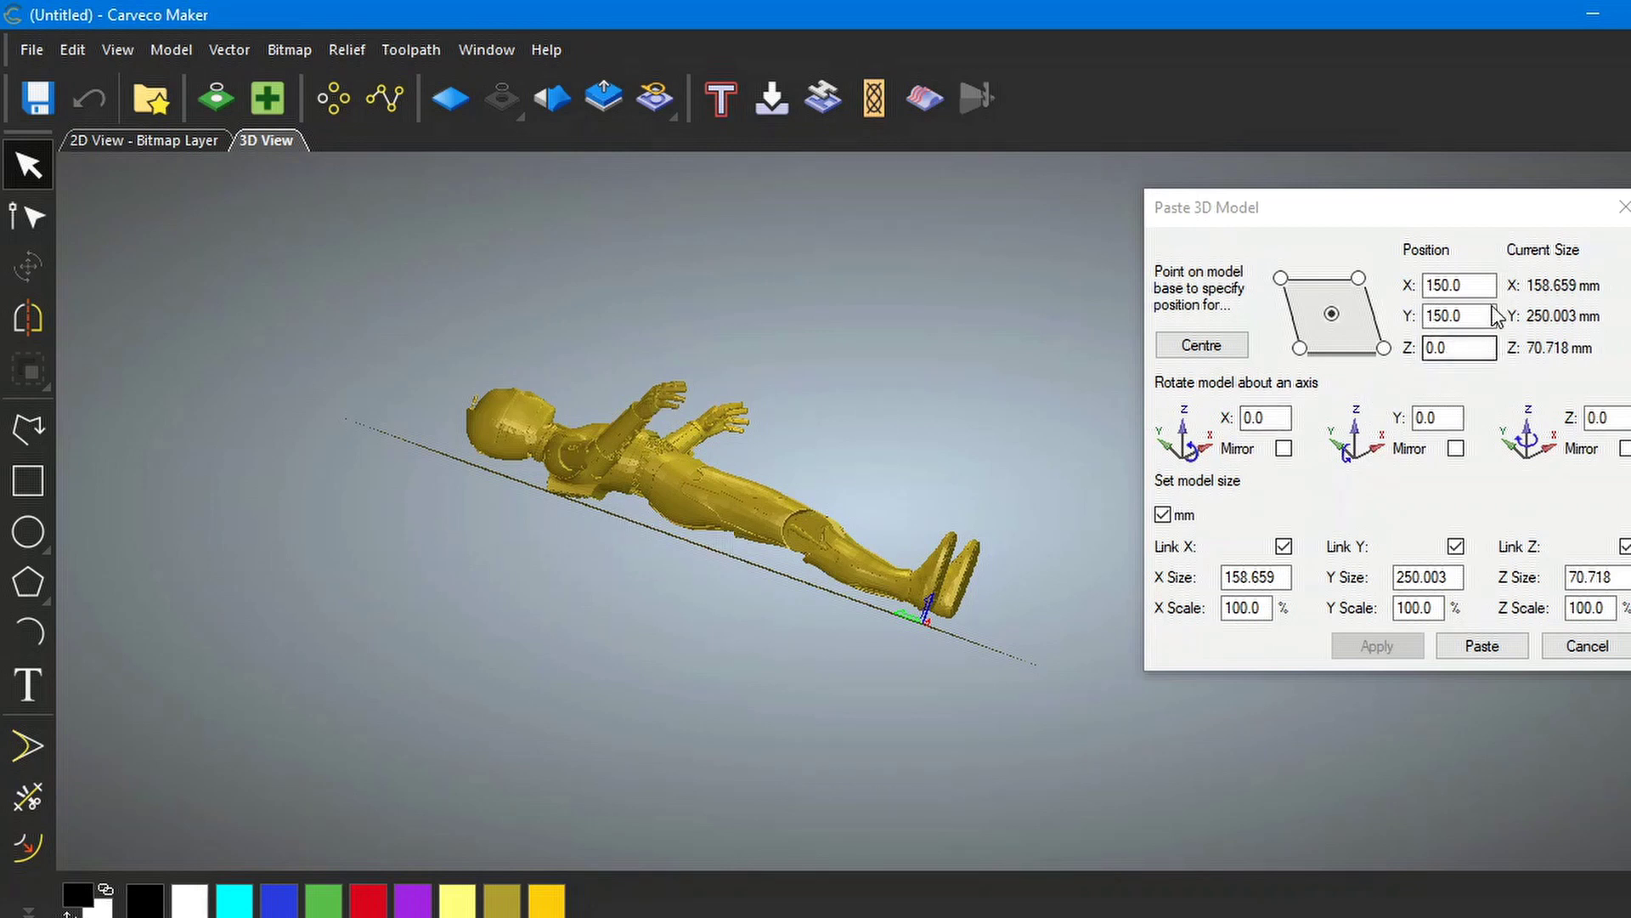
left_click_drag(1454, 348, 1428, 349)
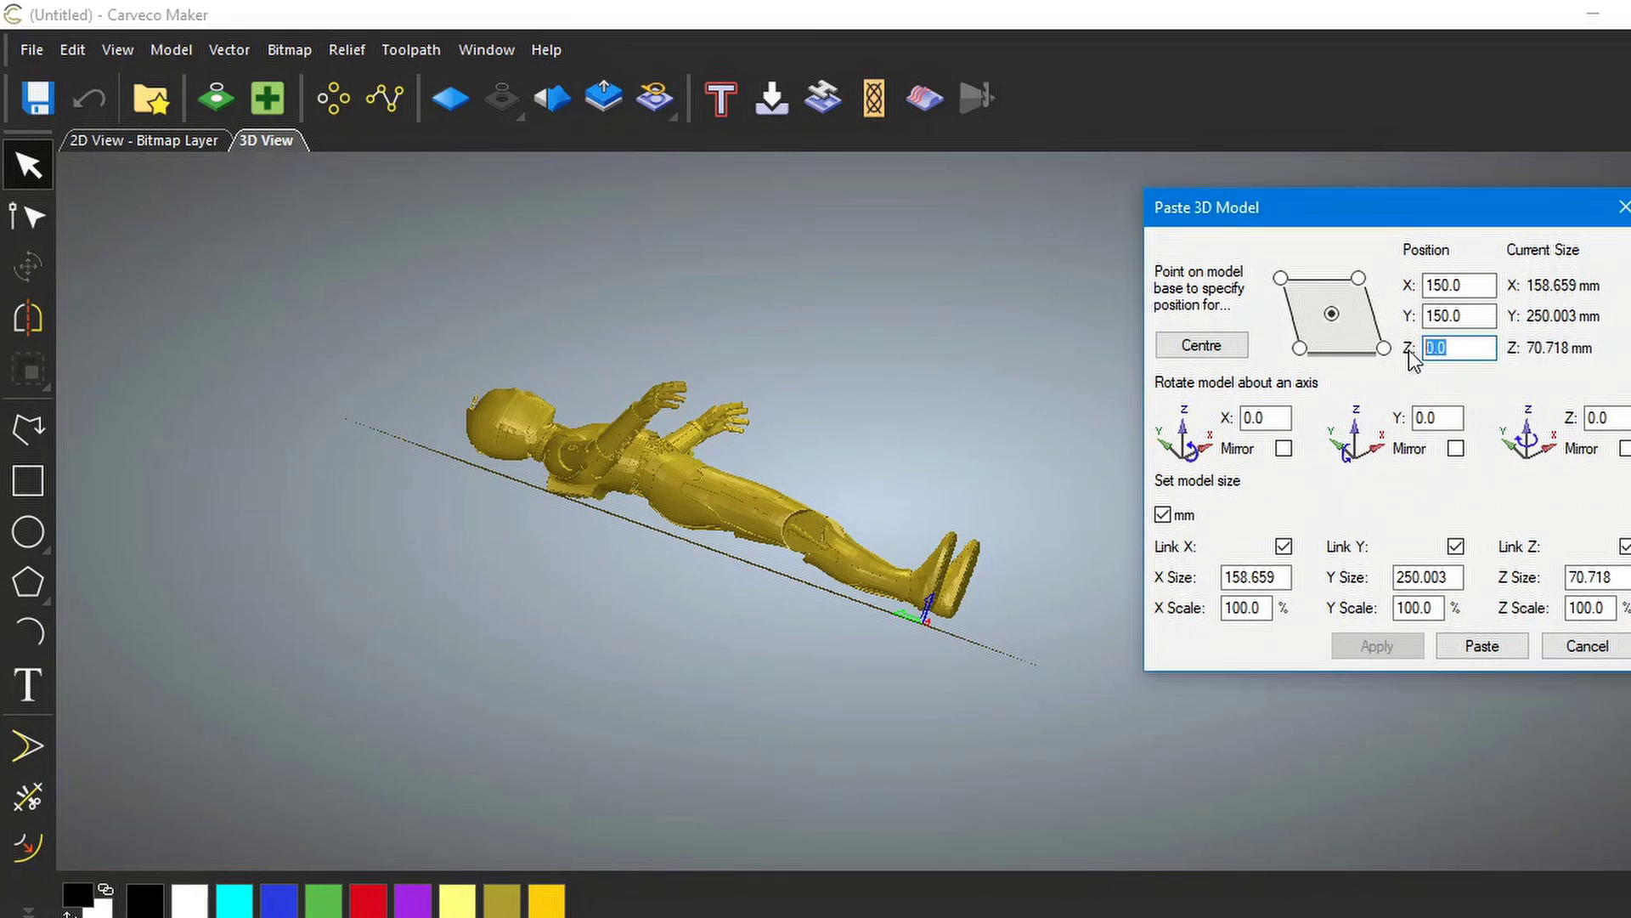
type("-20")
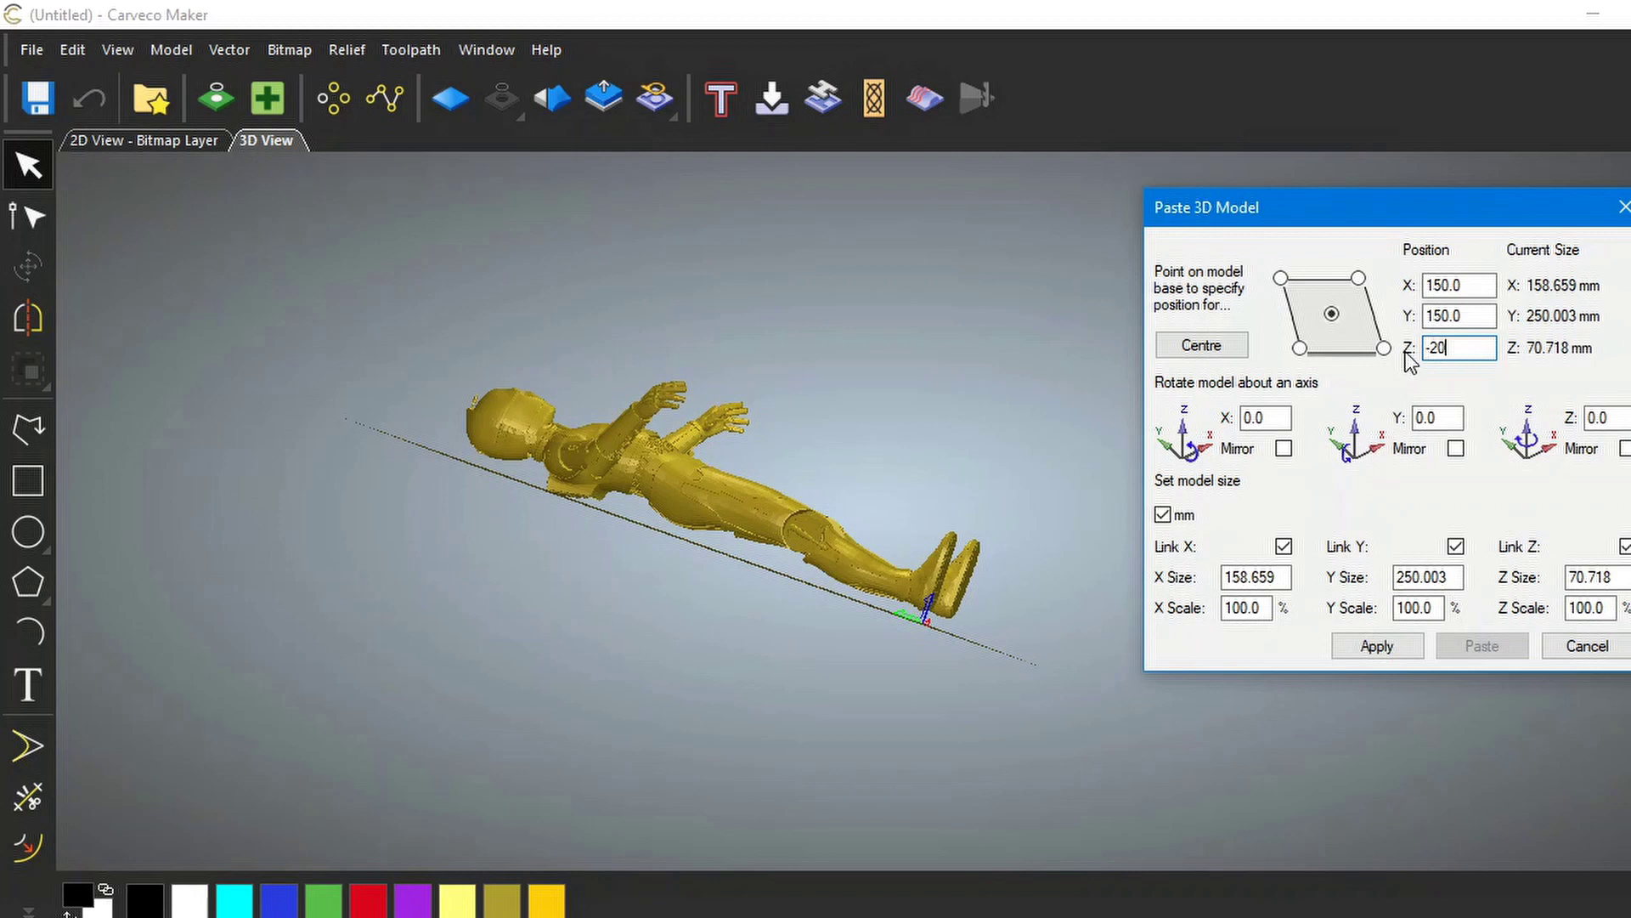
left_click(1377, 647)
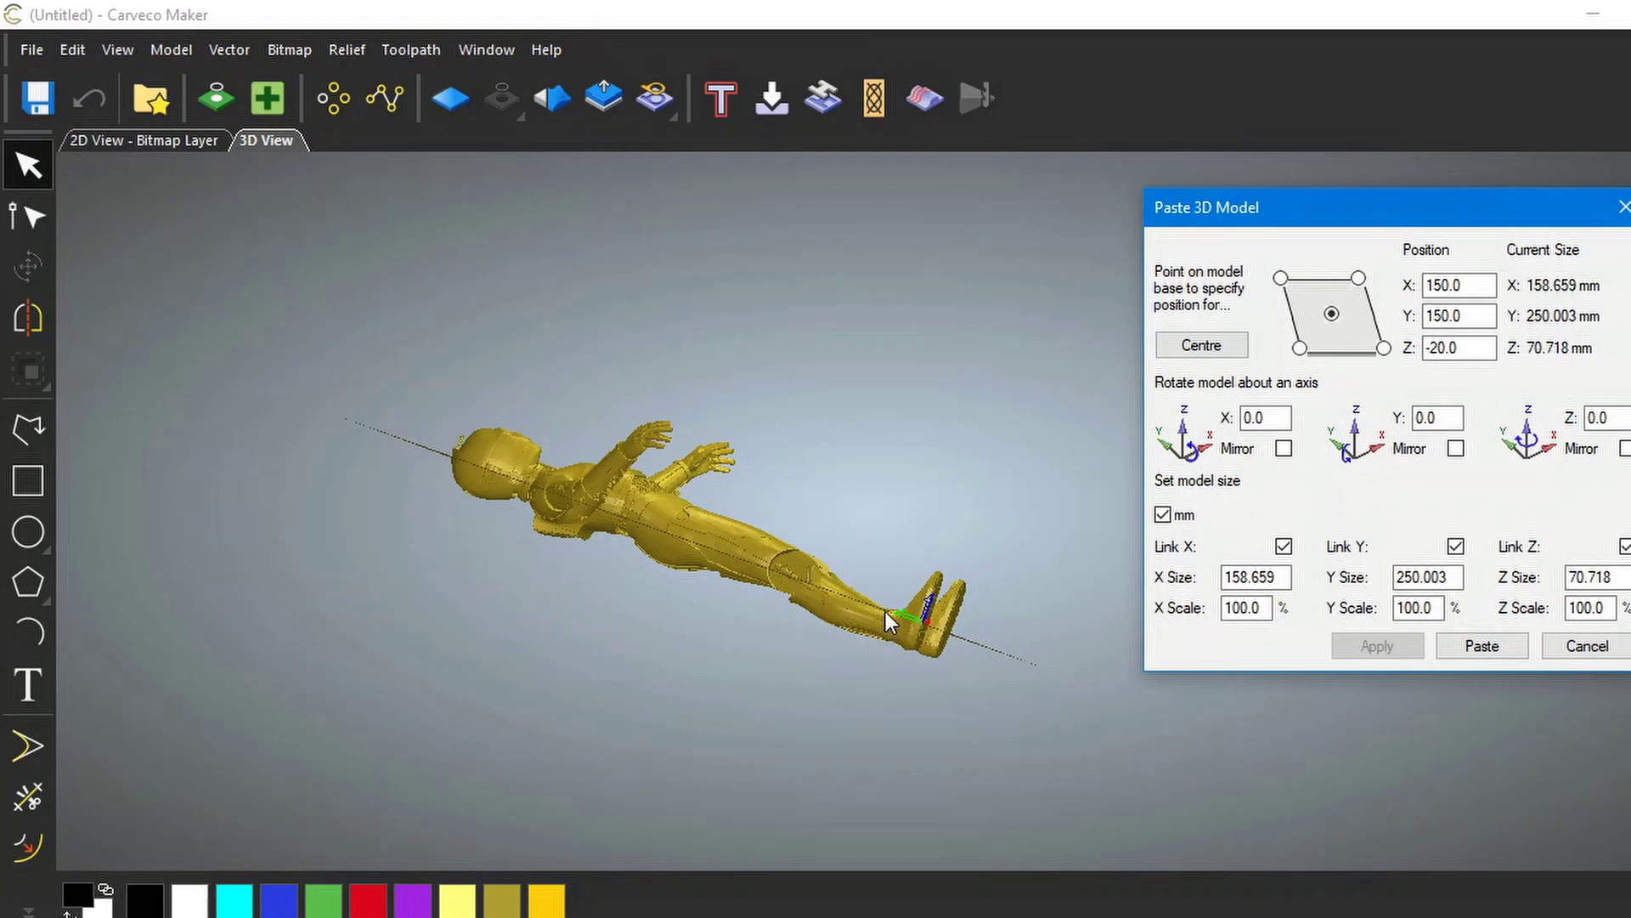
- Check the figure against the base plane from several angles and set its Z position to -18 mm
left_click_drag(880, 595, 605, 828)
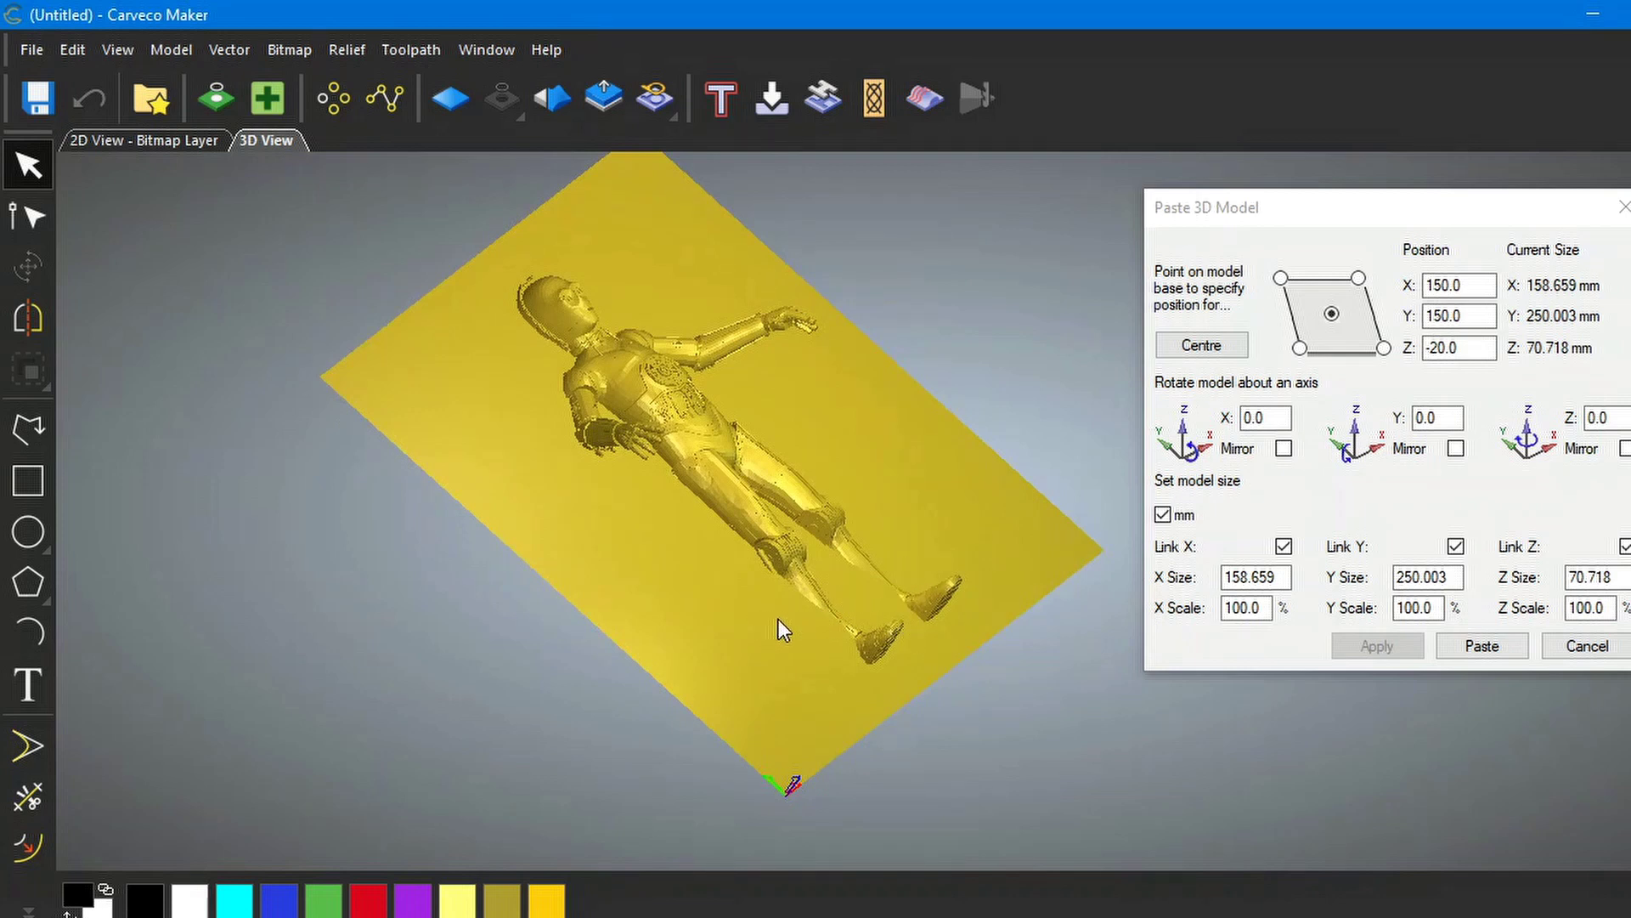
left_click_drag(778, 618, 941, 457)
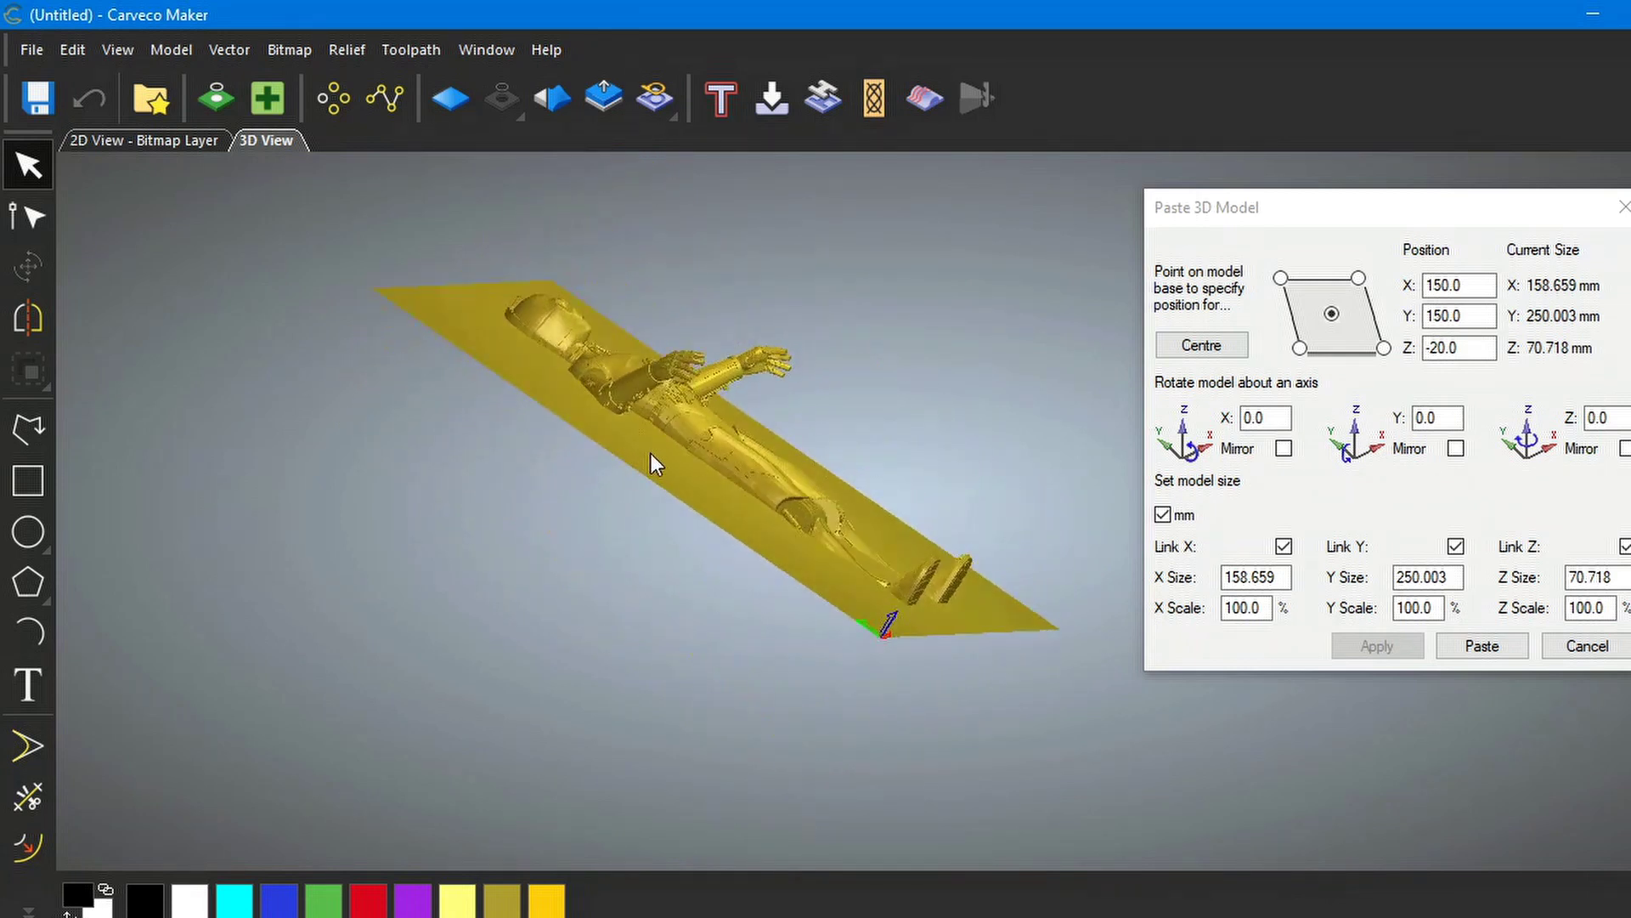
left_click_drag(804, 502, 916, 435)
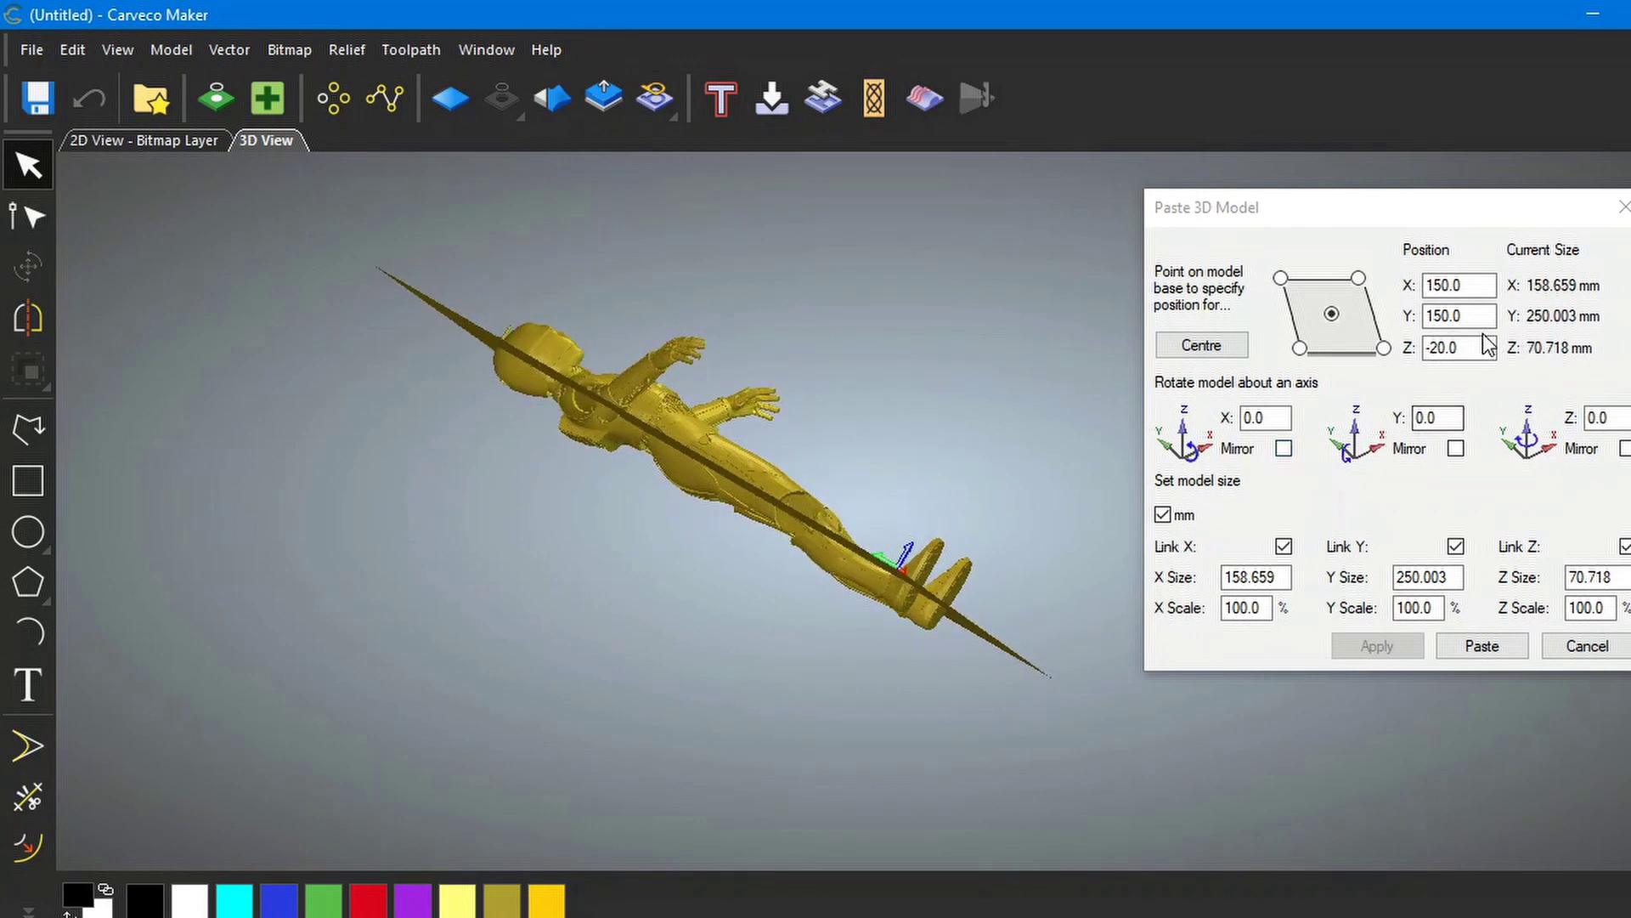
double_click(1436, 348)
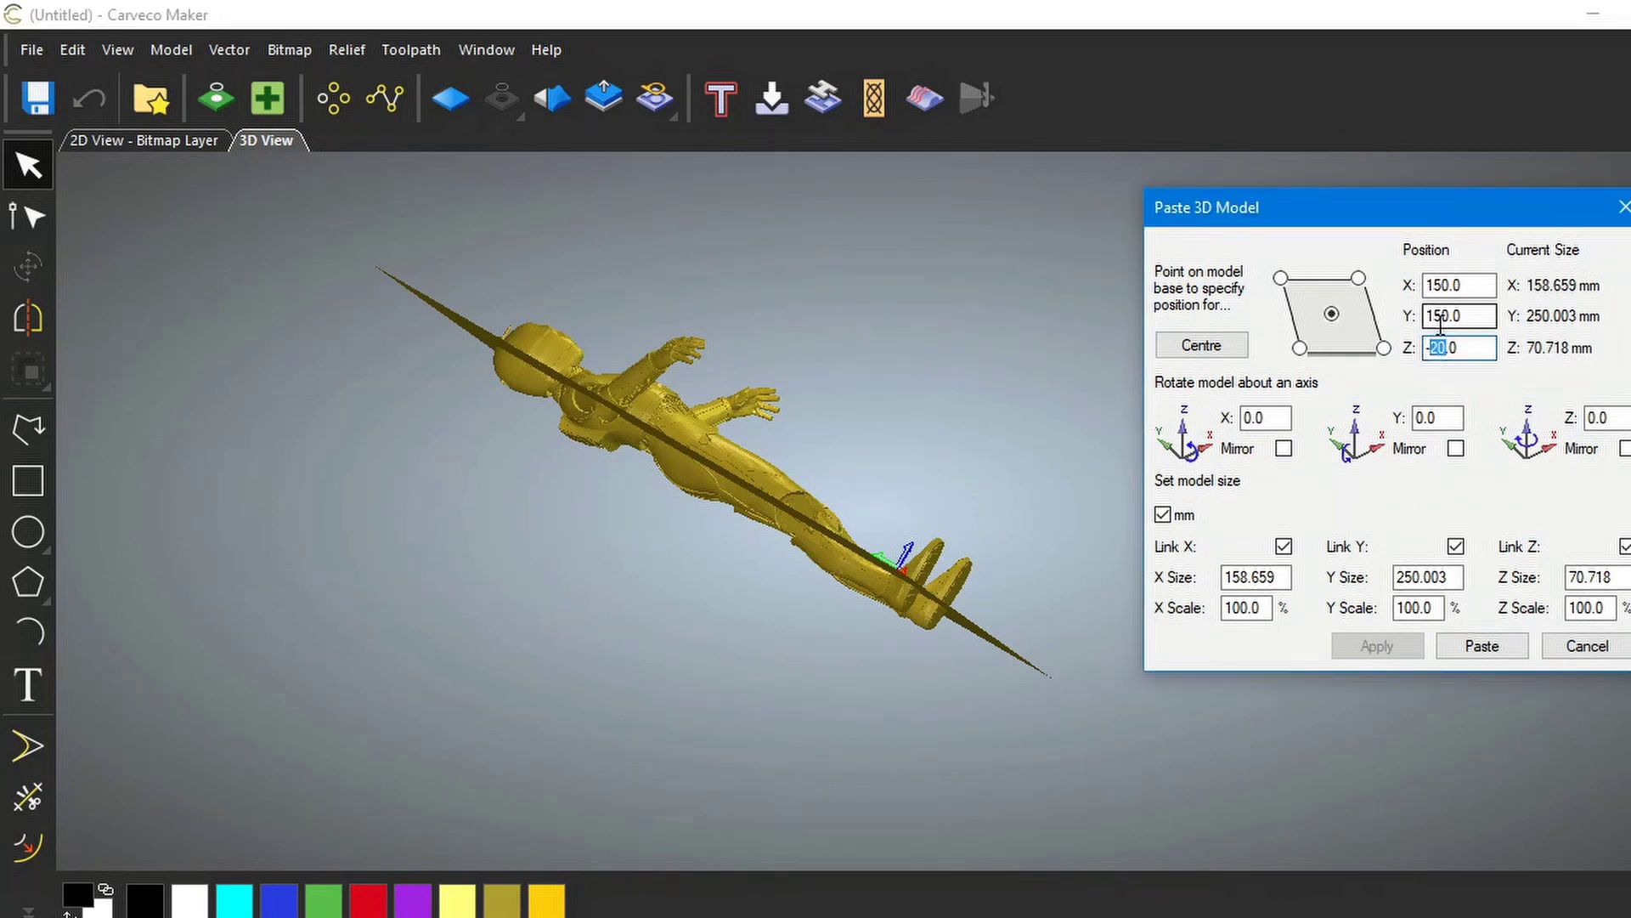
type("18")
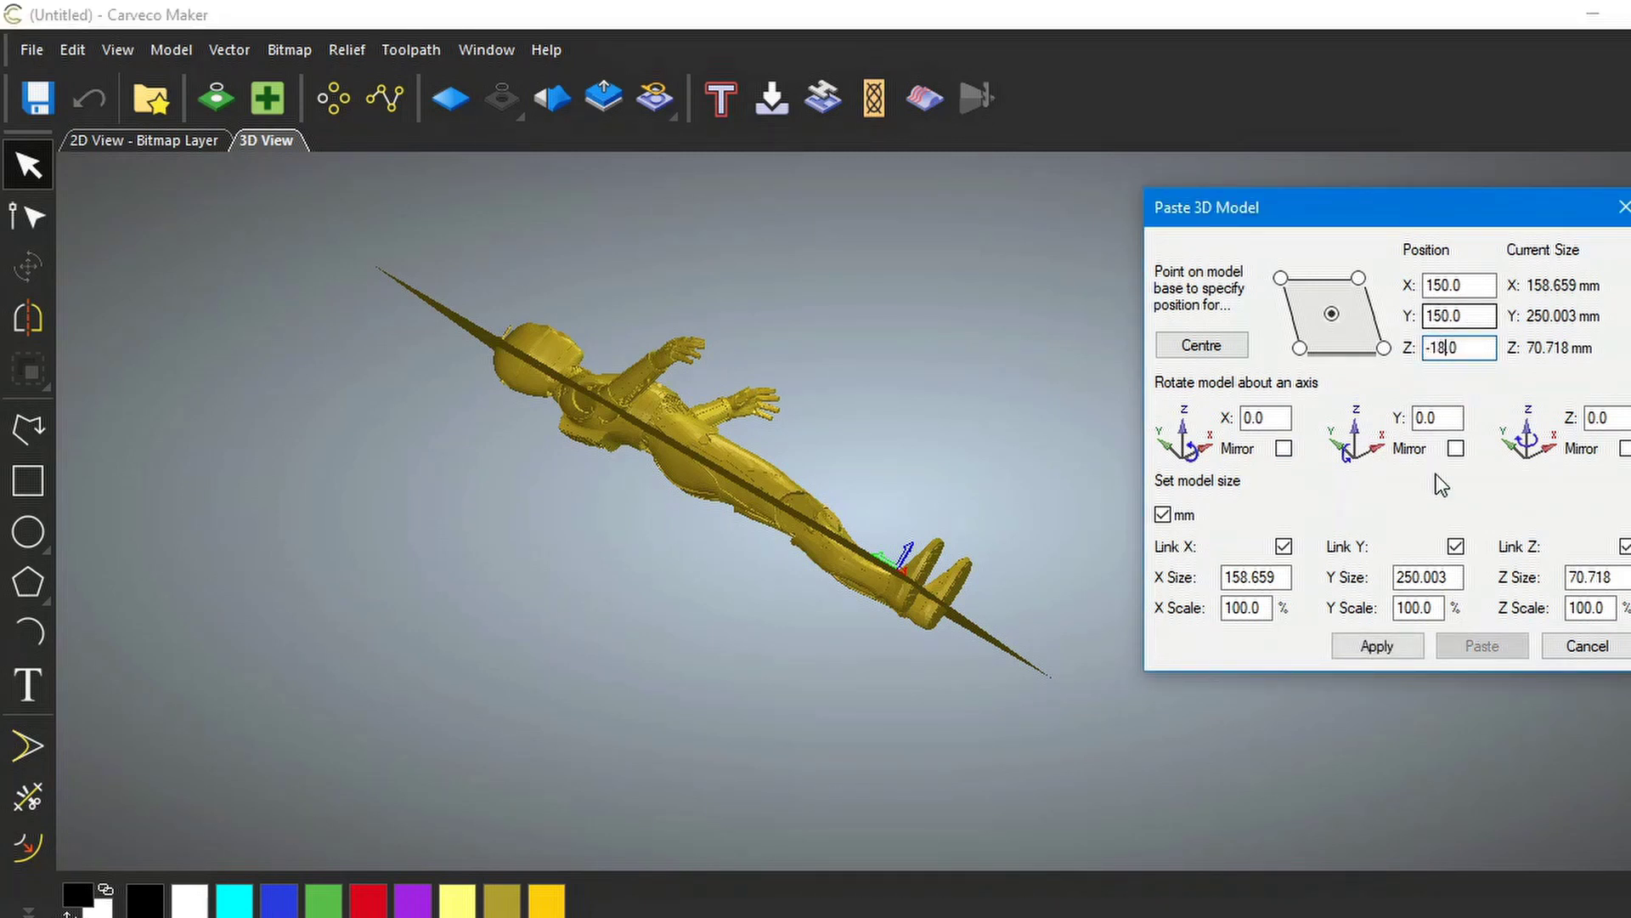
left_click(1370, 647)
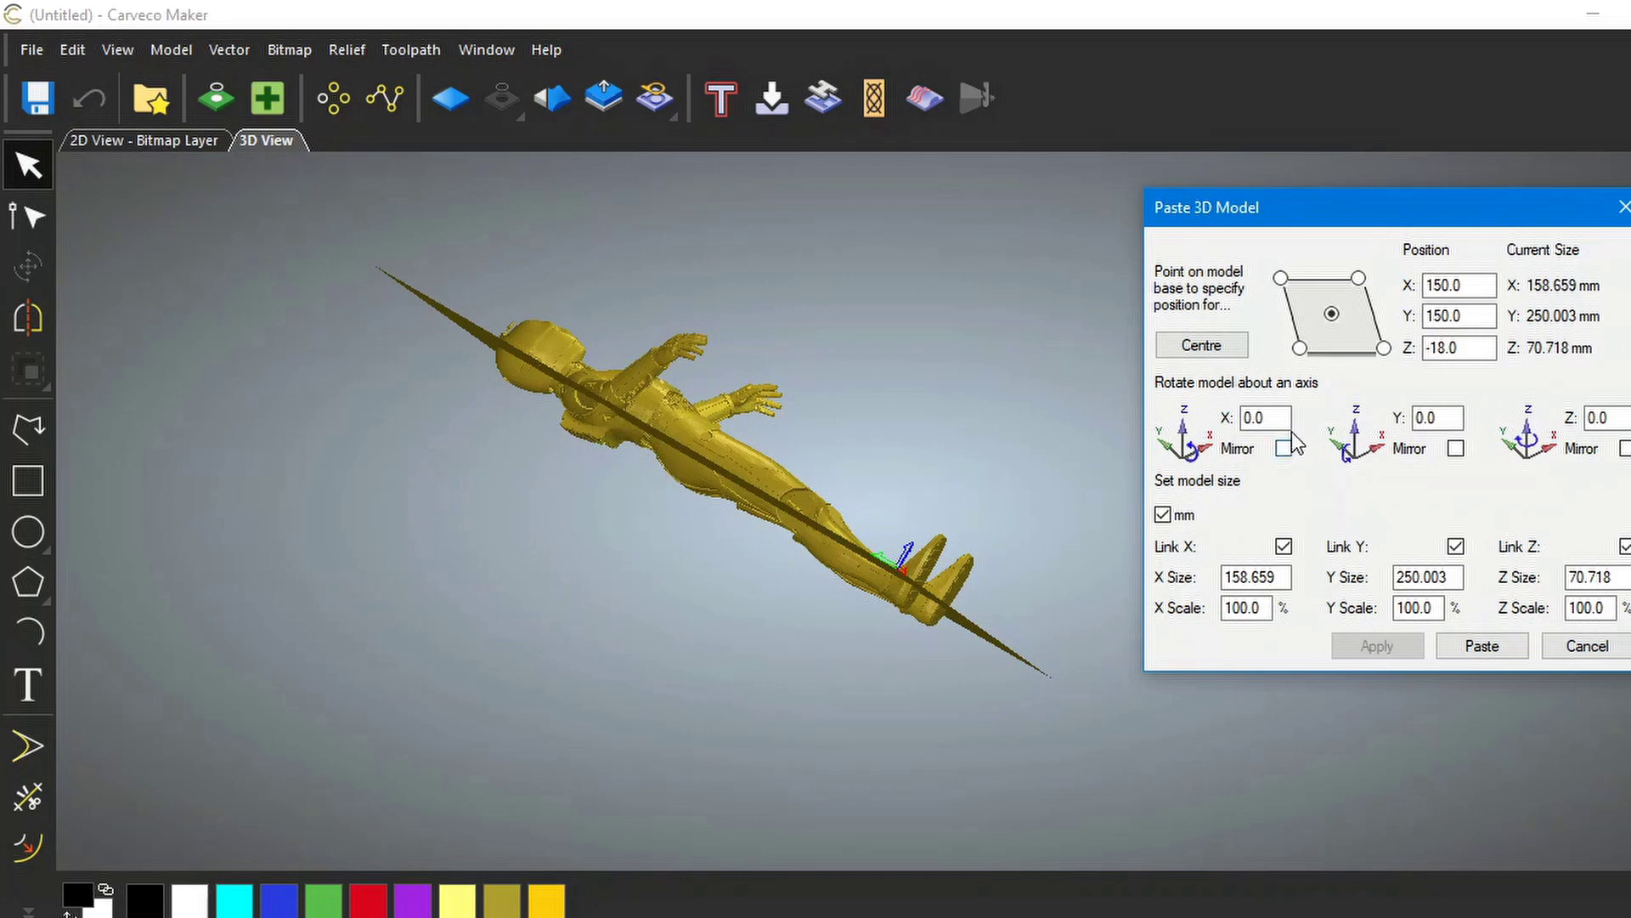
- Rotate the figure 2 degrees about the X axis
left_click(1266, 418)
left_click_drag(1266, 415, 1243, 416)
type("2")
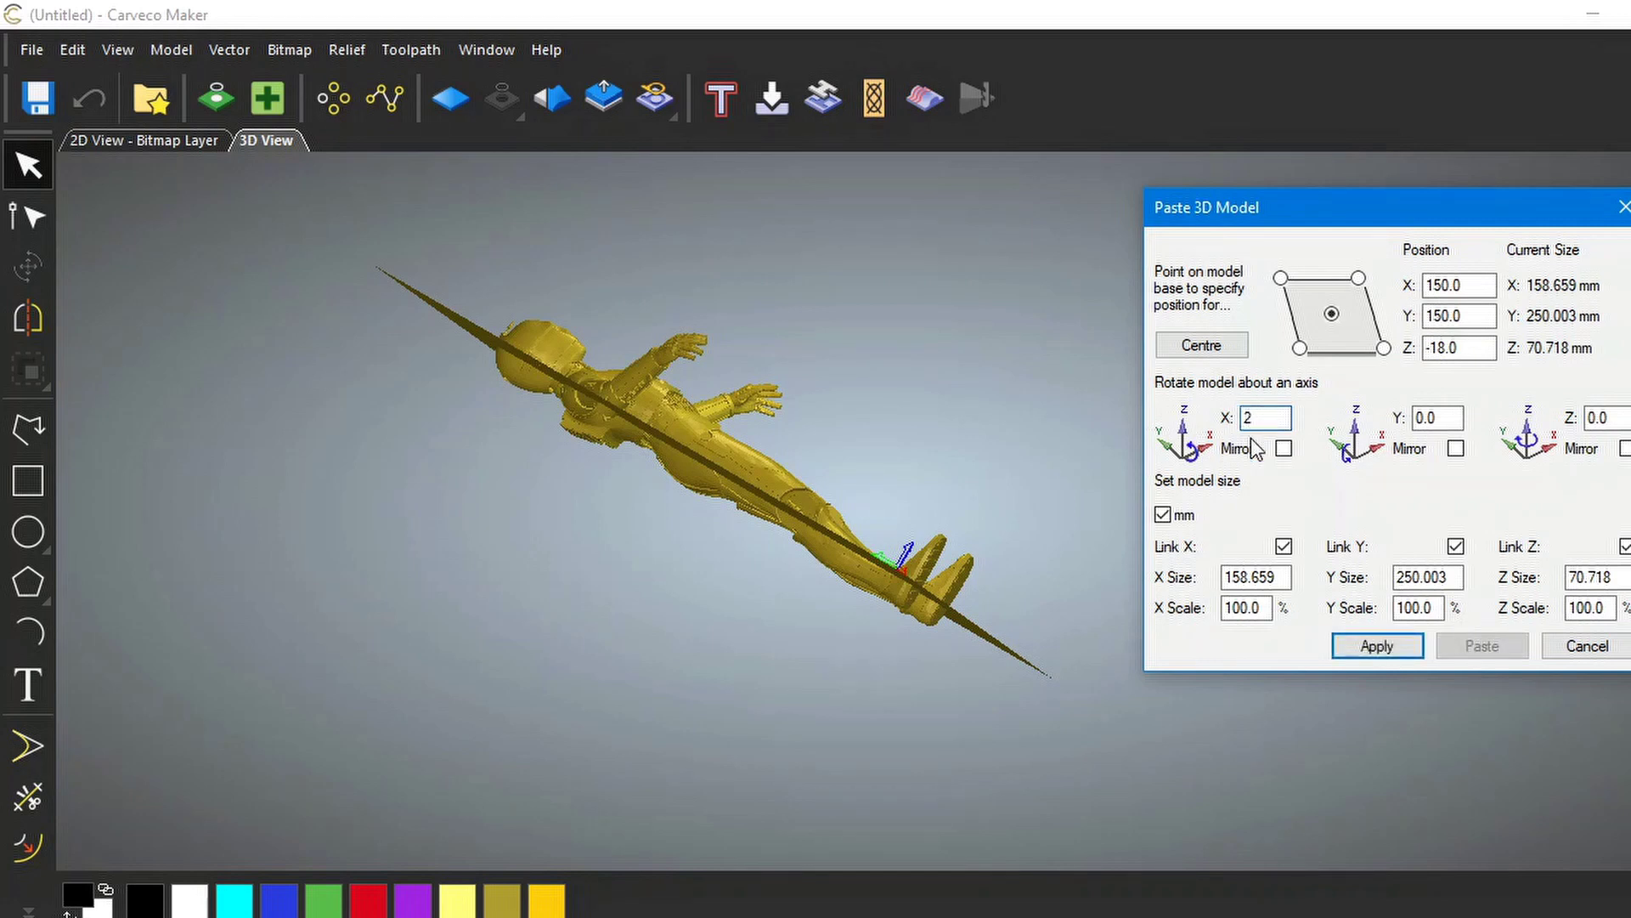
left_click(1378, 644)
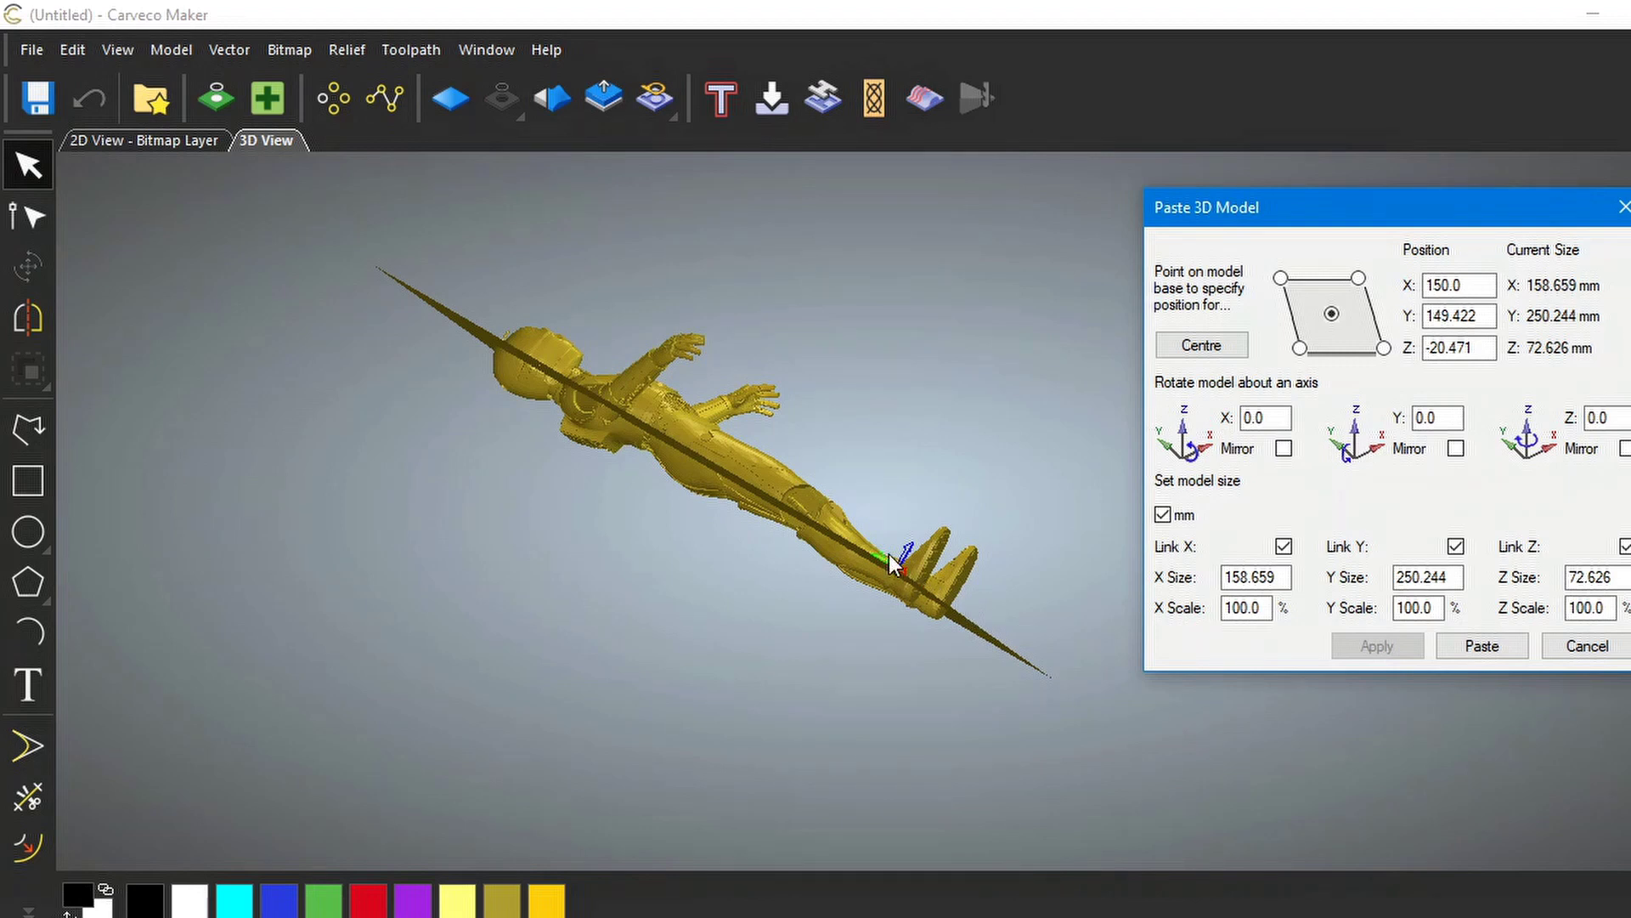
- Examine from several angles how the rotated figure's head, hands and legs sit against the base plane
left_click_drag(889, 554, 649, 696)
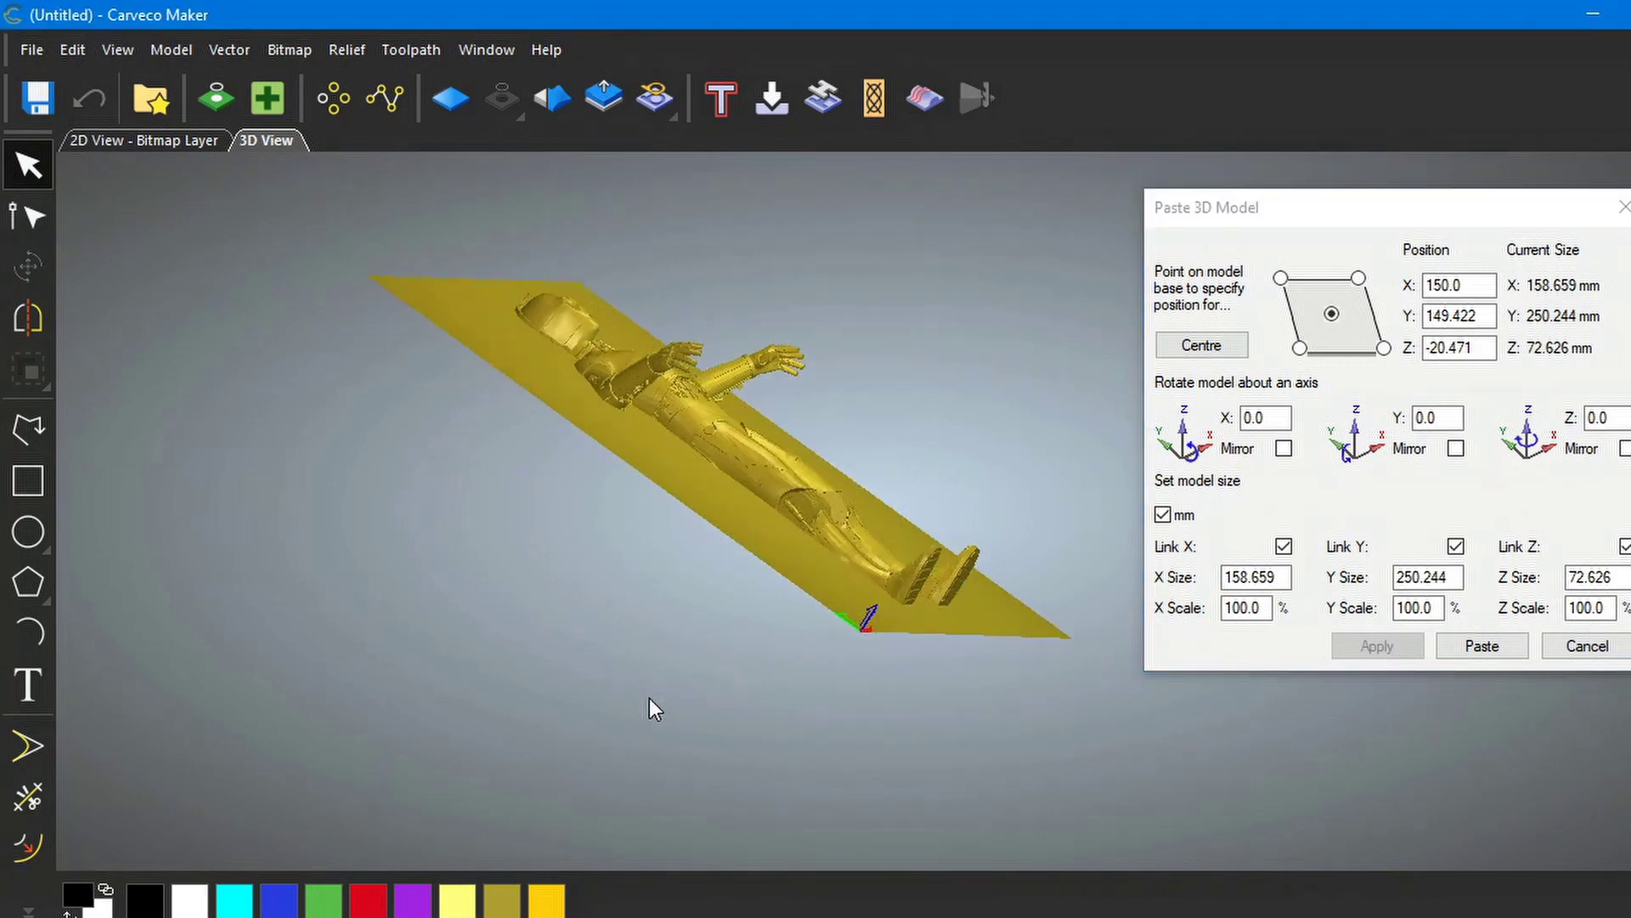
left_click_drag(858, 573, 818, 514)
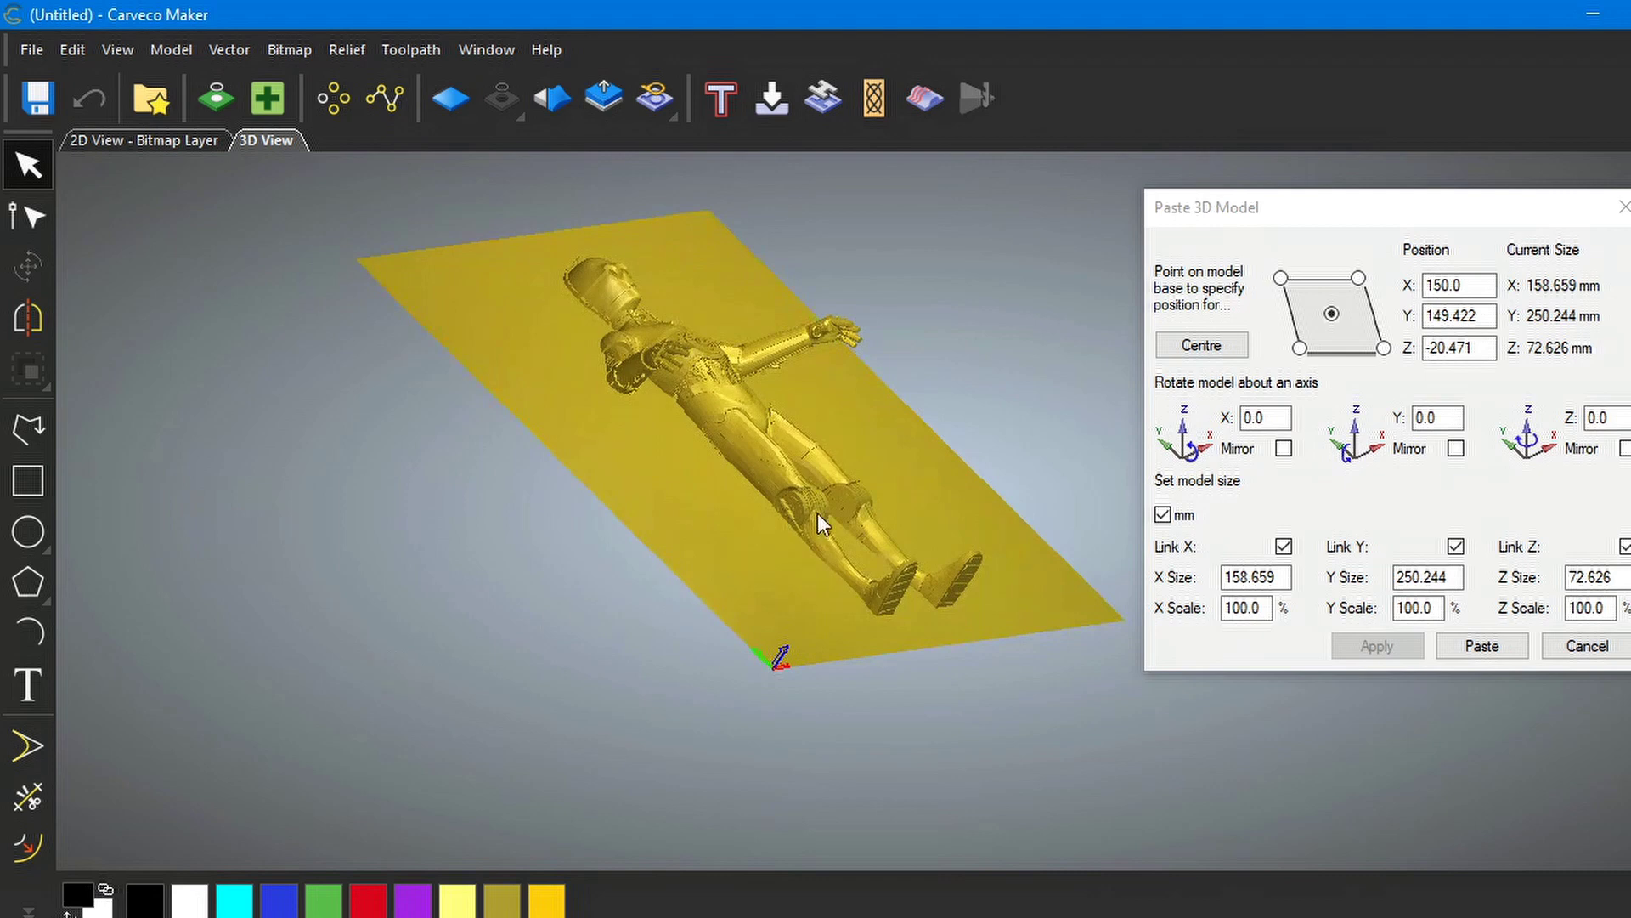
left_click_drag(879, 560, 503, 762)
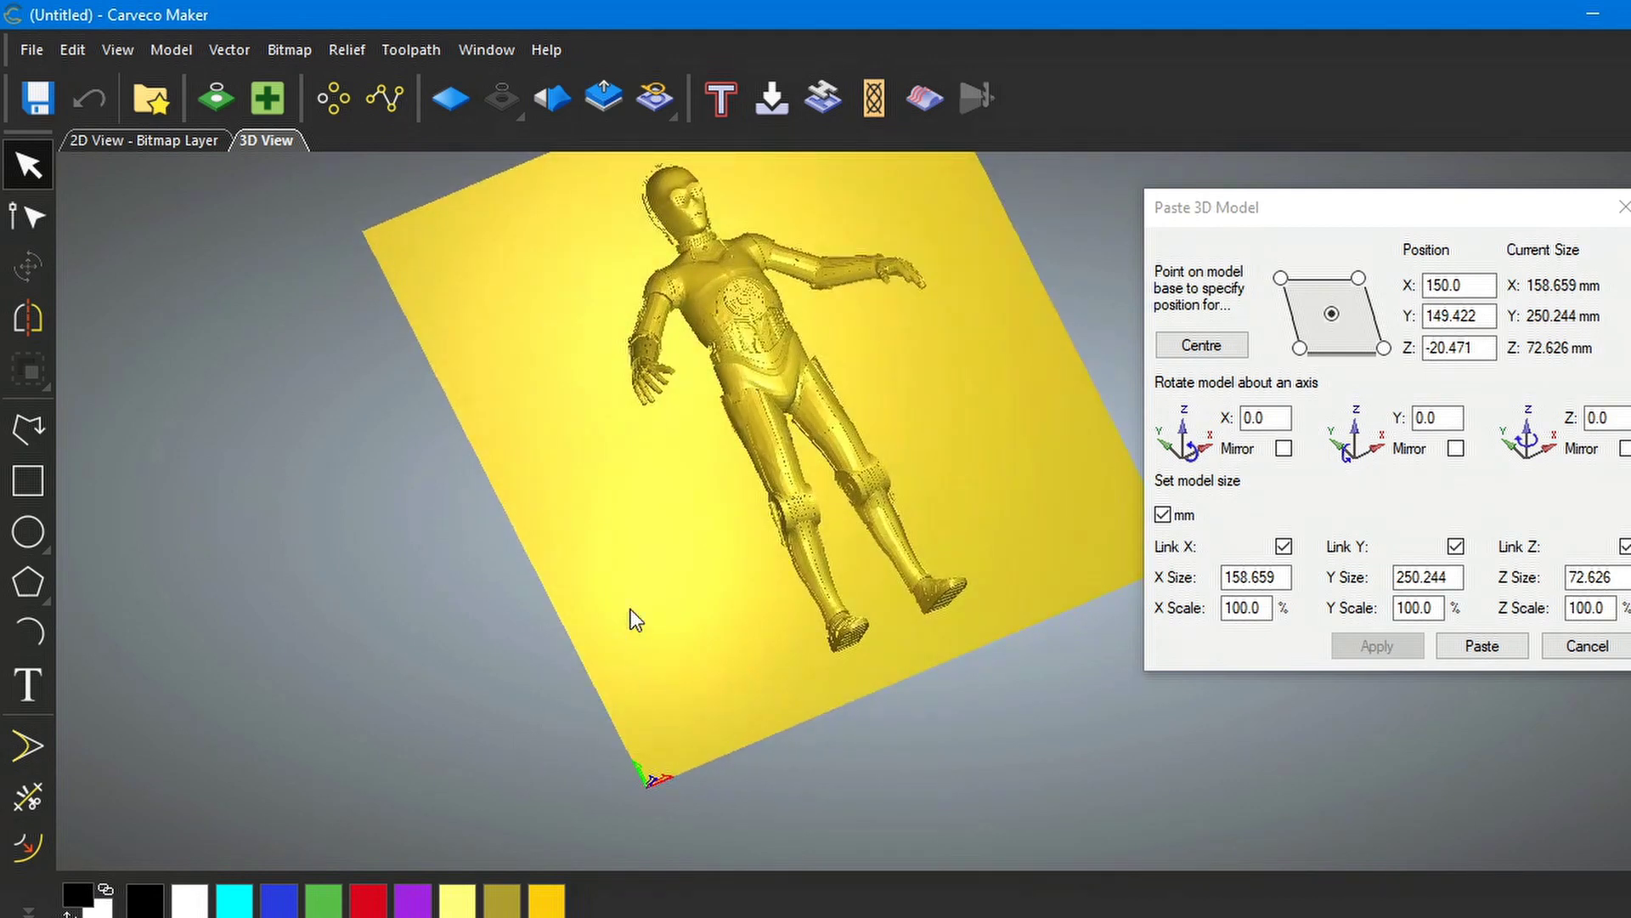
mouse_move(818, 491)
left_mouse_down()
mouse_move(573, 614)
mouse_move(797, 518)
mouse_move(823, 481)
left_mouse_up()
scroll(840, 440, "up", 2)
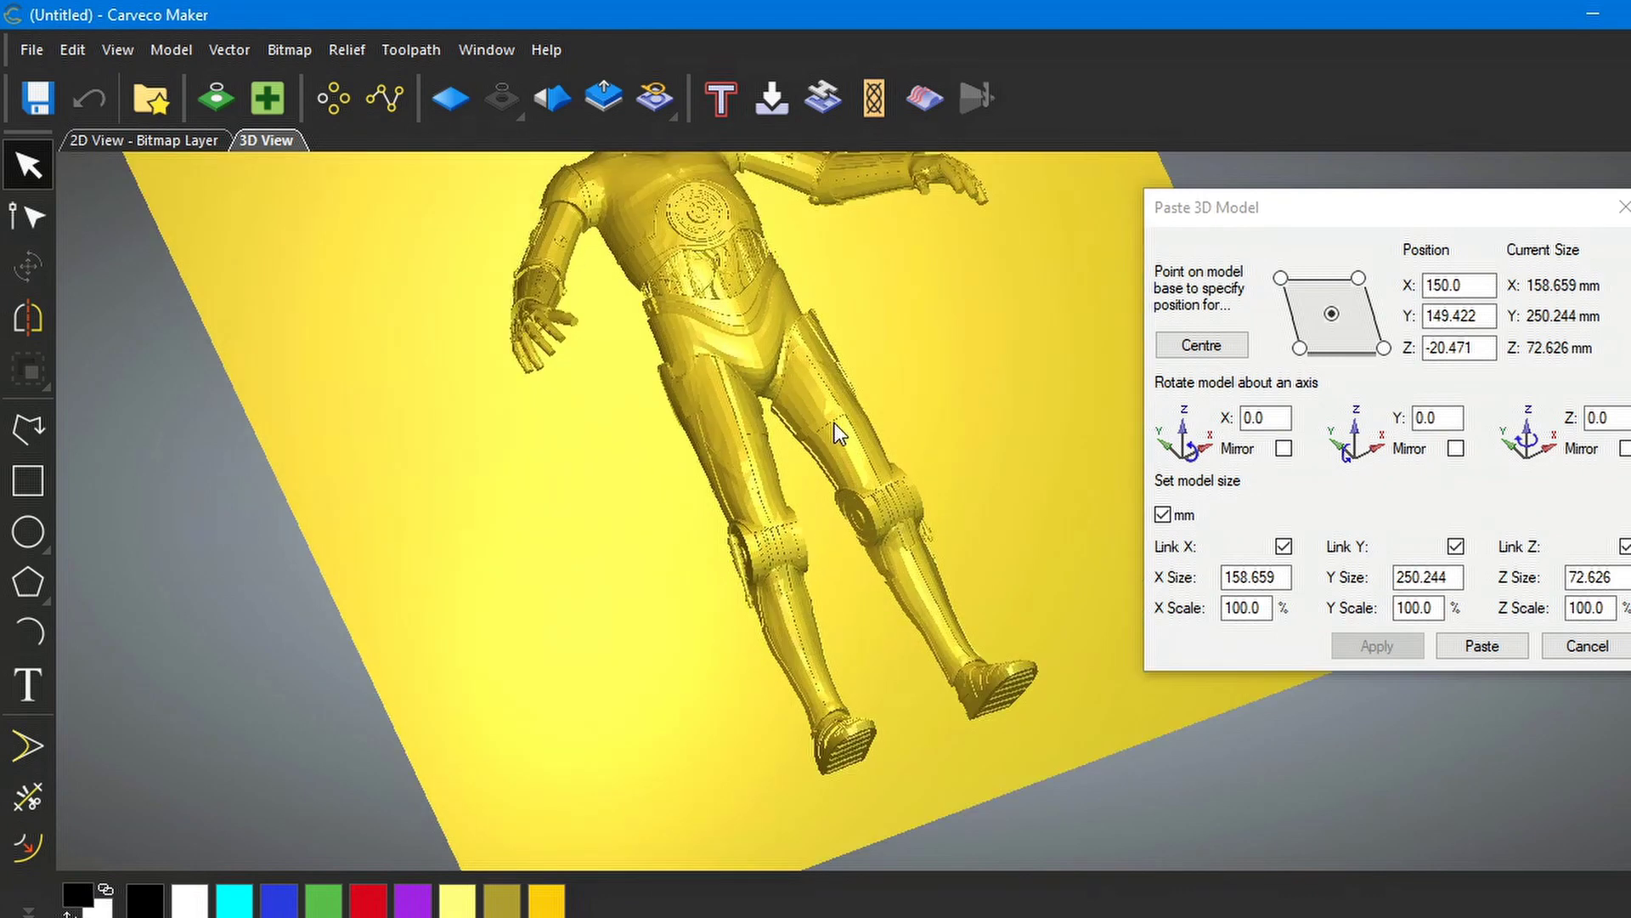
left_click_drag(828, 421, 782, 532)
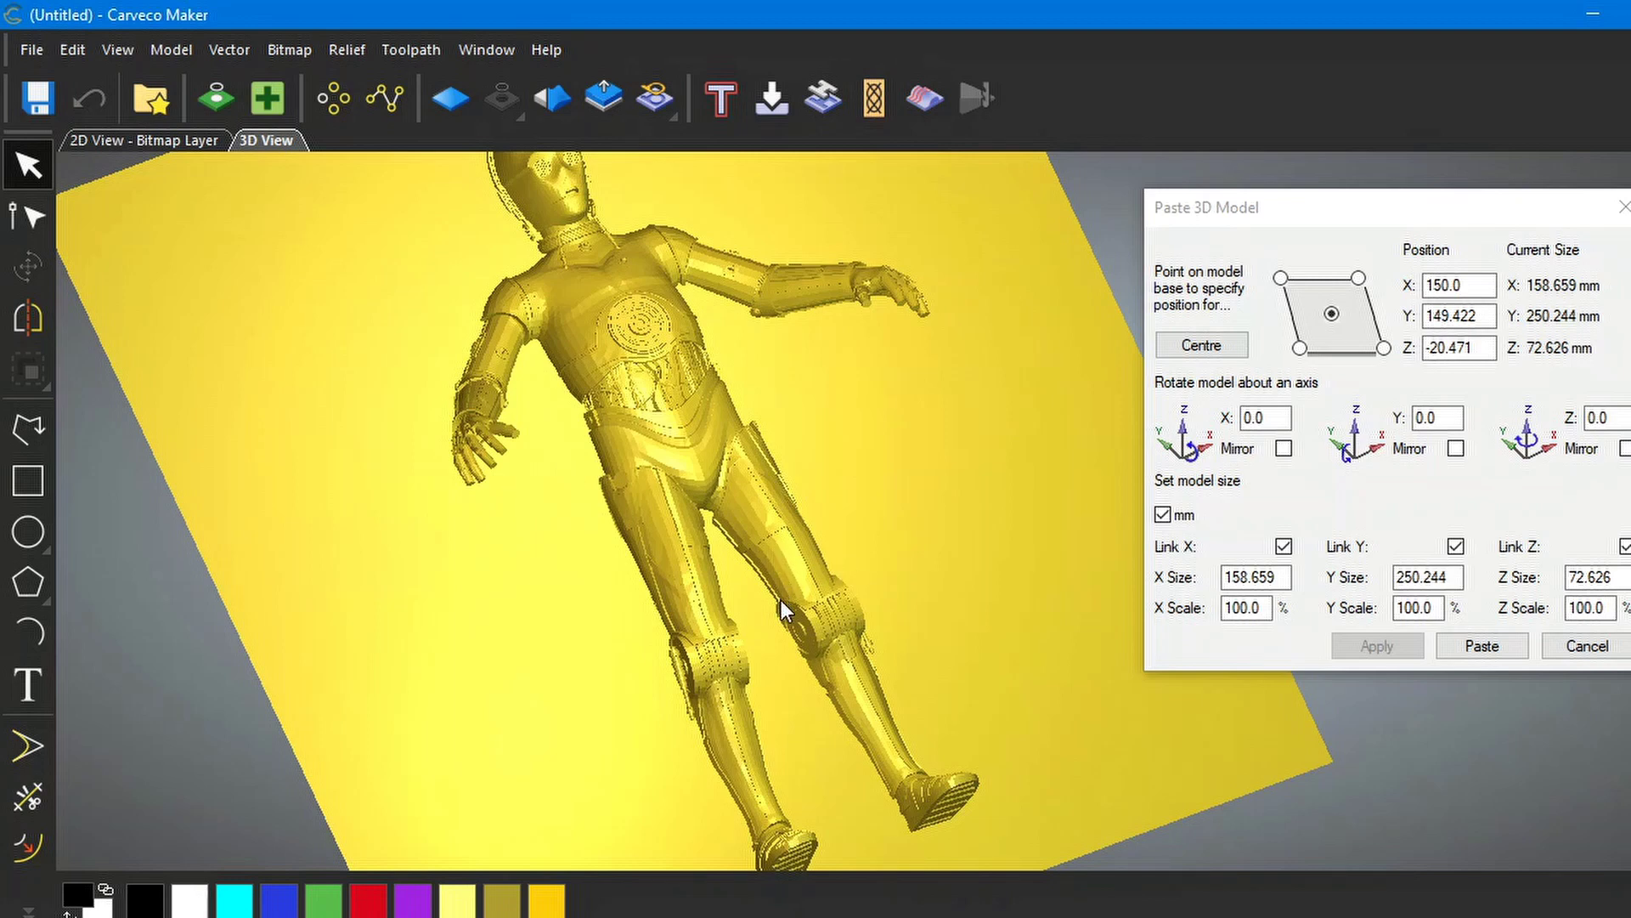
left_click_drag(782, 600, 924, 318)
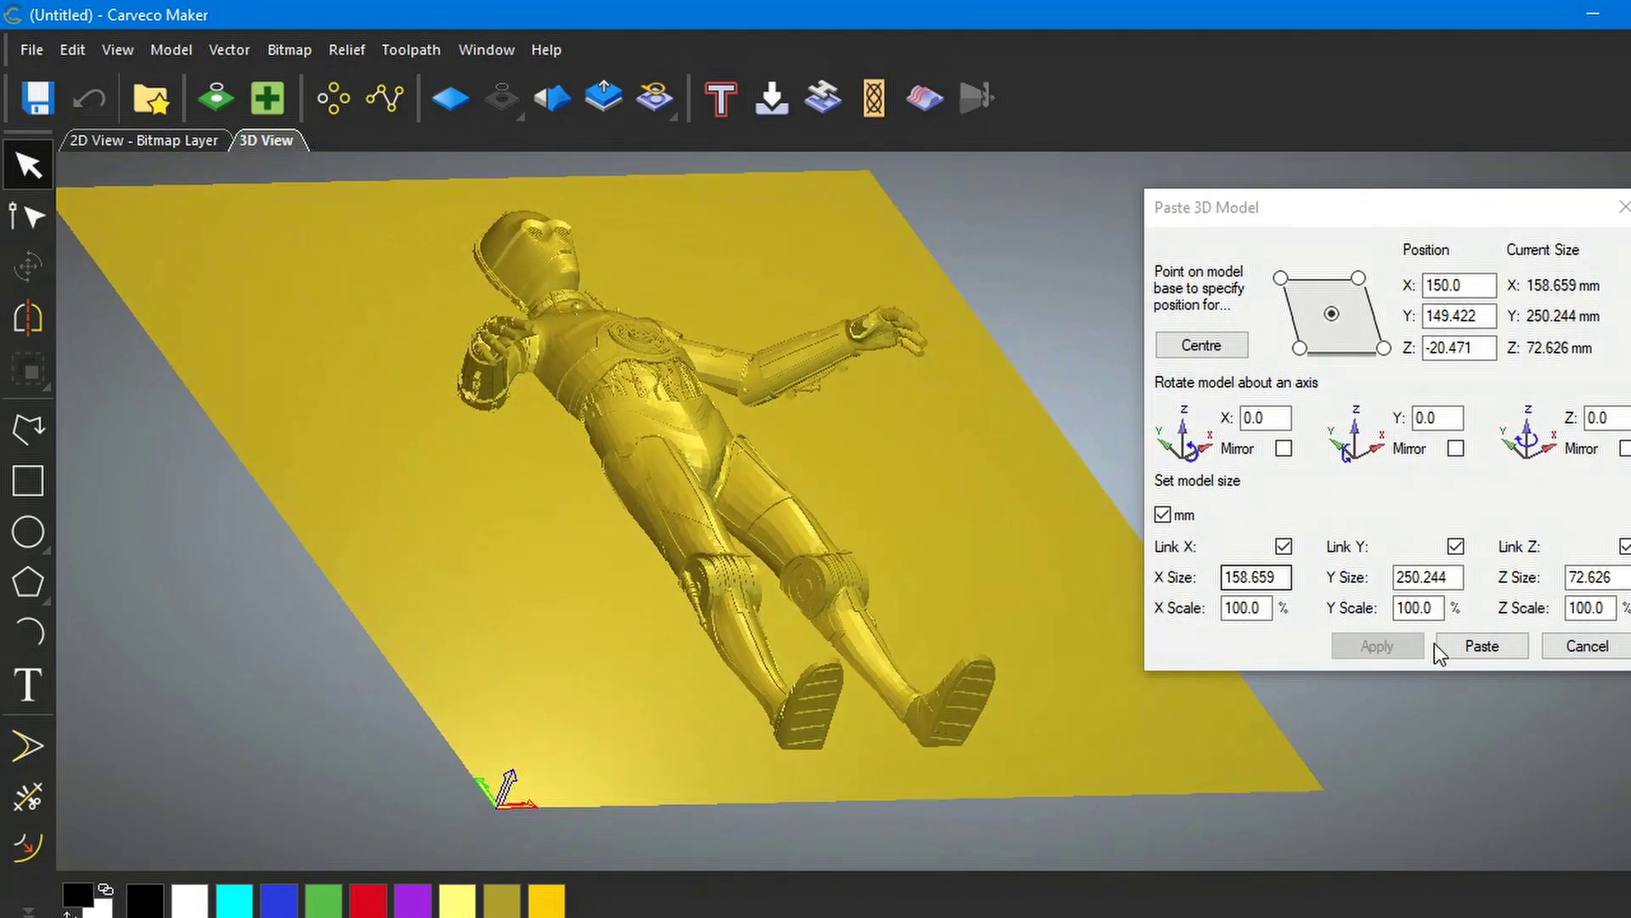
left_click(1485, 650)
left_click_drag(669, 477, 422, 542)
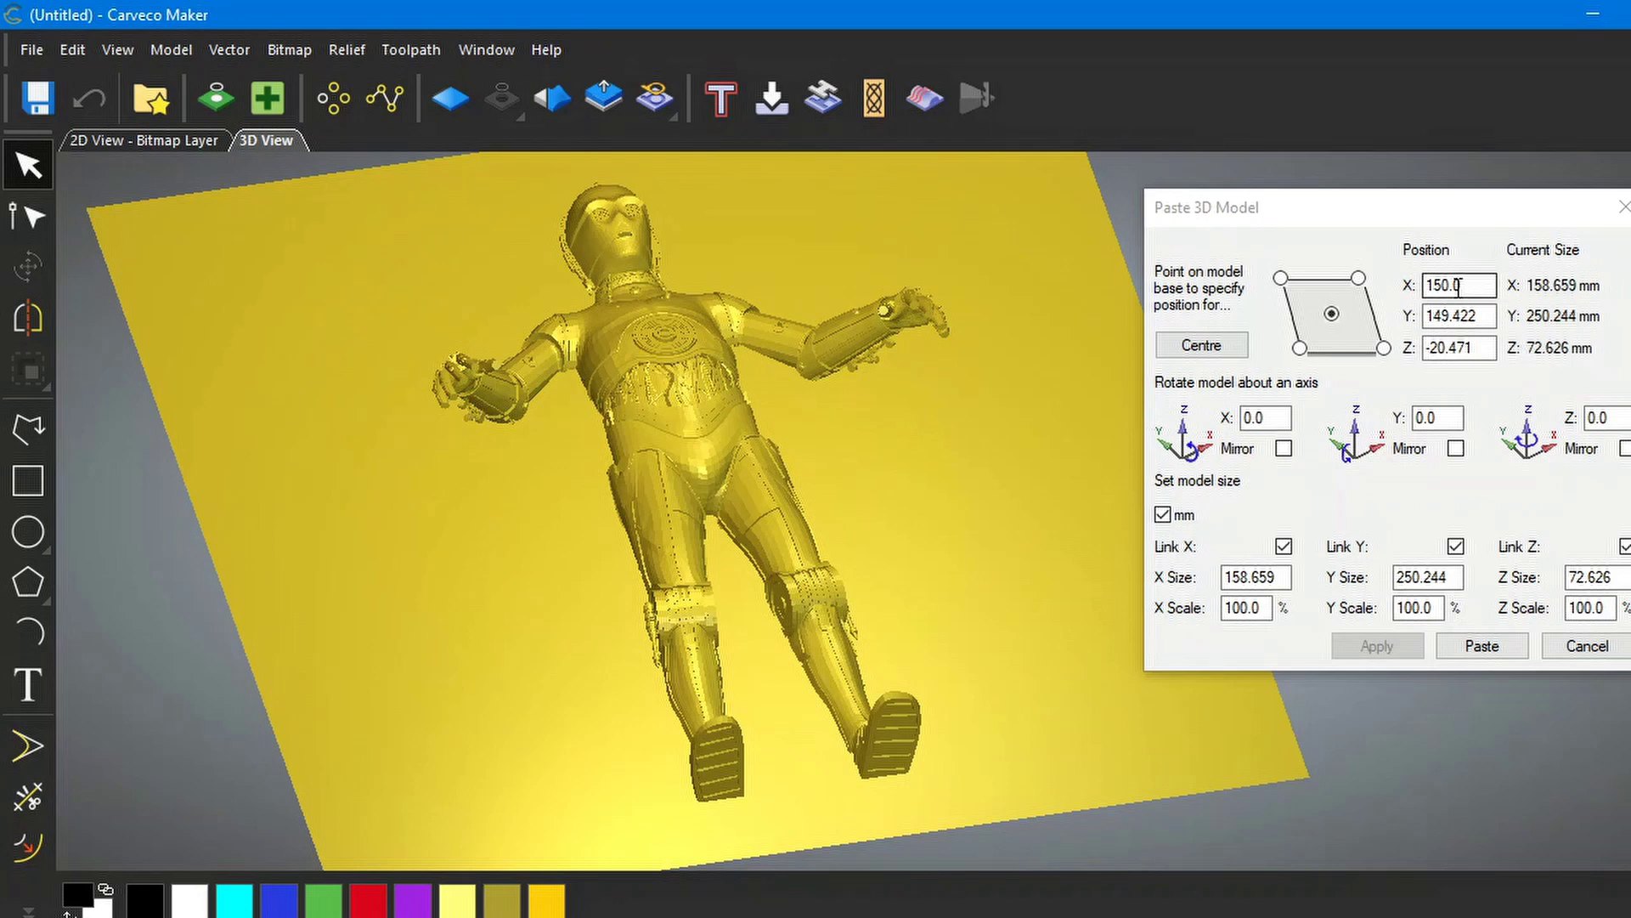
- Set the figure's X position to 125 mm and paste it into the relief
left_click_drag(1468, 287, 1425, 286)
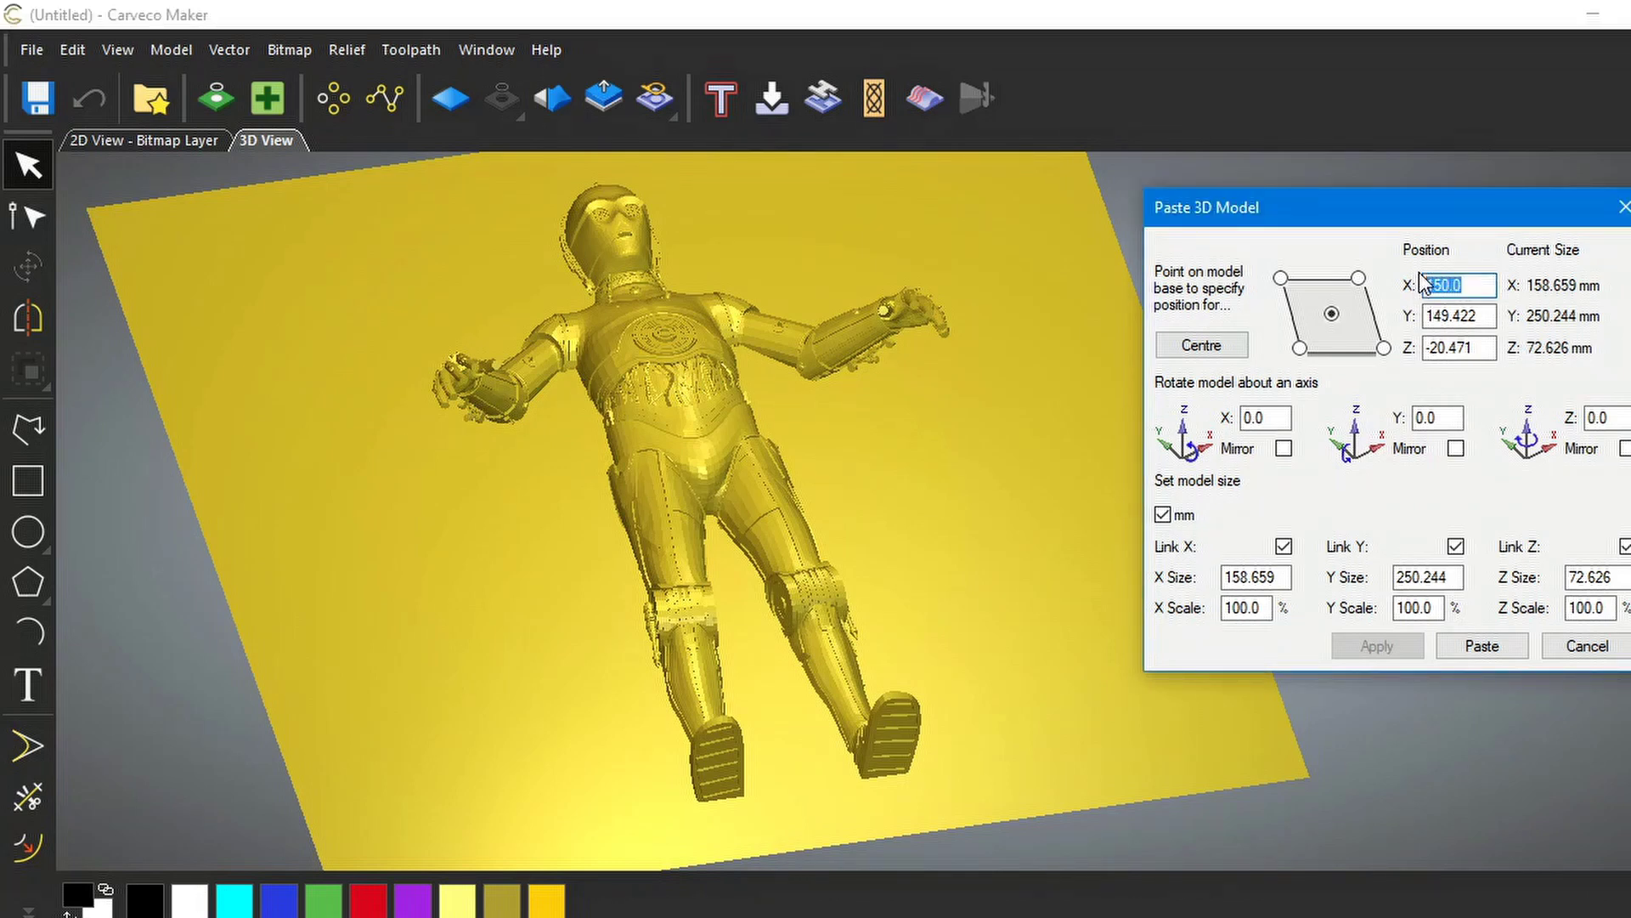
type("125")
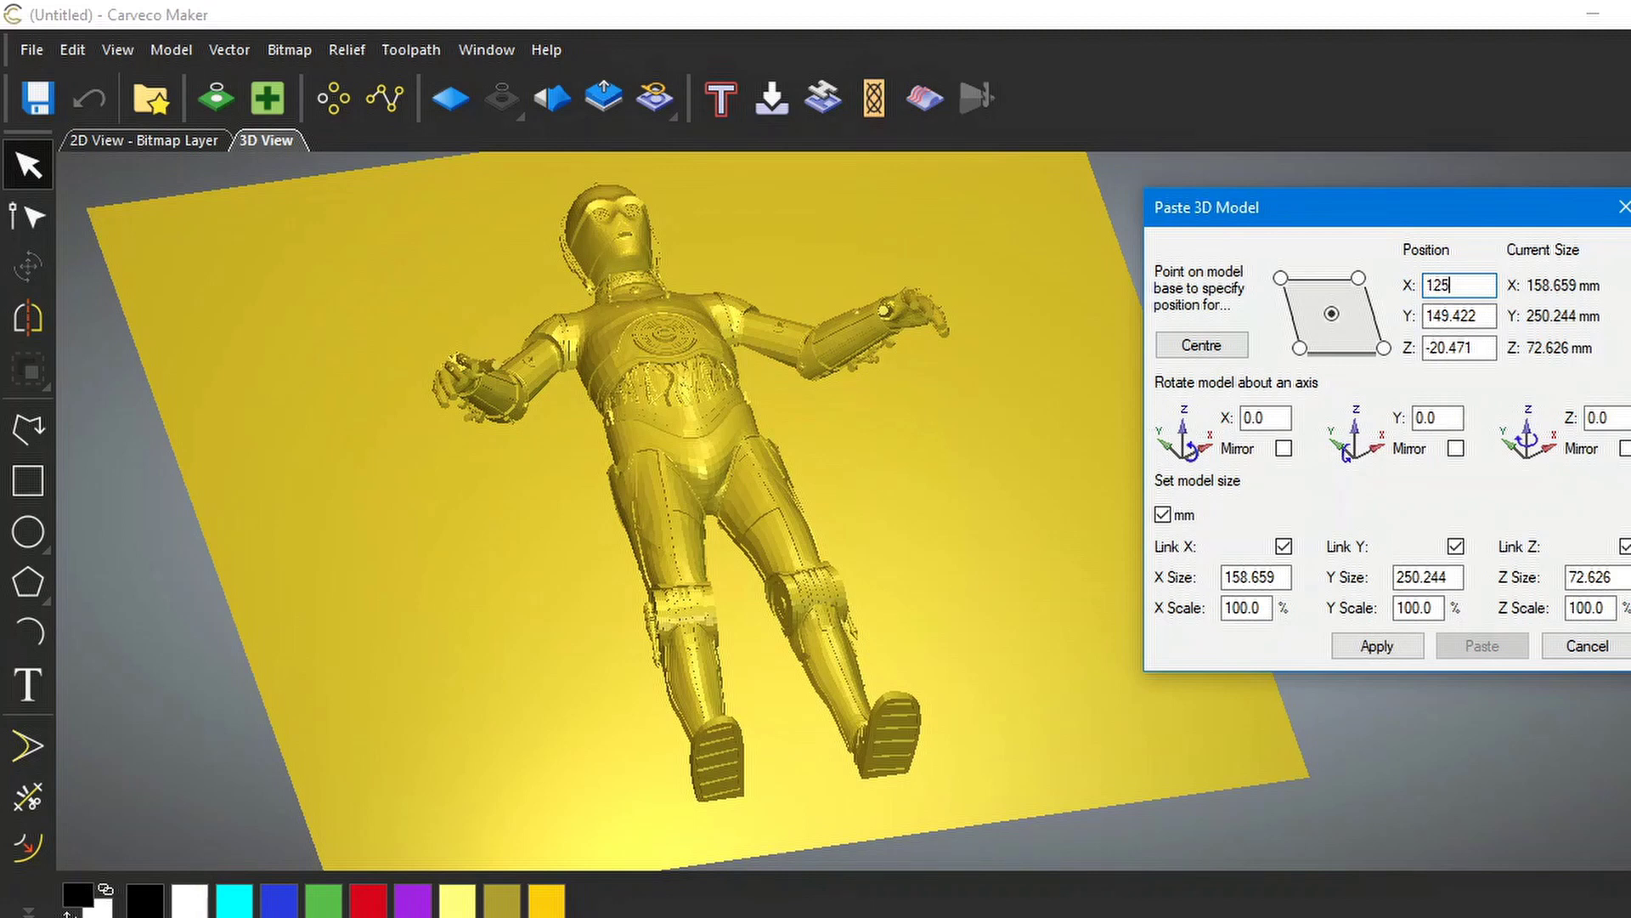
left_click(1384, 647)
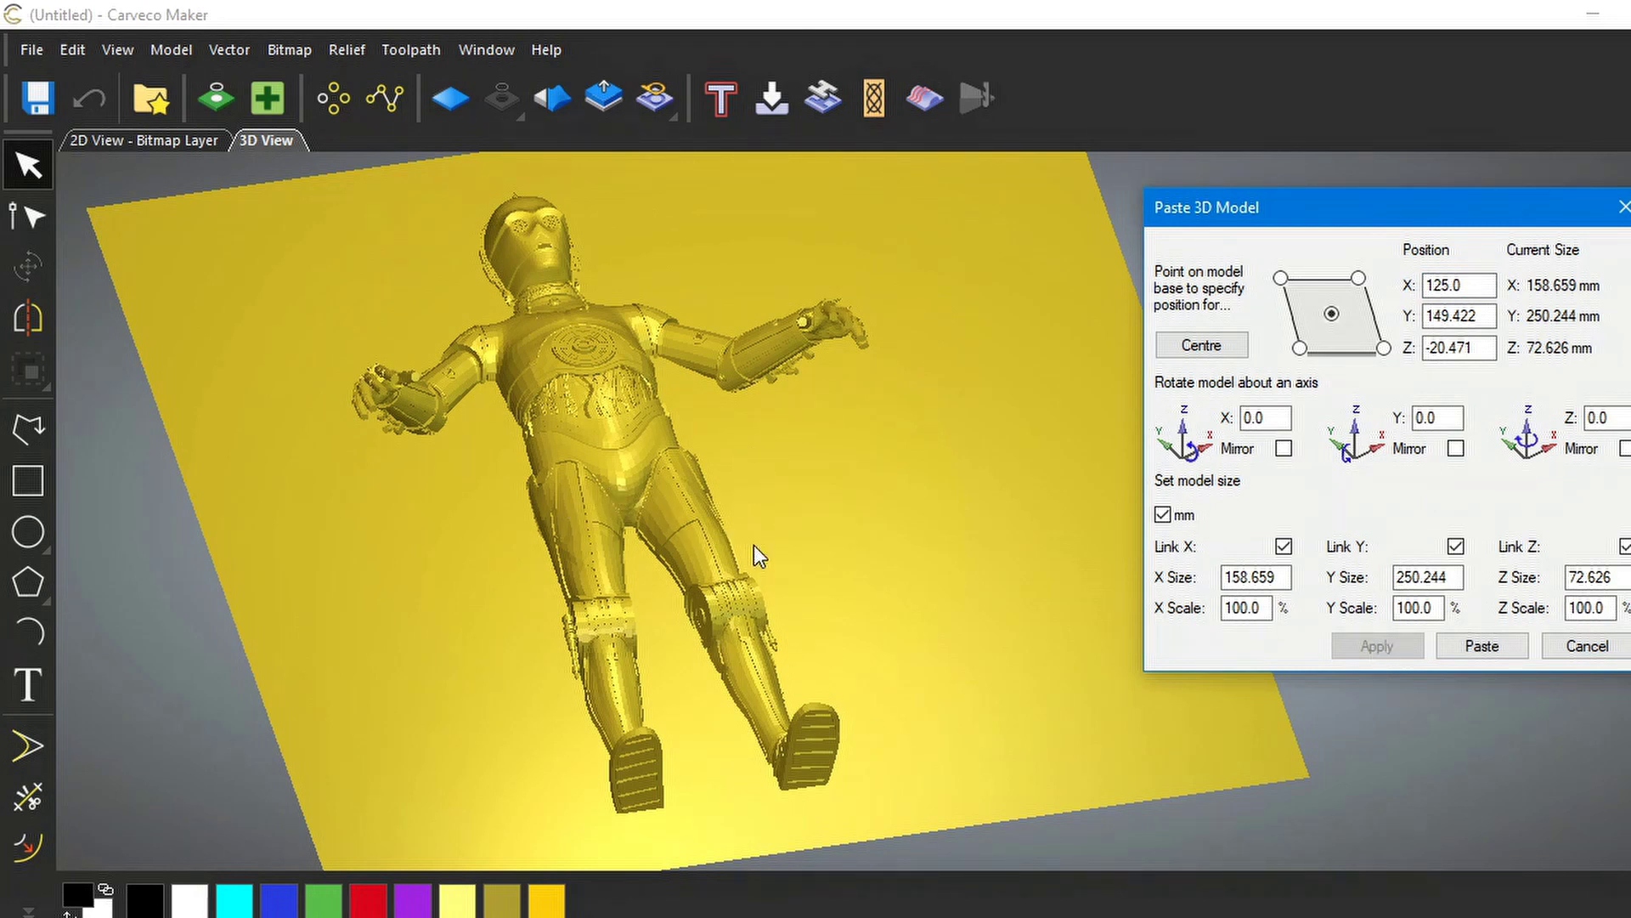
left_click_drag(754, 546, 855, 563)
scroll(879, 501, "down", 3)
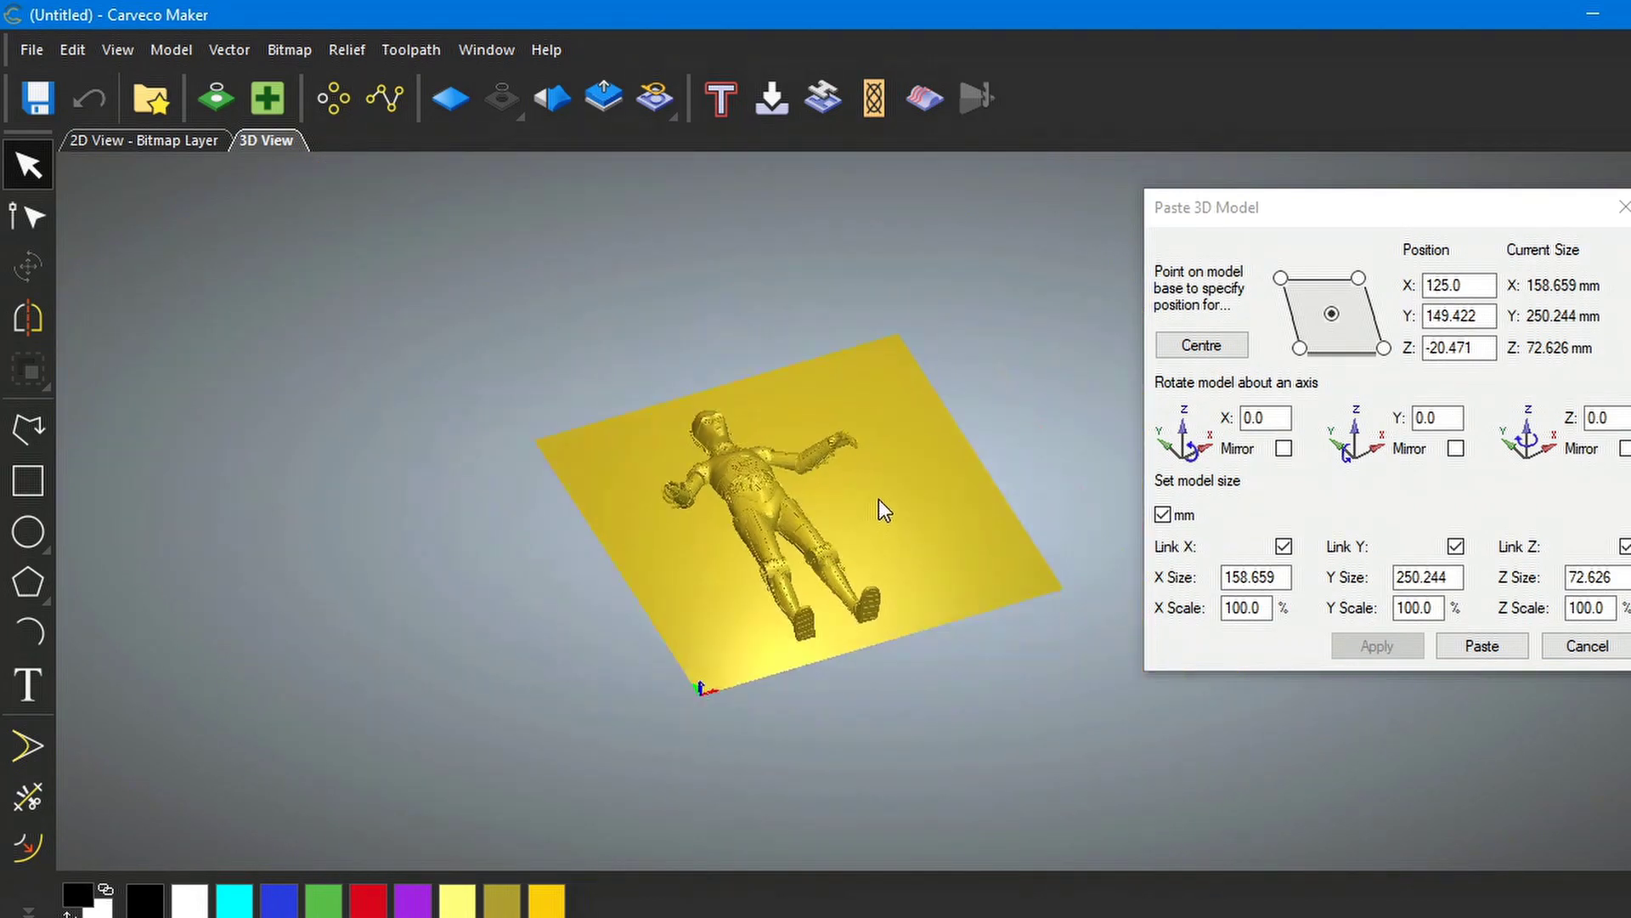
scroll(879, 498, "up", 2)
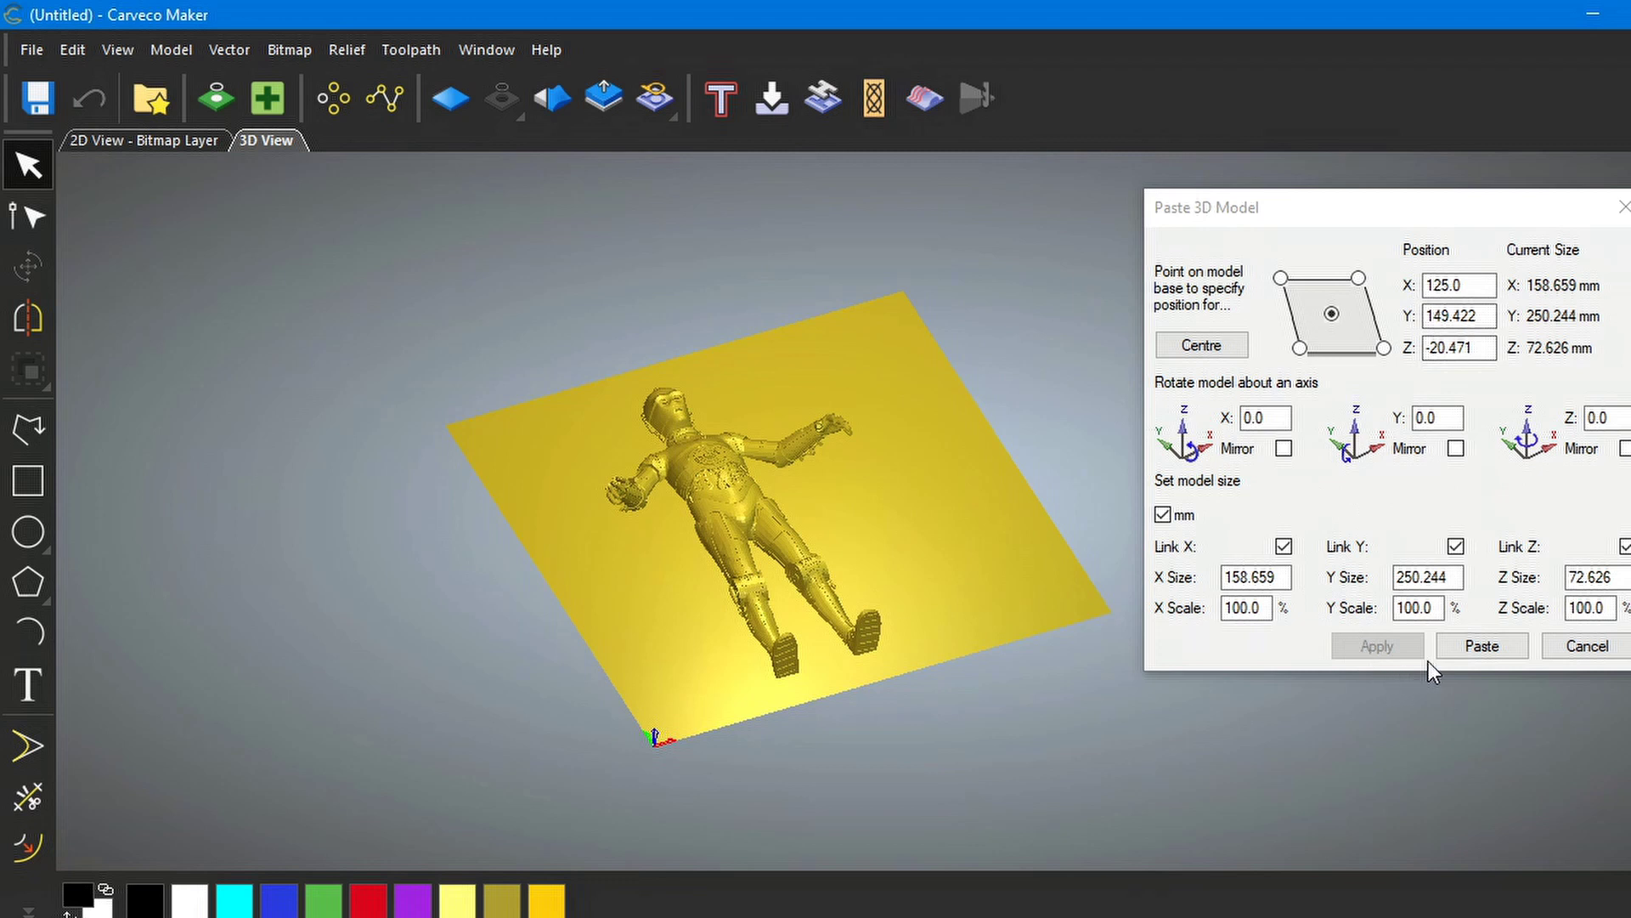
left_click(1482, 647)
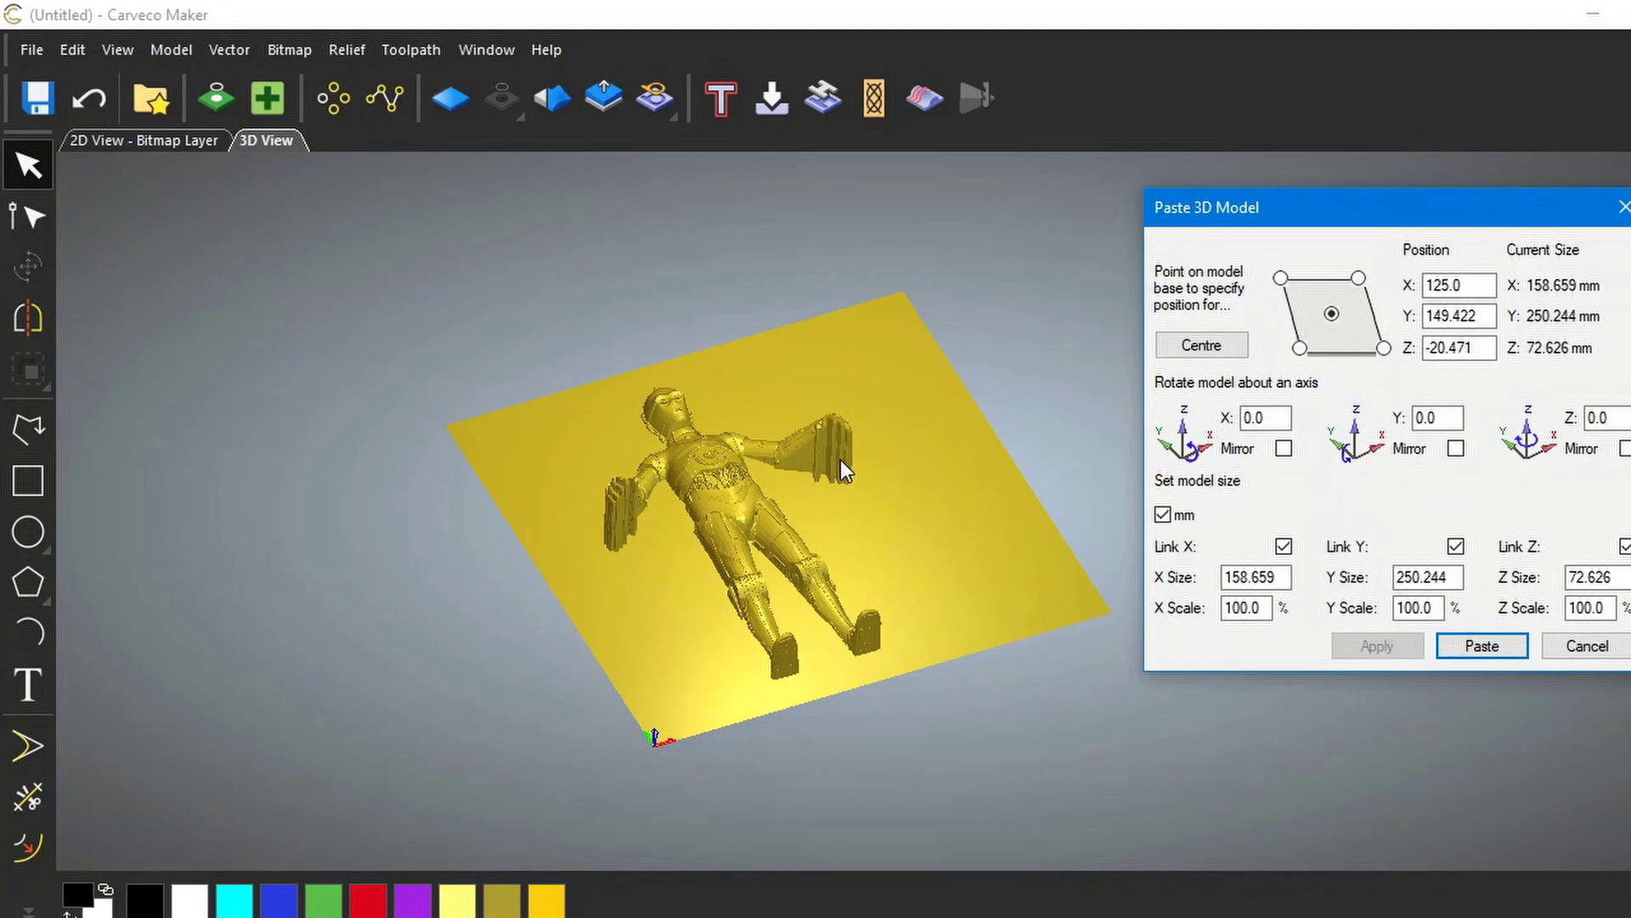
- Inspect the pasted C3PO relief from above and at oblique angles, especially the hands and feet
scroll(840, 461, "up", 3)
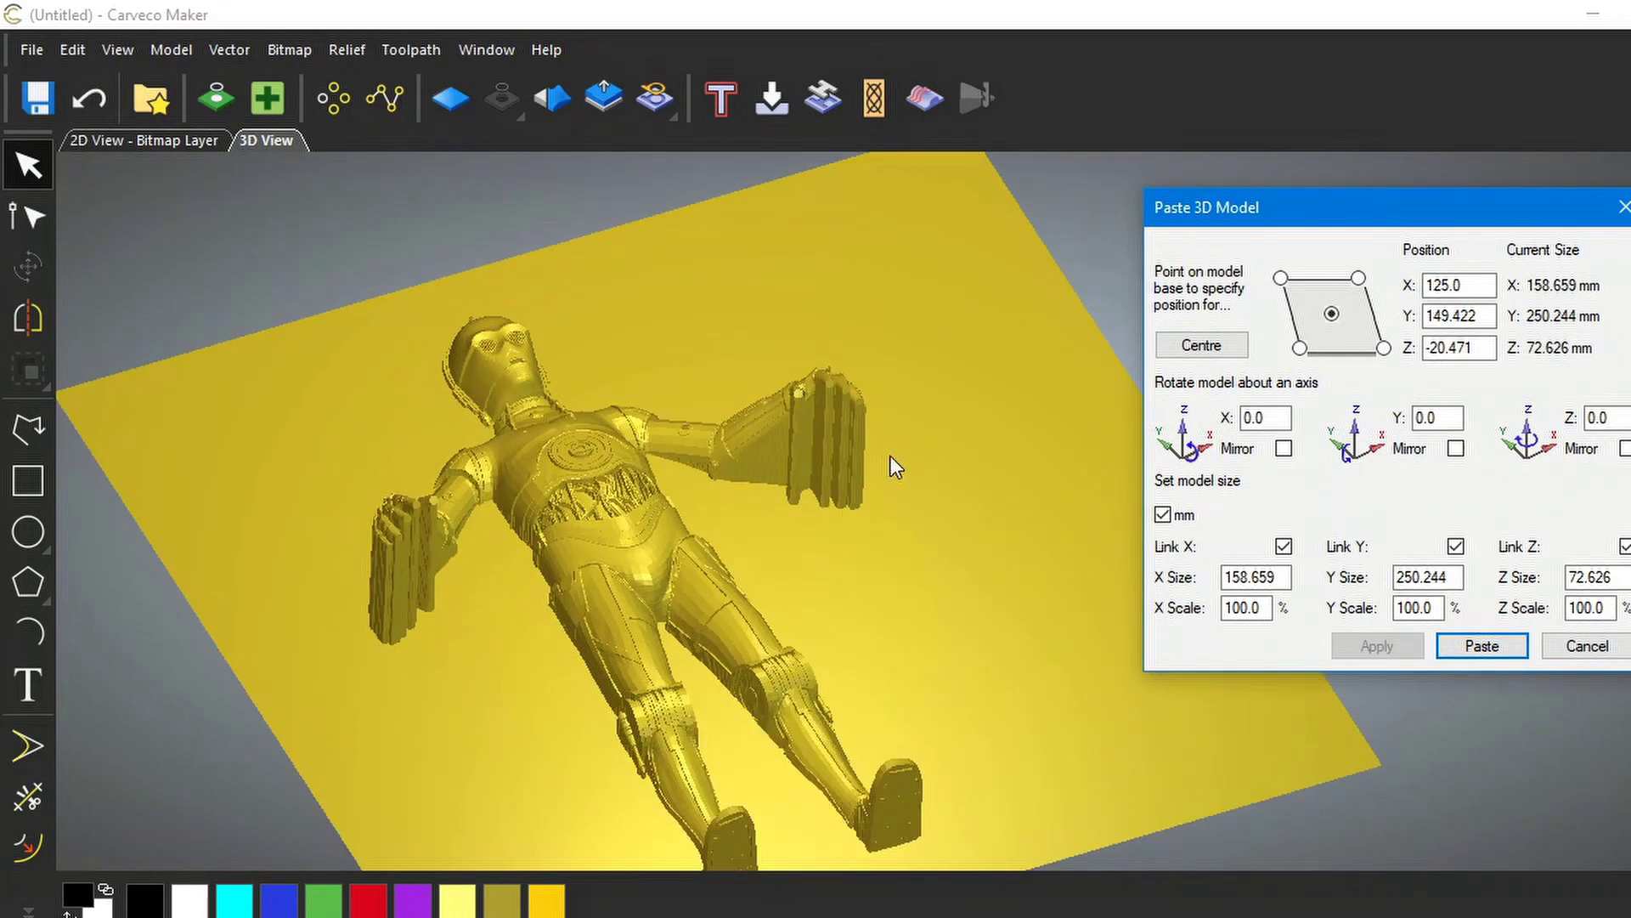
left_click_drag(848, 462, 675, 427)
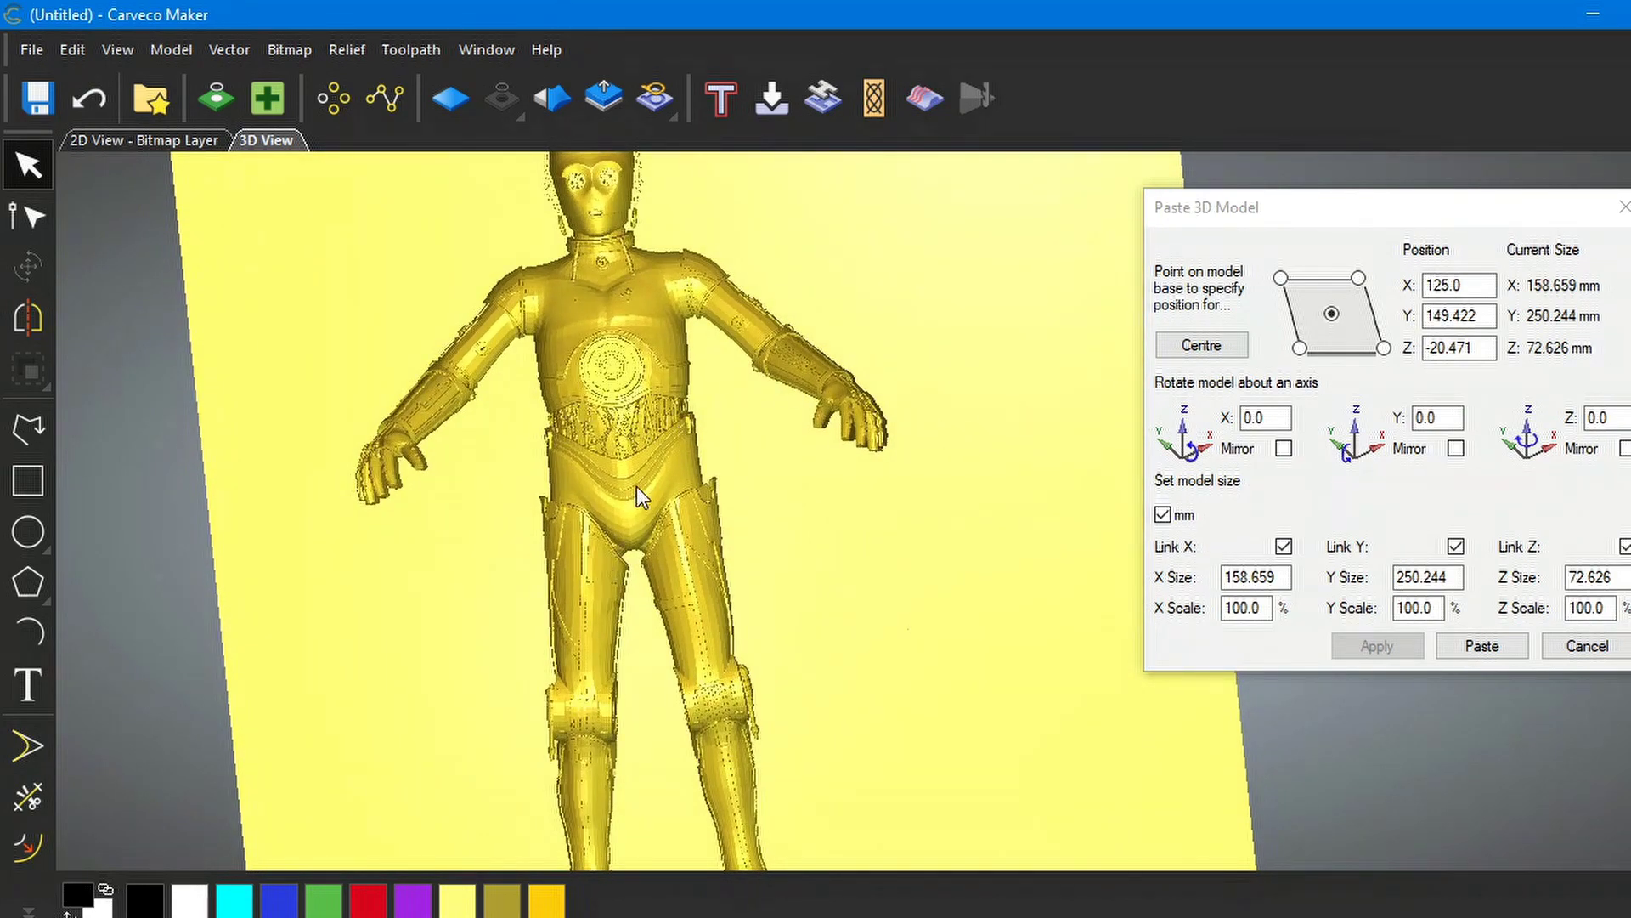
left_click_drag(664, 513, 787, 406)
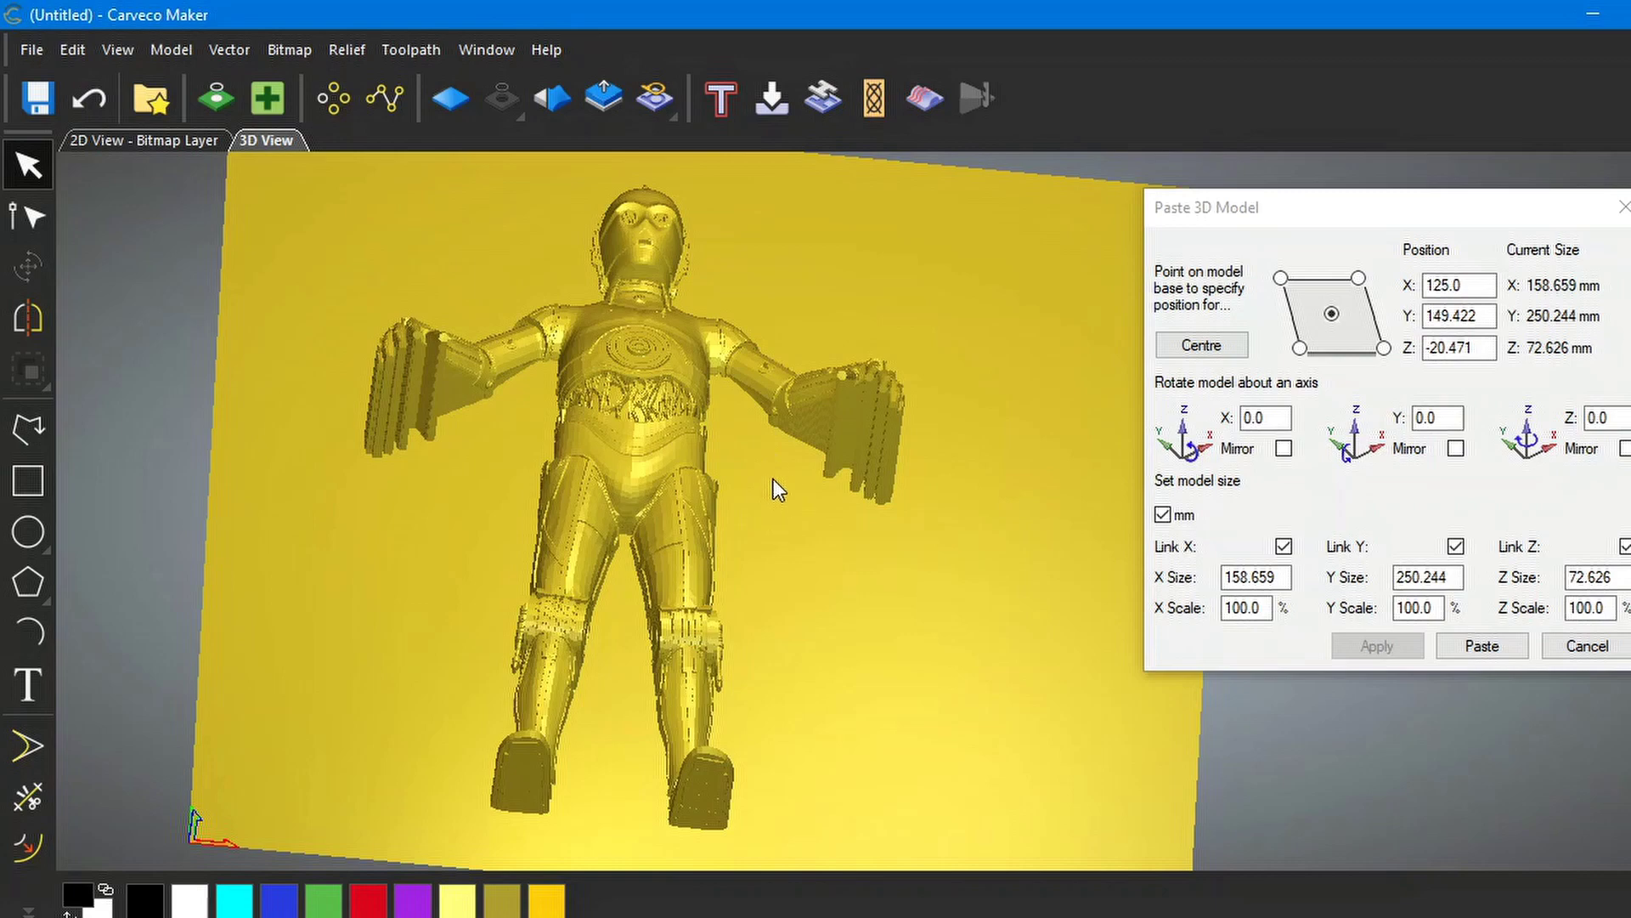
left_click_drag(775, 474, 767, 816)
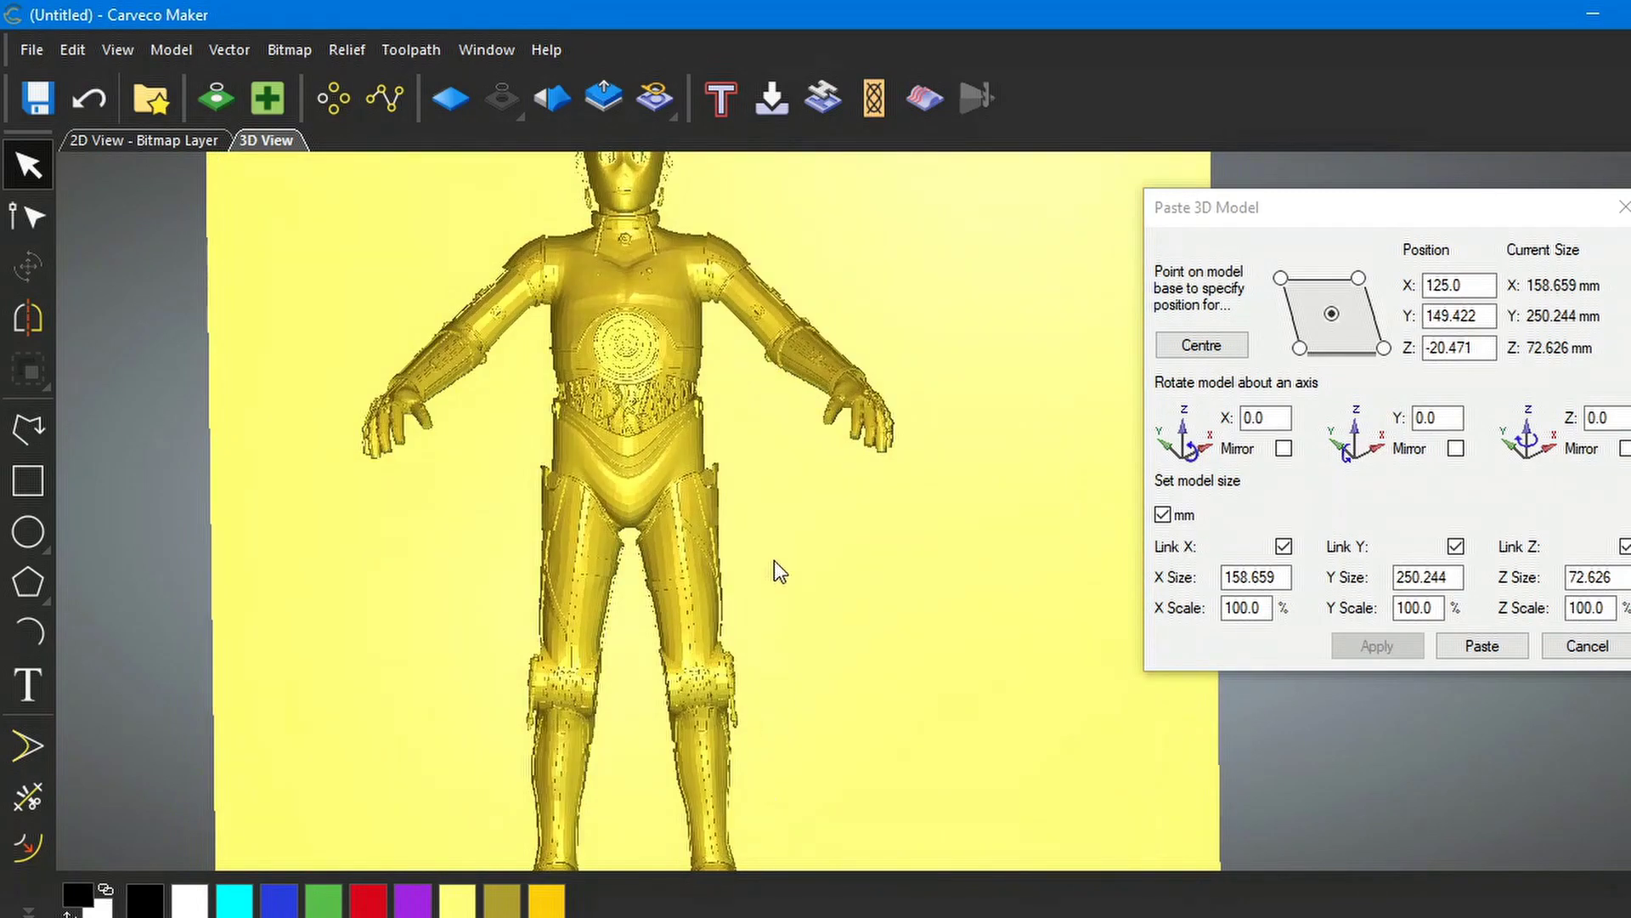
scroll(799, 532, "down", 2)
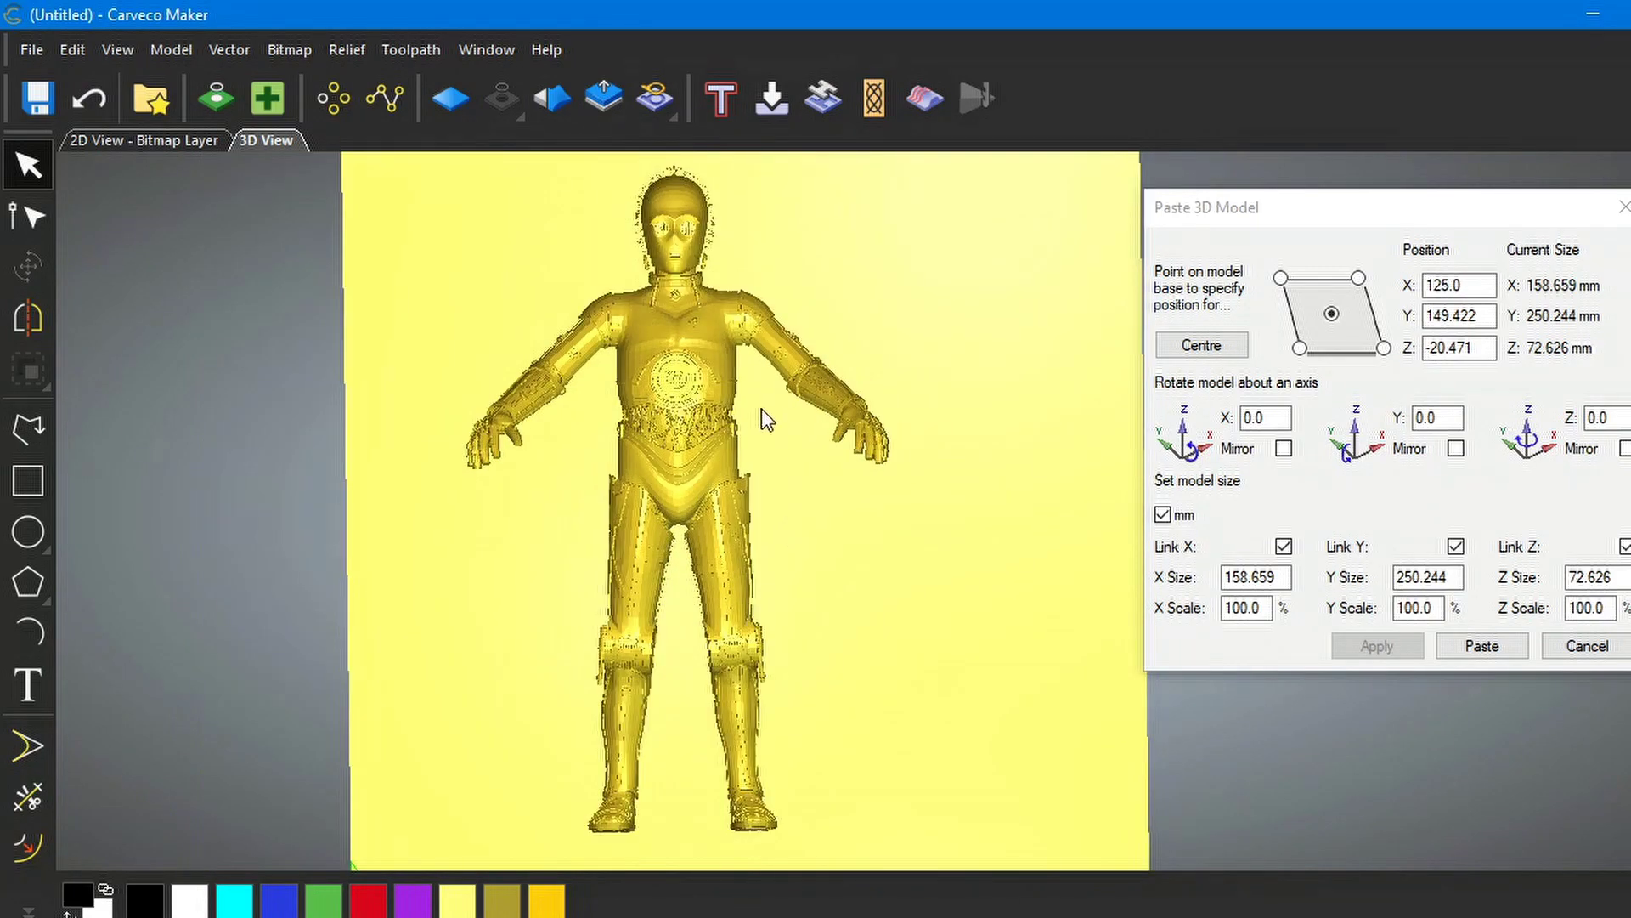
middle_click_drag(763, 410, 687, 425)
left_click_drag(671, 492, 924, 410)
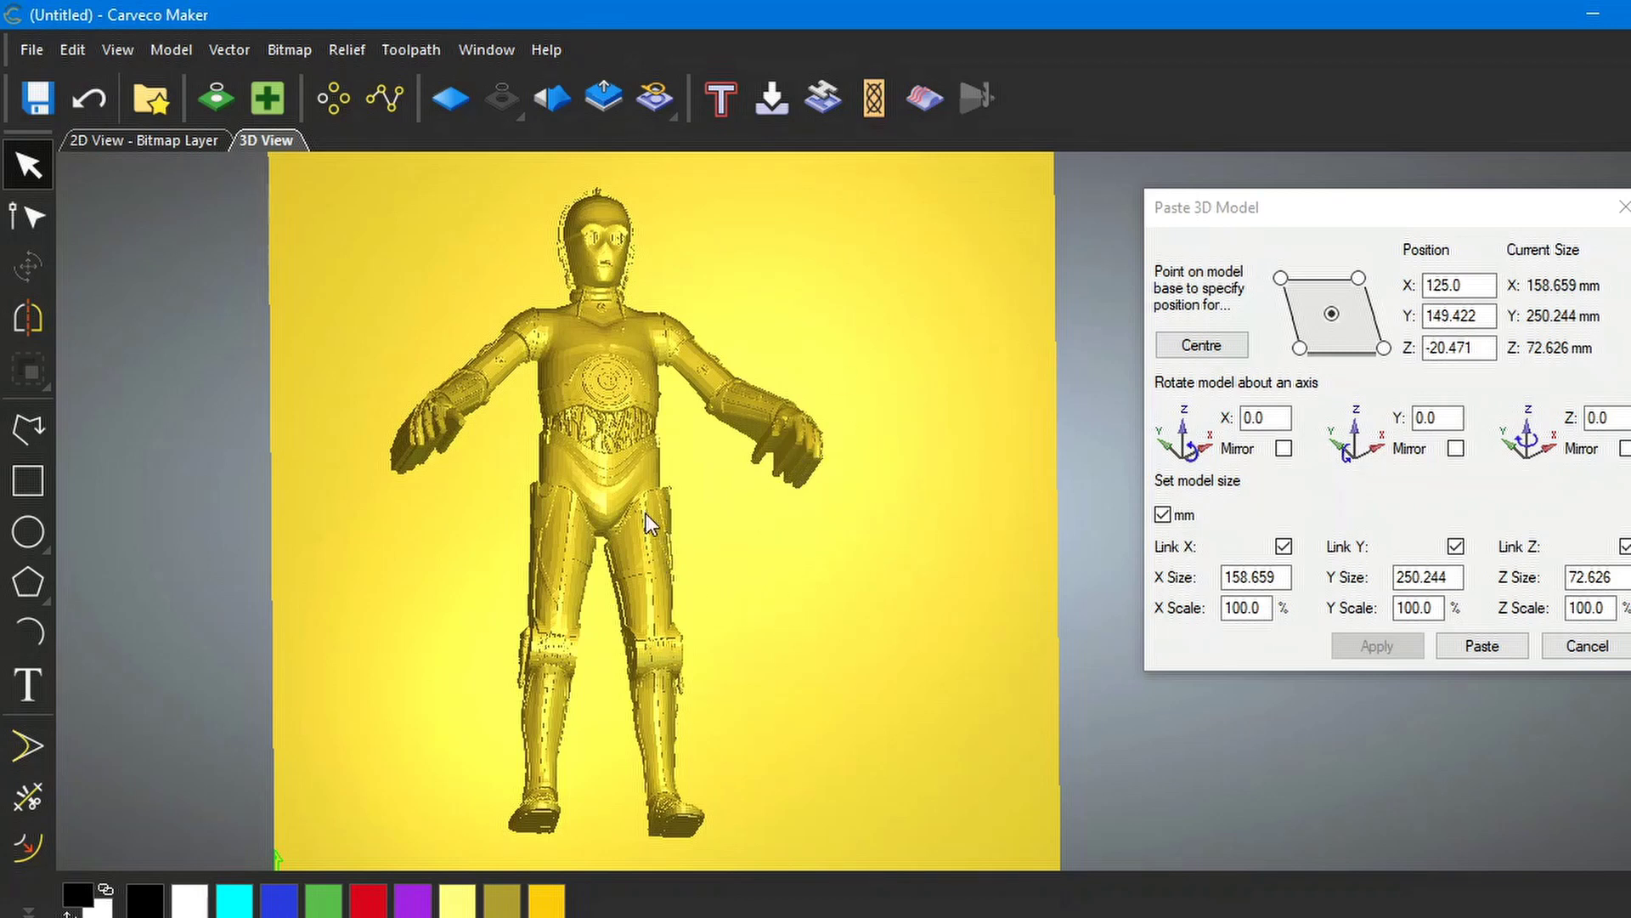
left_click_drag(738, 559, 651, 578)
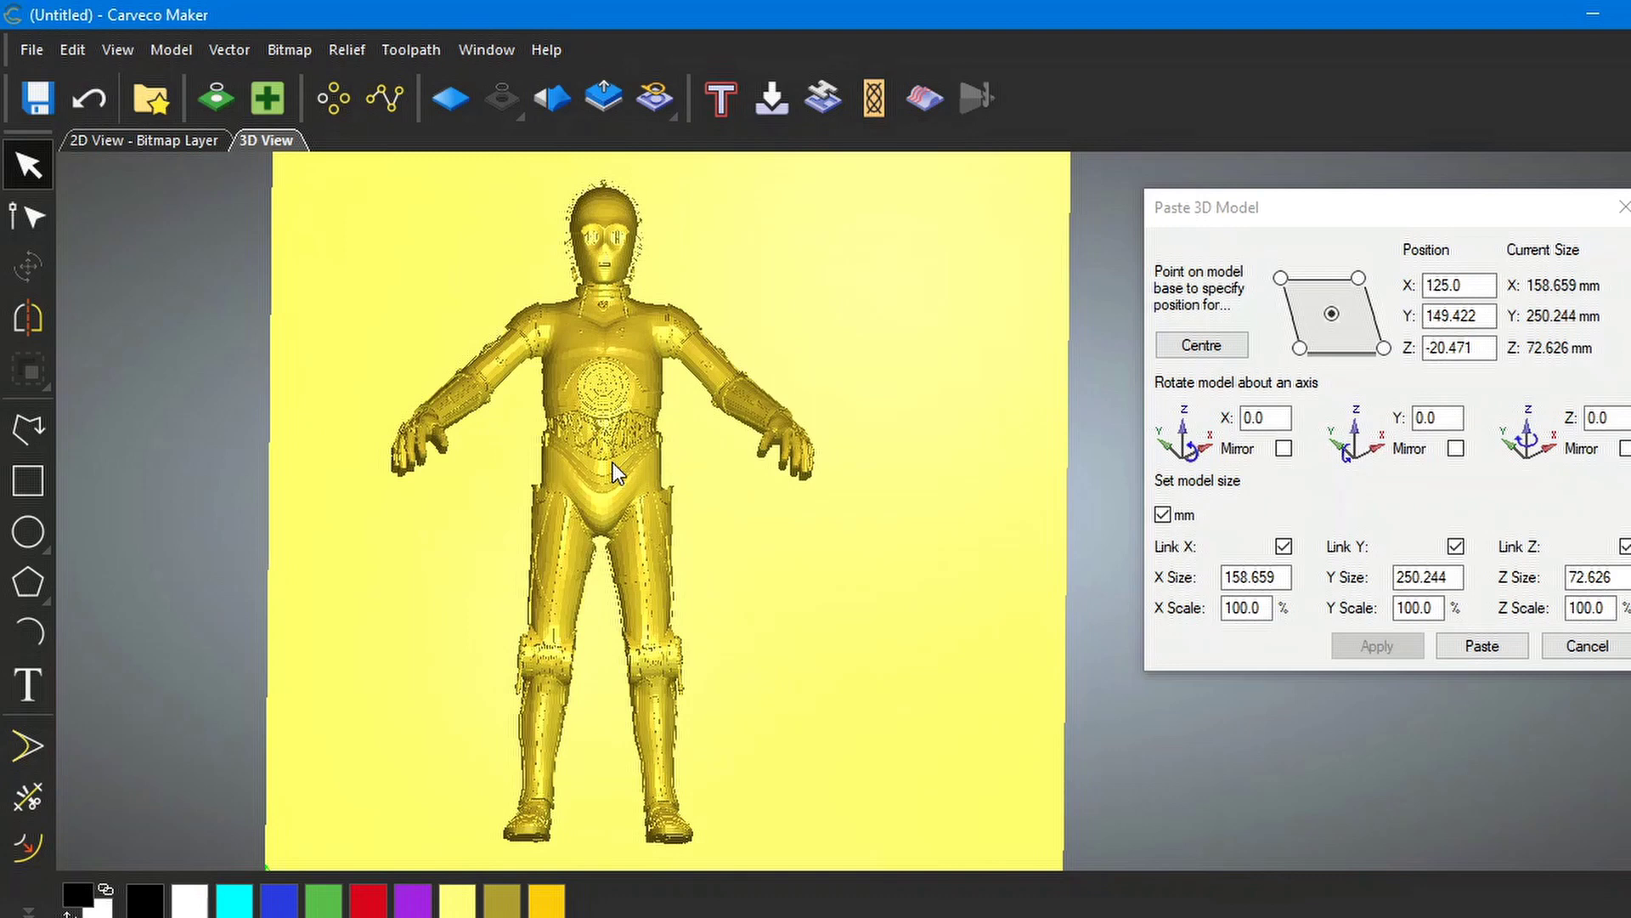
- Finish pasting the figure and import the R2D2 3D model into the relief
left_click(1624, 207)
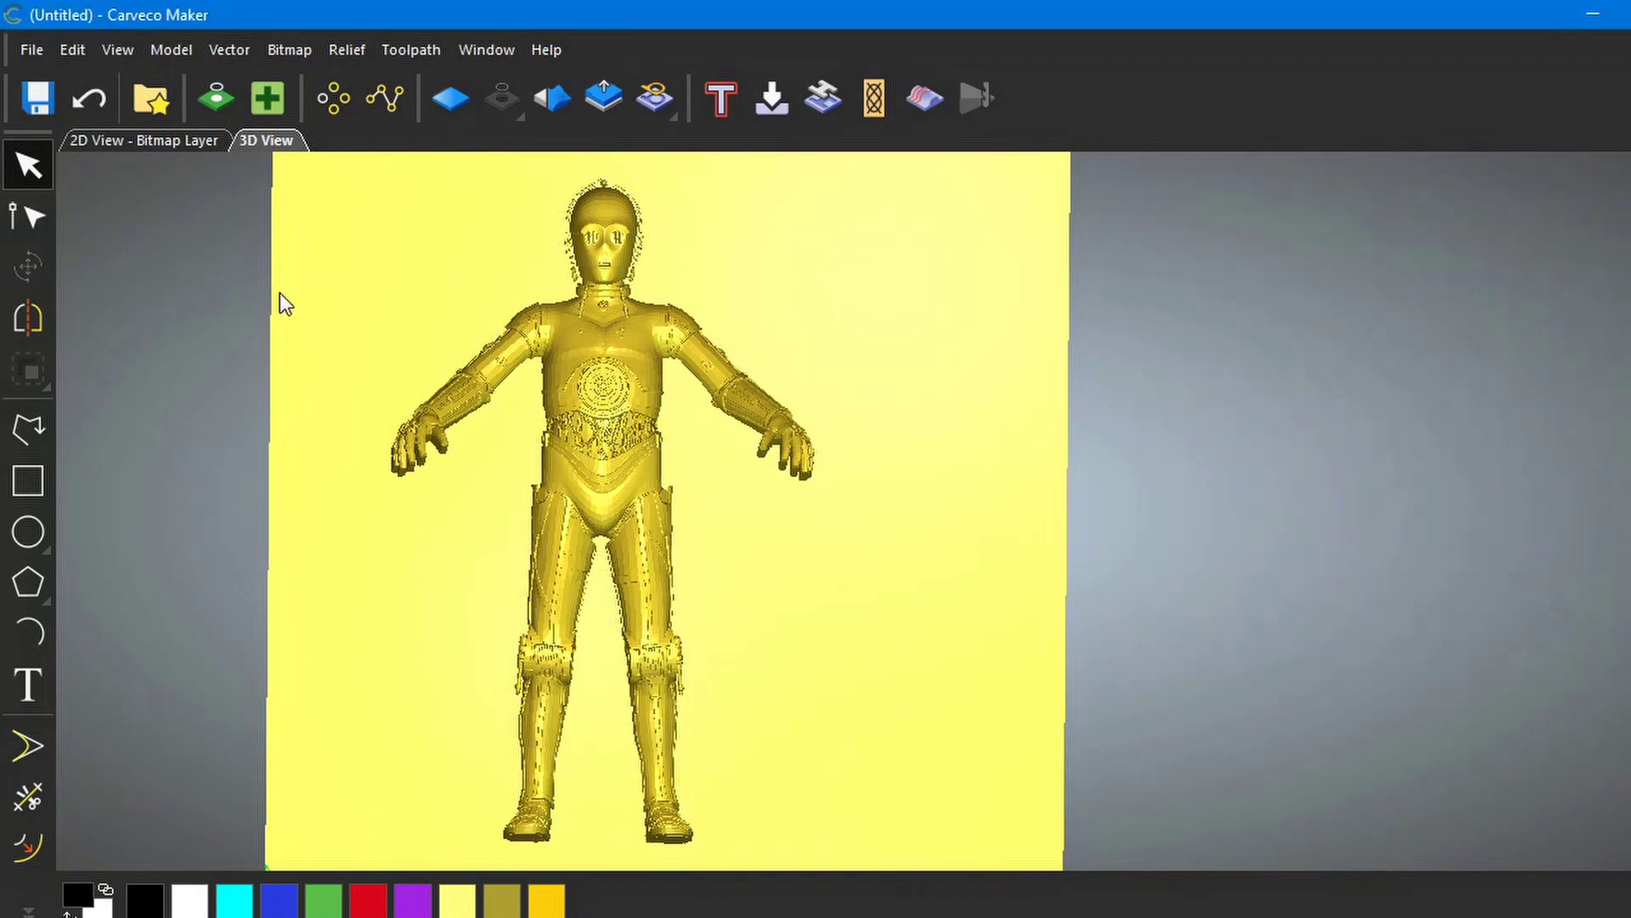
left_click(348, 49)
mouse_move(414, 88)
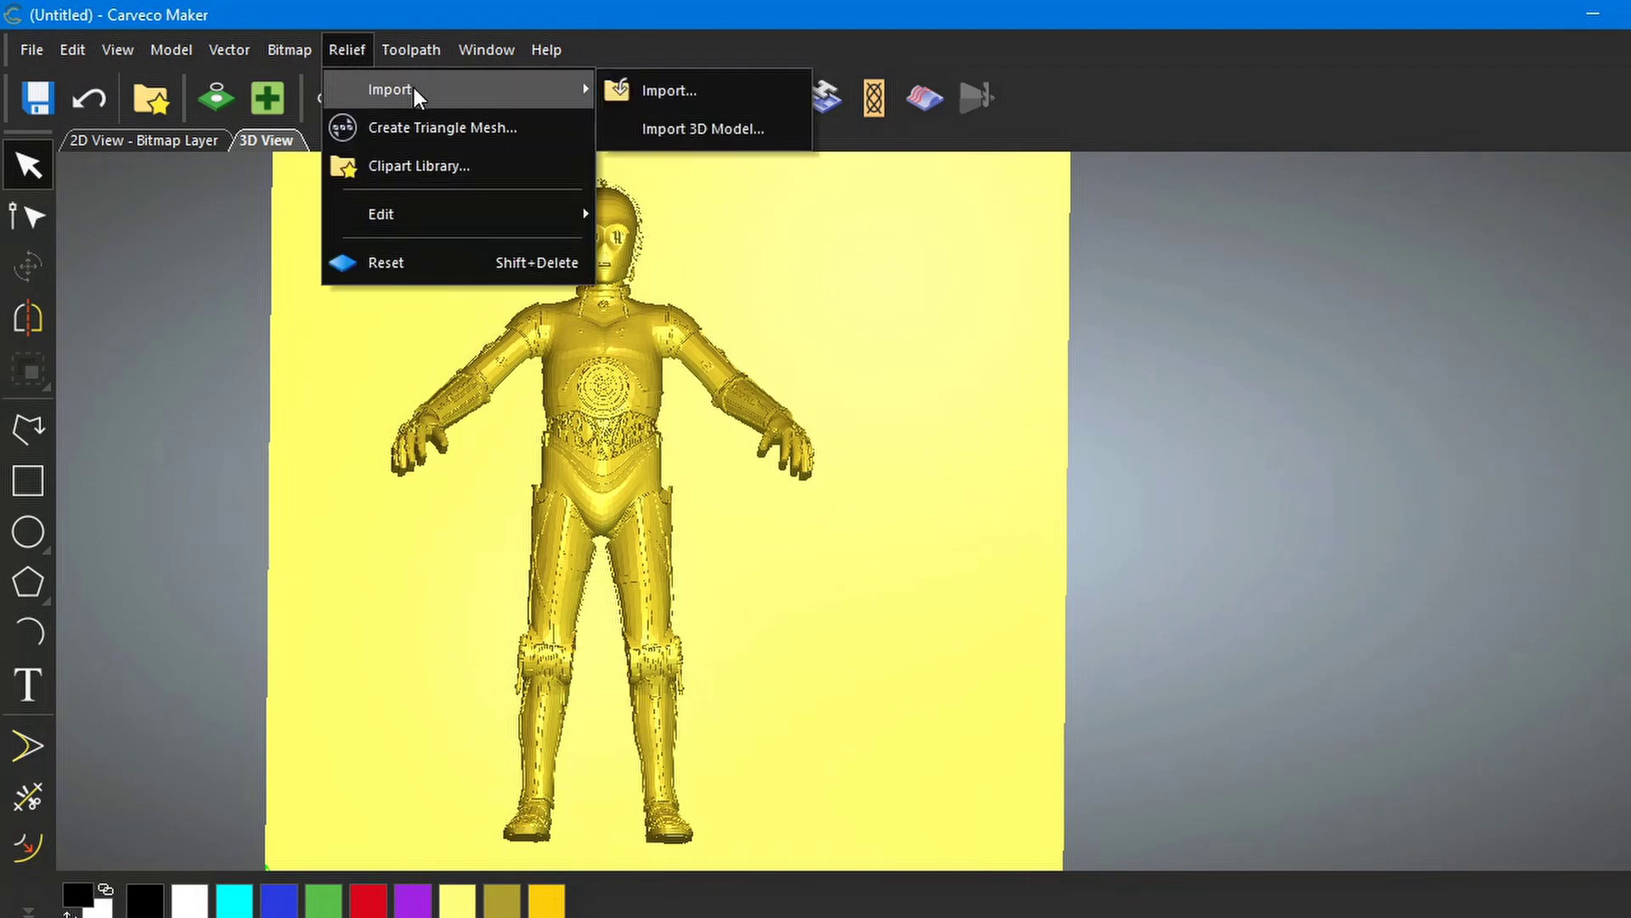
left_click(684, 132)
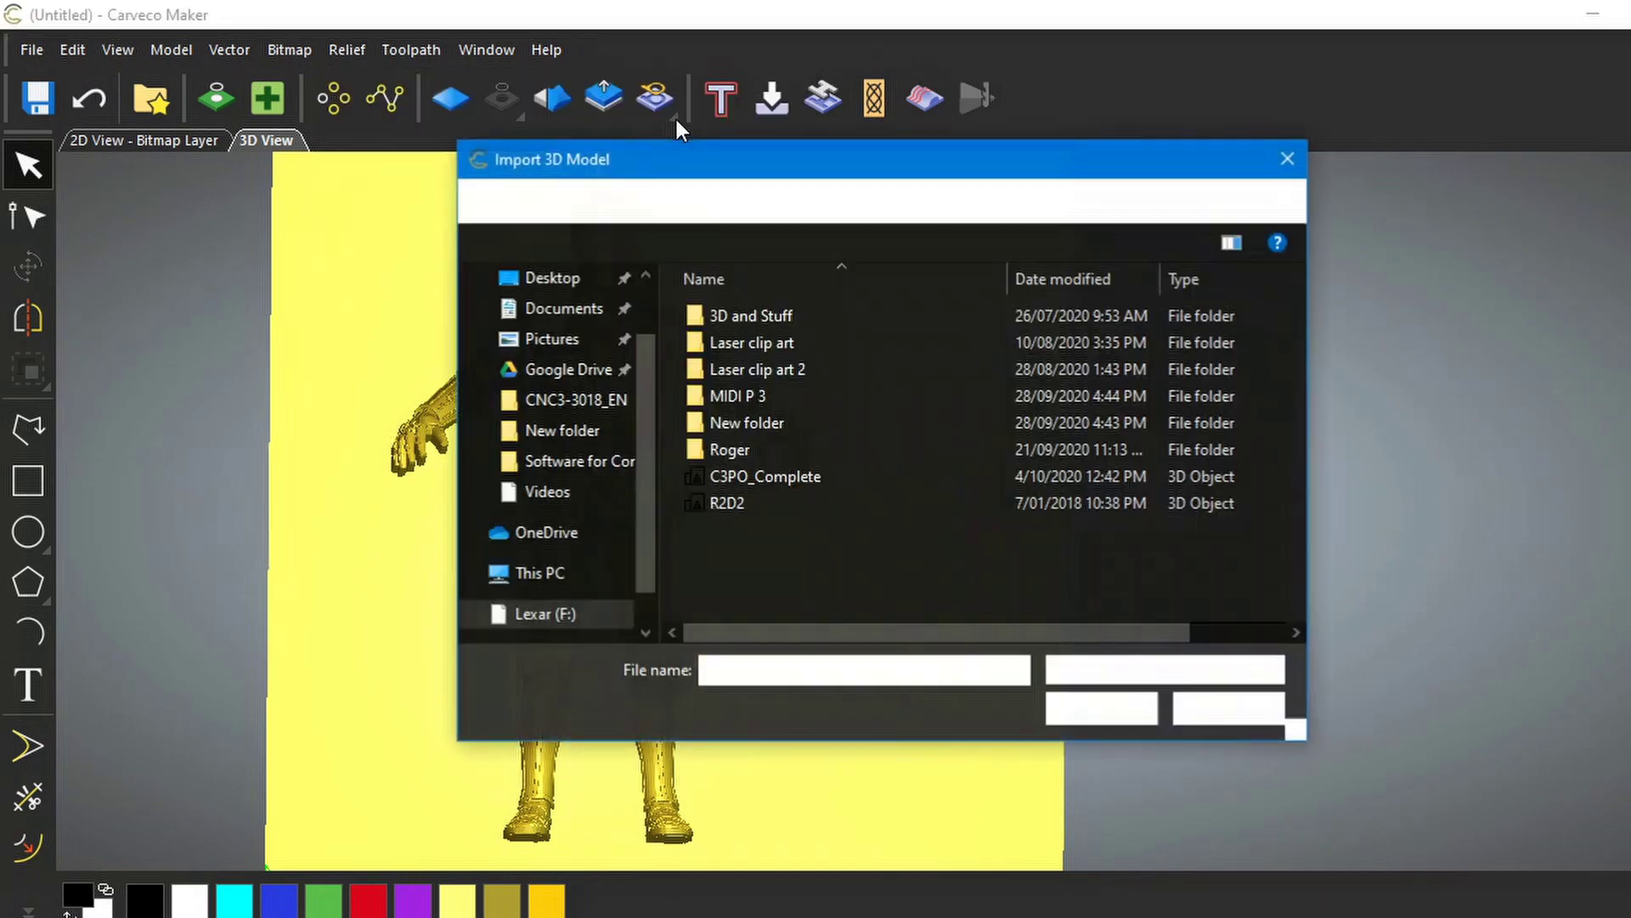
double_click(762, 503)
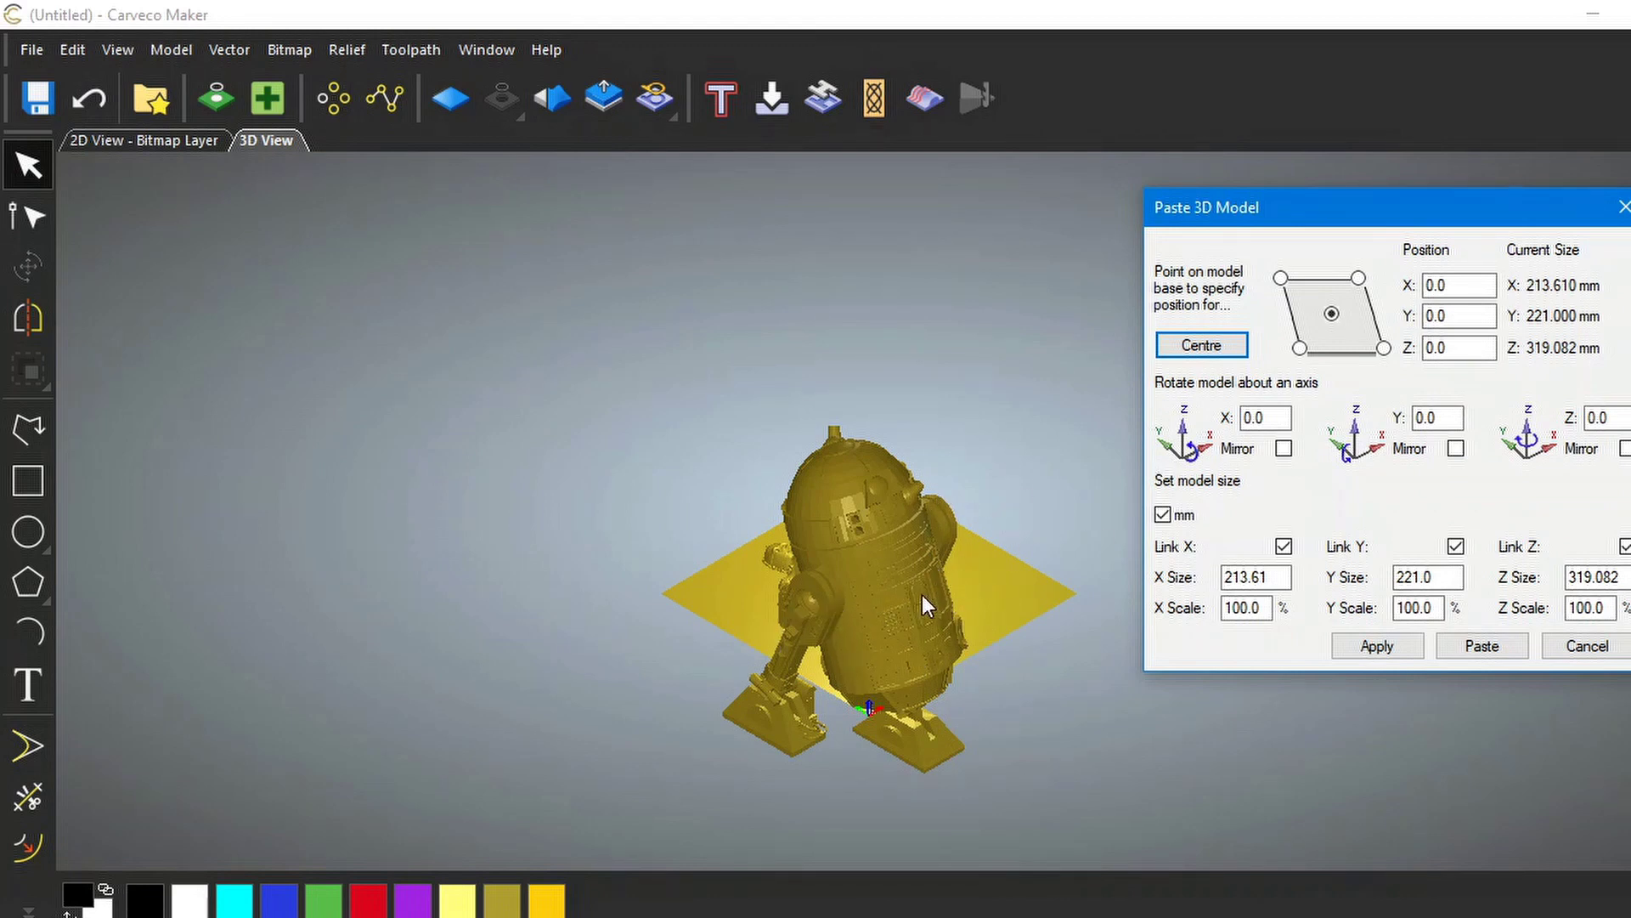
- Scale the R2D2 model proportionally to a Z size of 100 mm
scroll(921, 590, "up", 5)
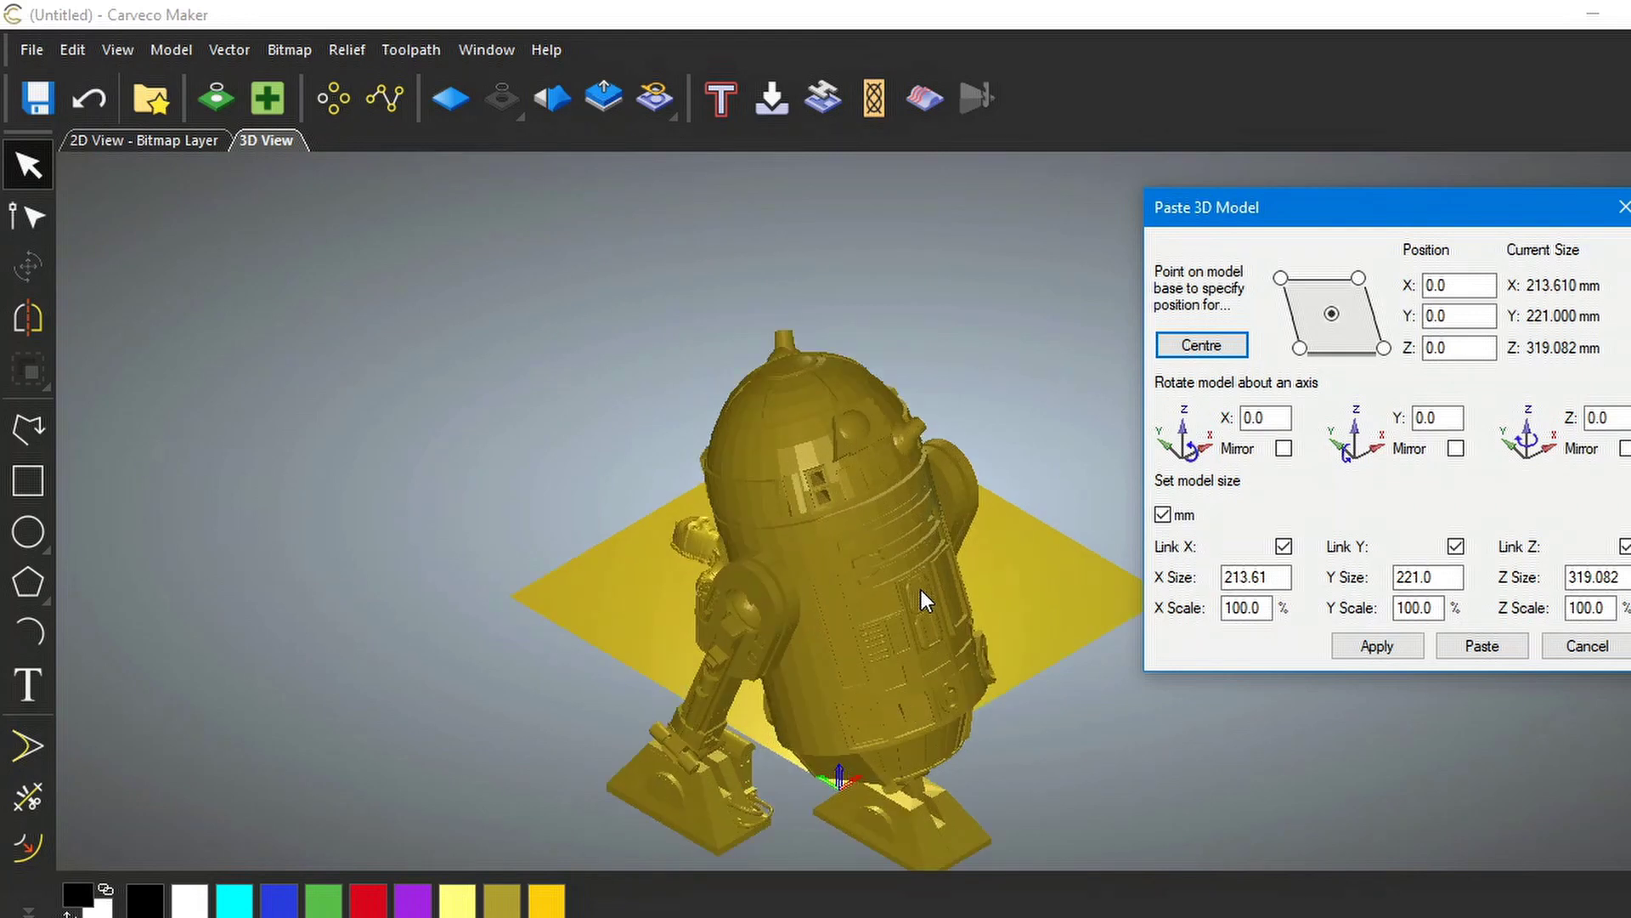
scroll(921, 590, "down", 3)
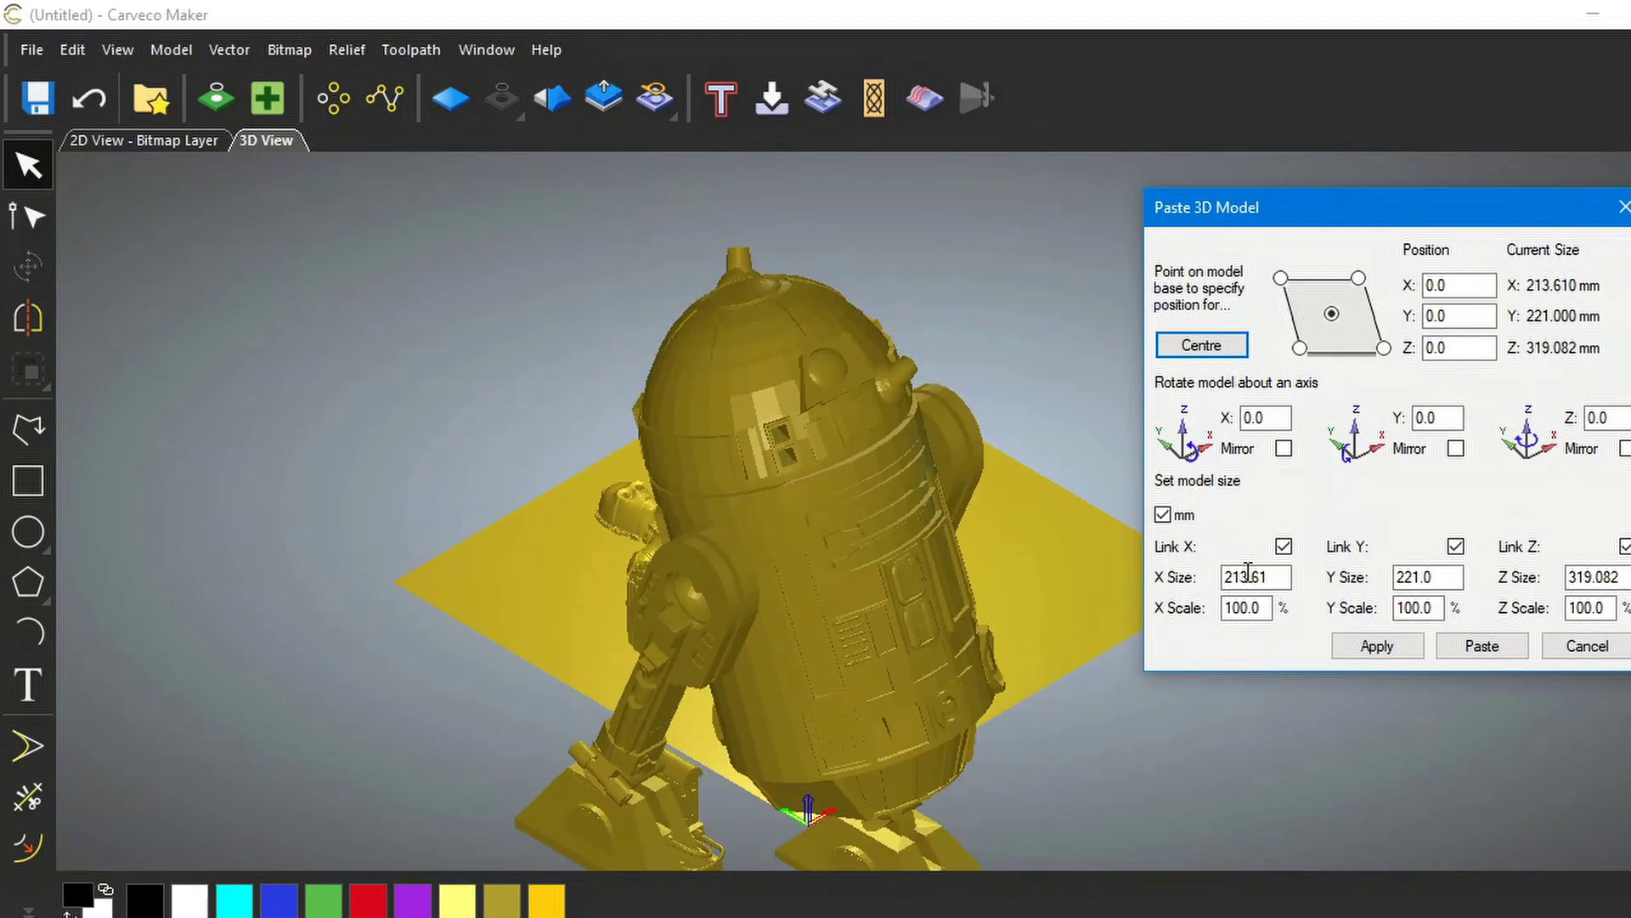
left_click(1578, 577)
left_click_drag(1626, 578, 1566, 578)
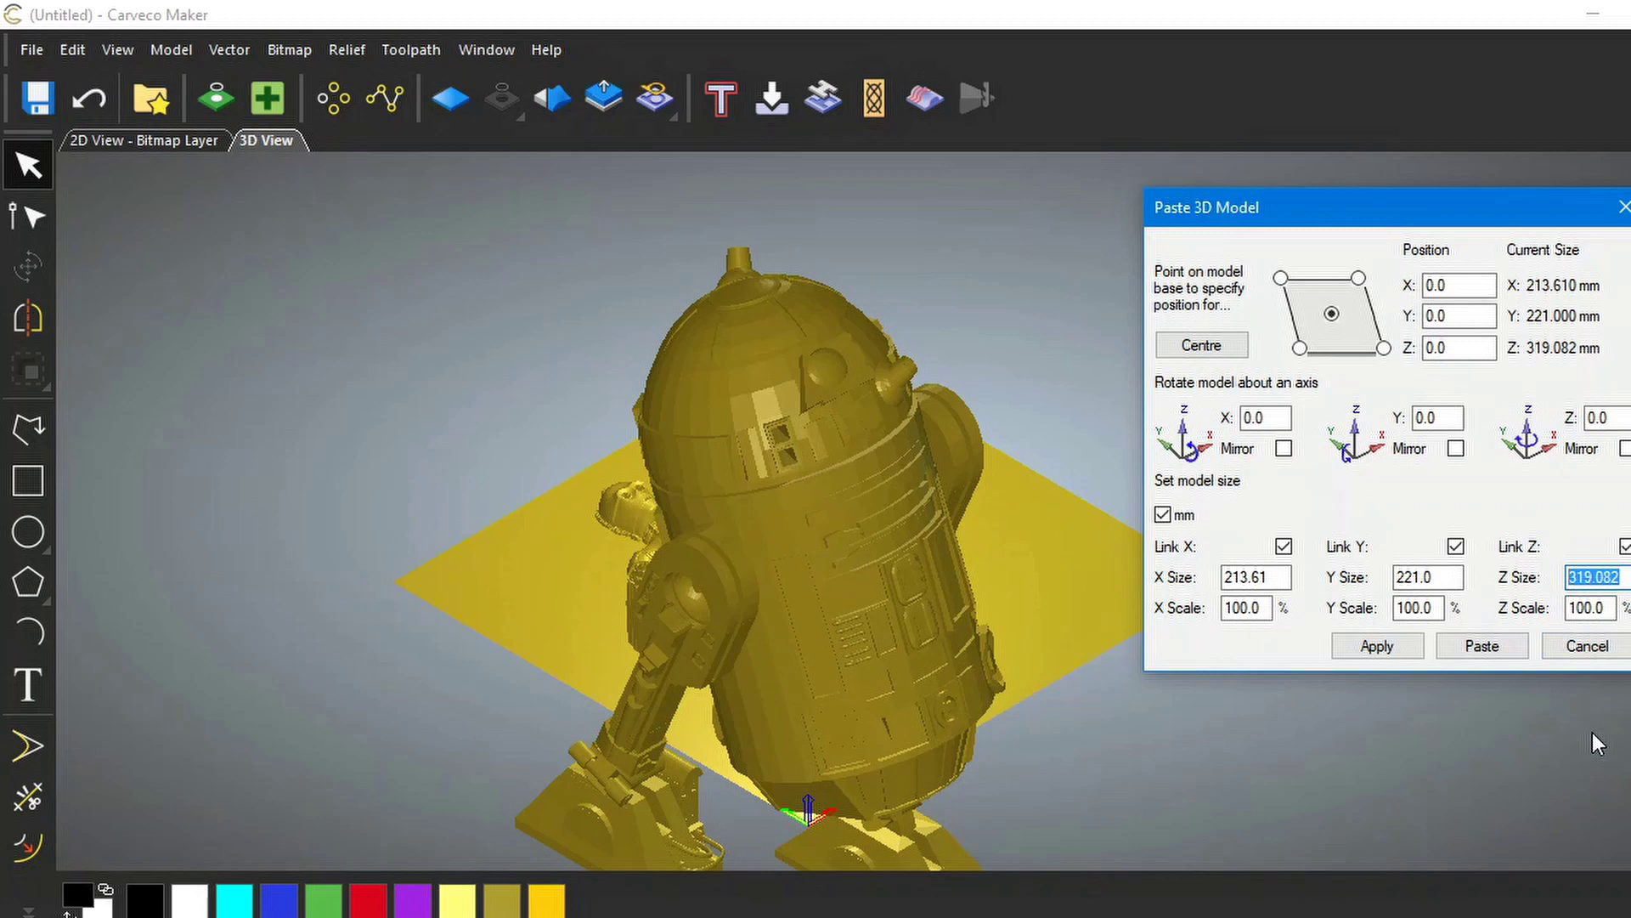
type("100")
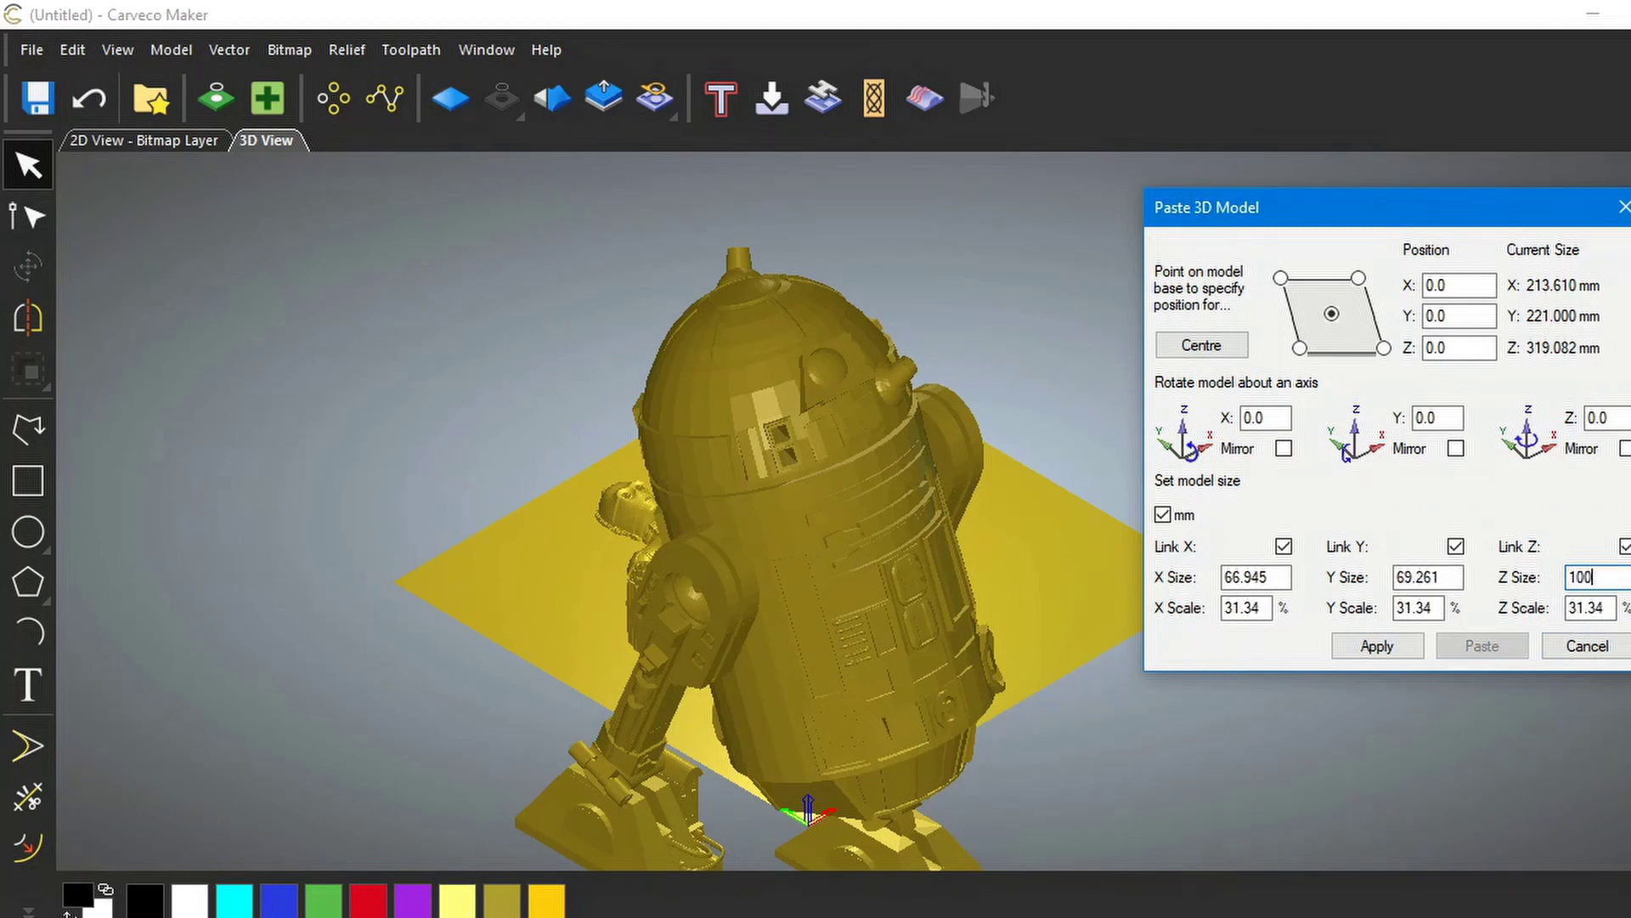
left_click(1376, 644)
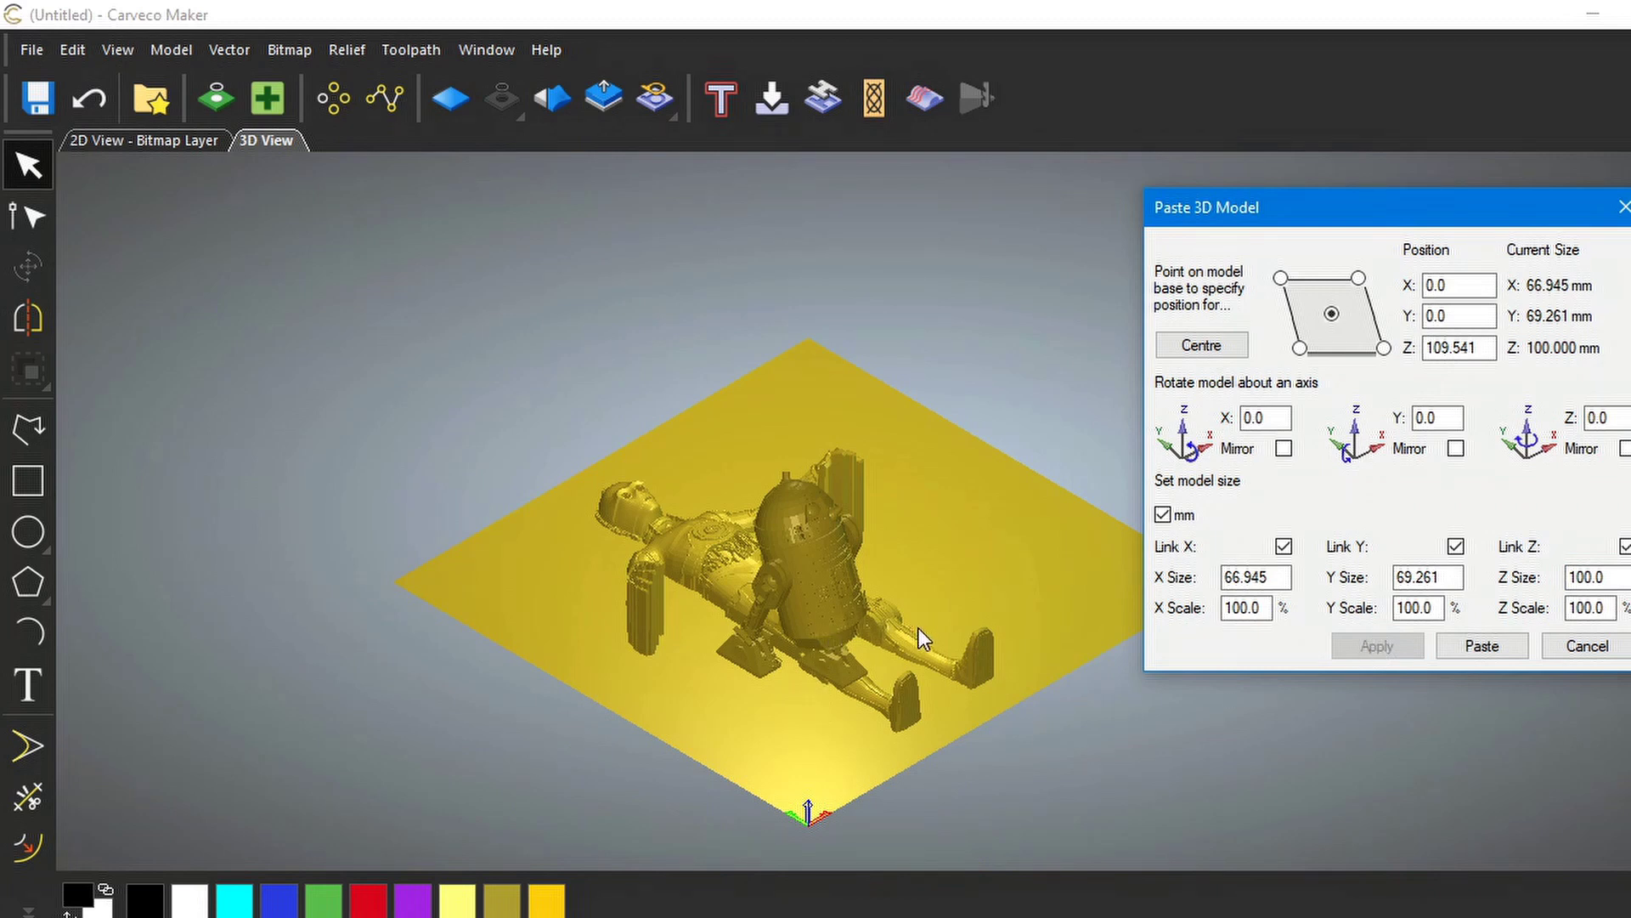
- Centre the R2D2 model on the model base
left_click(935, 562)
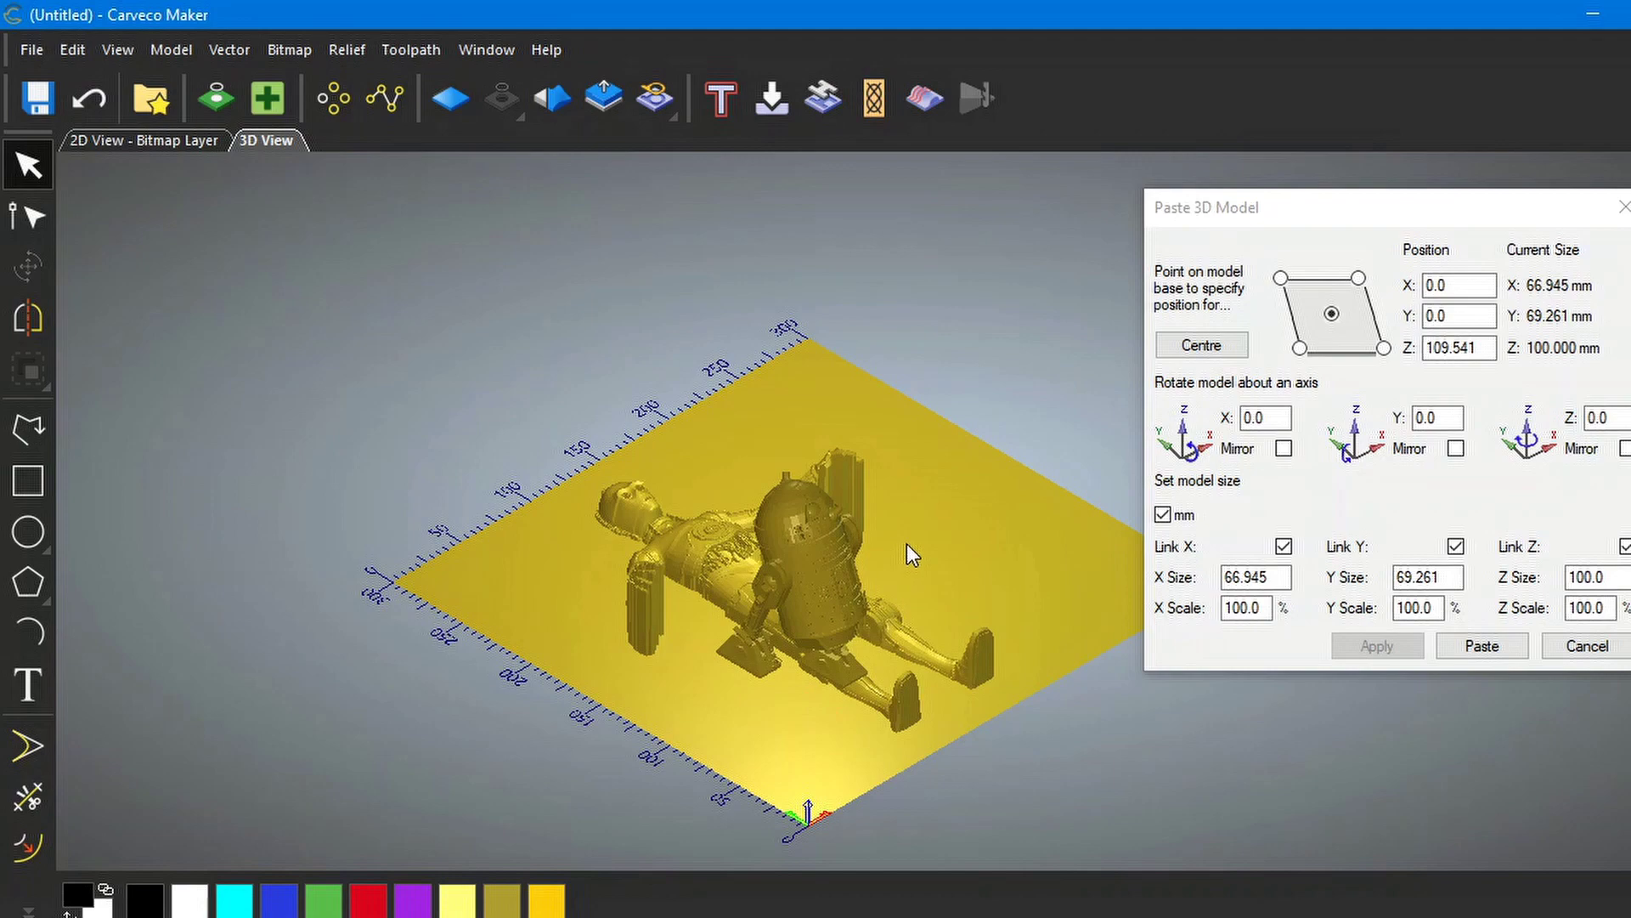
left_click_drag(904, 562, 950, 564)
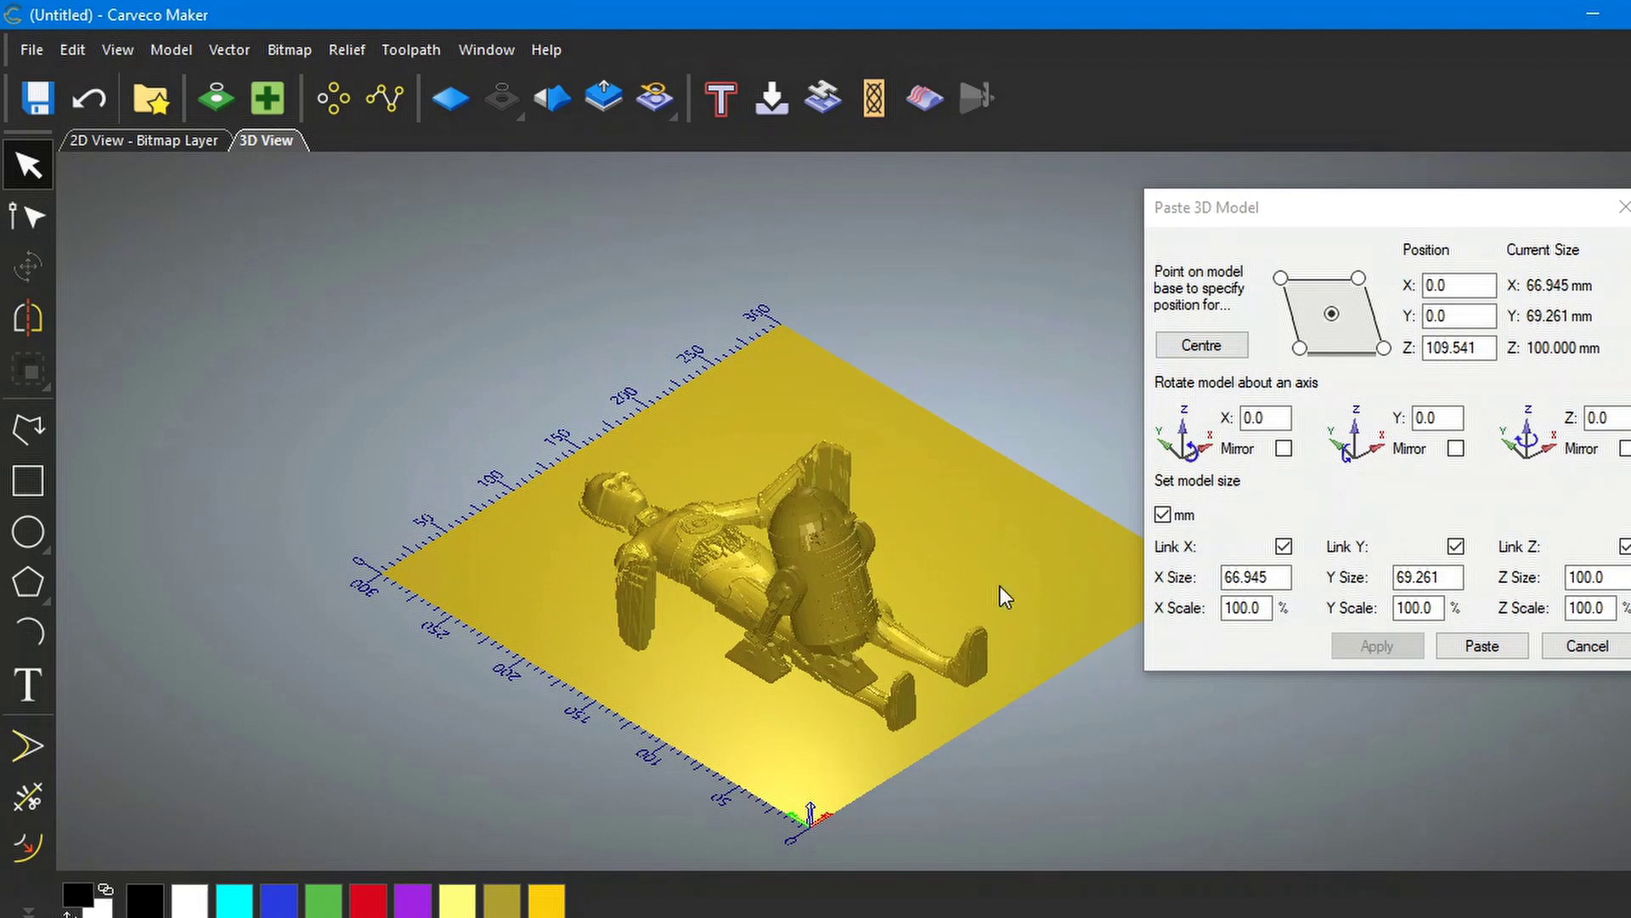
left_click(1206, 347)
left_click_drag(834, 554, 809, 511)
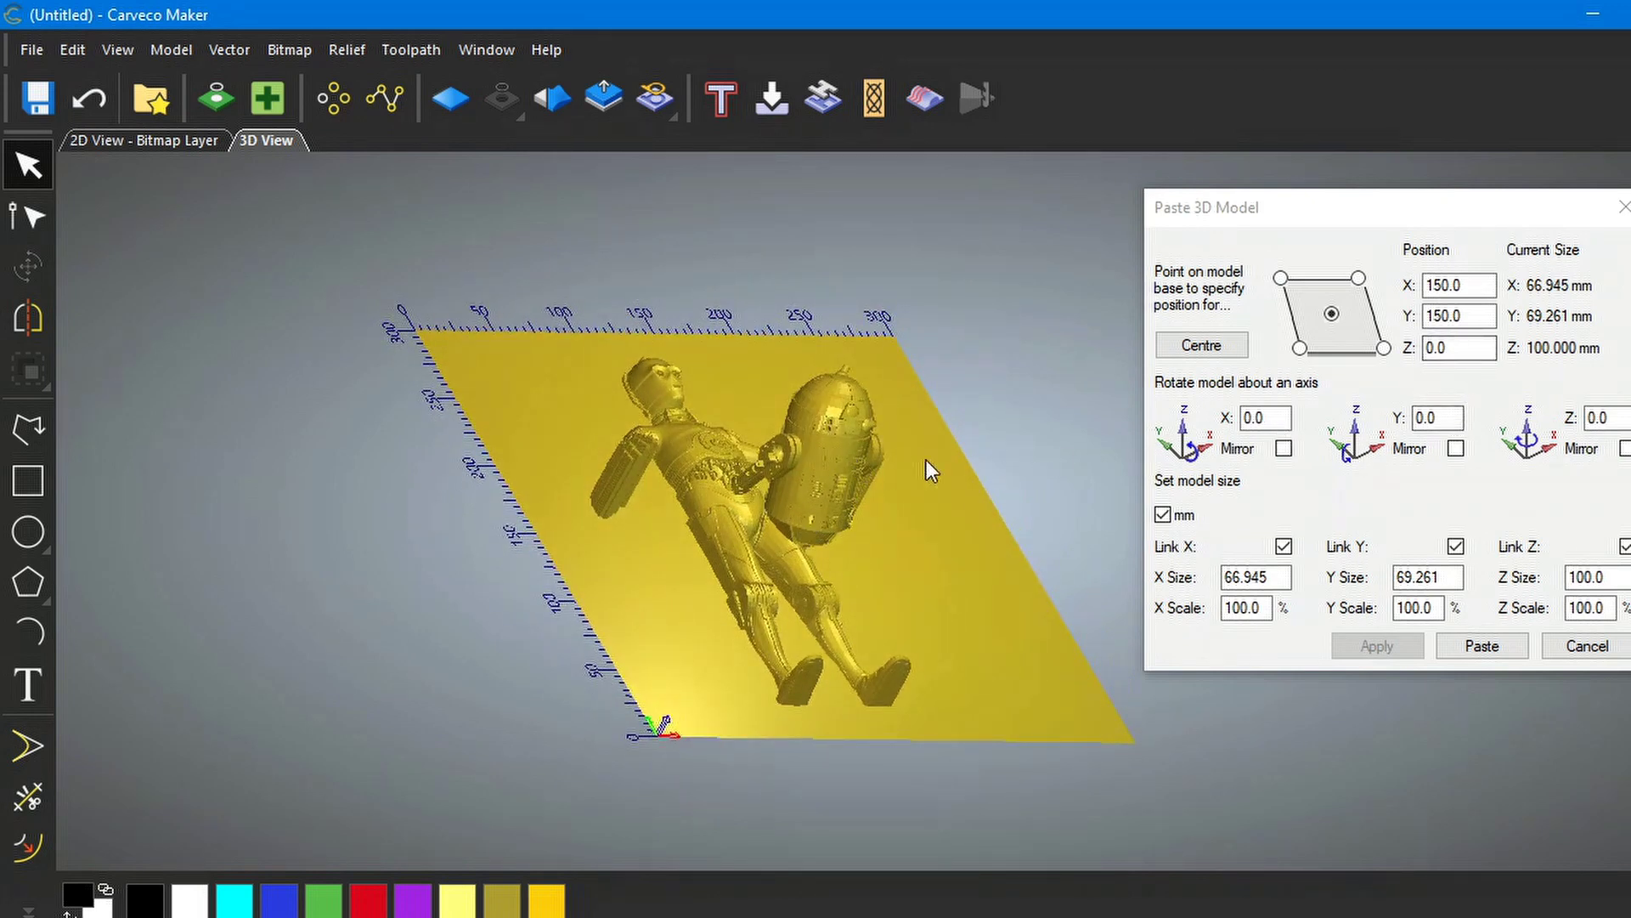
- Move the R2D2 model to an X position of 180 and apply the change
left_click(1471, 288)
left_click_drag(1471, 287, 1424, 293)
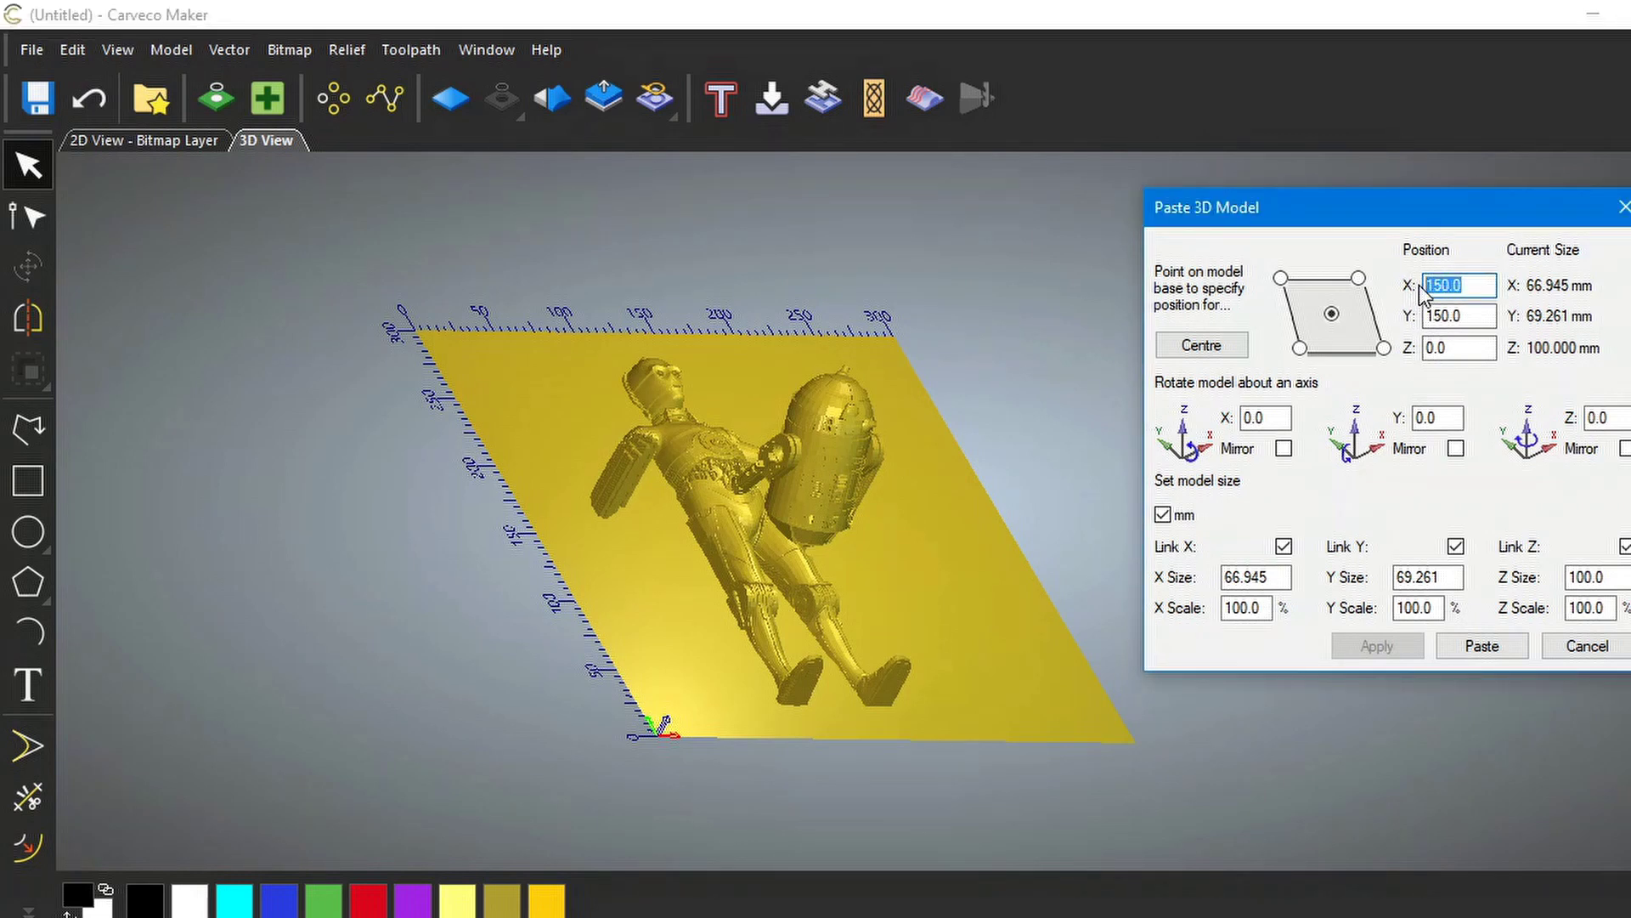
type("180")
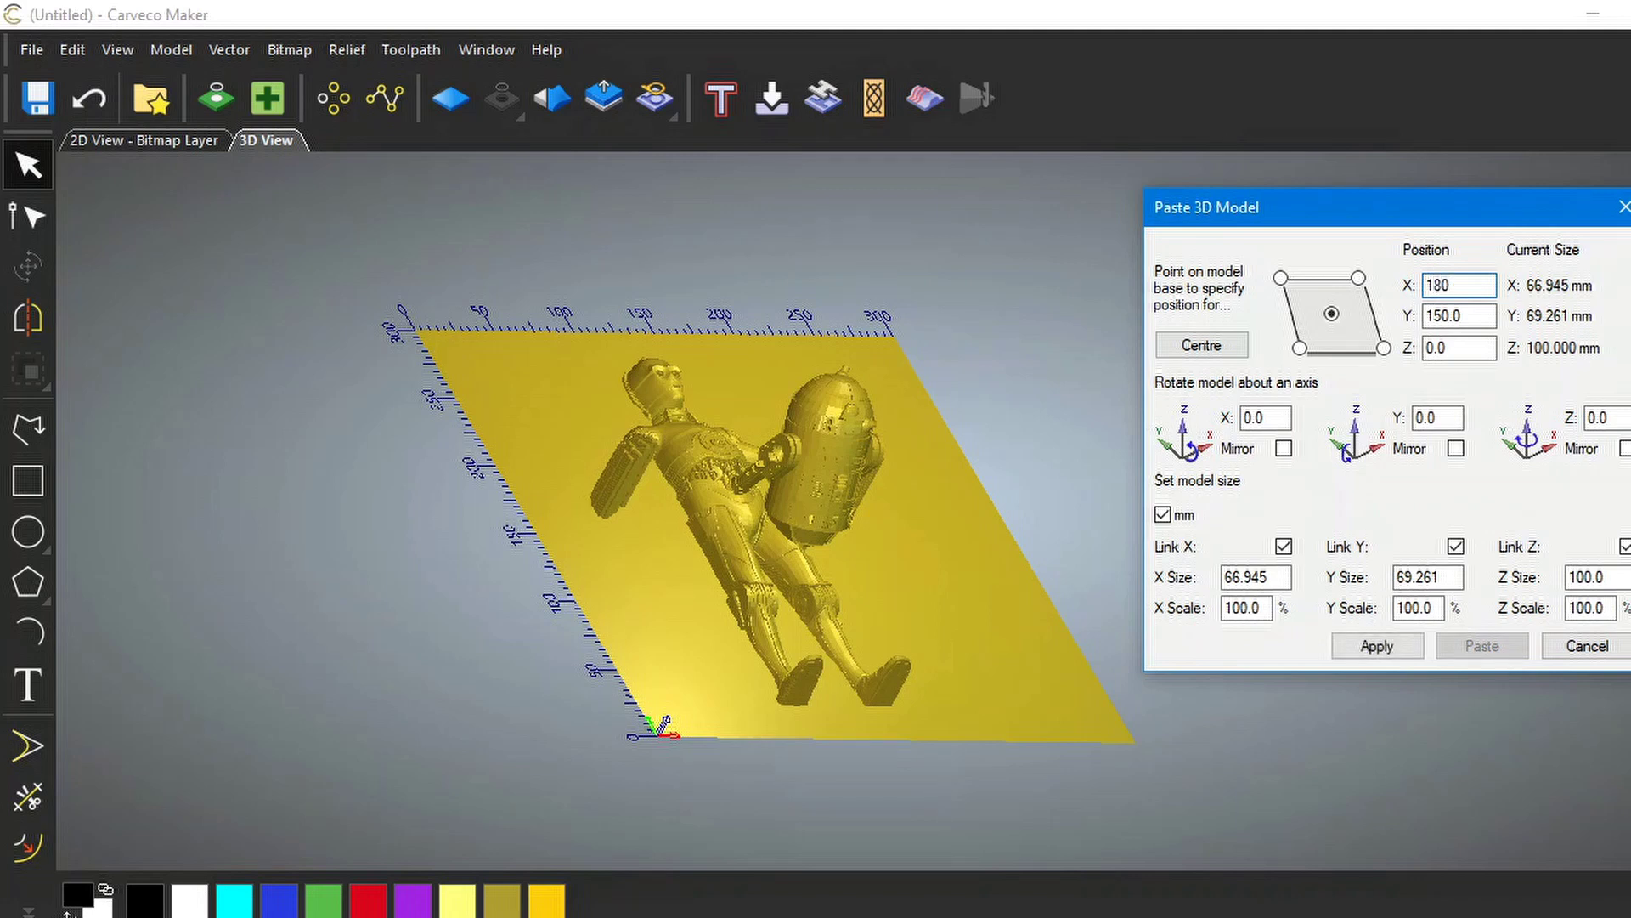
left_click(1382, 648)
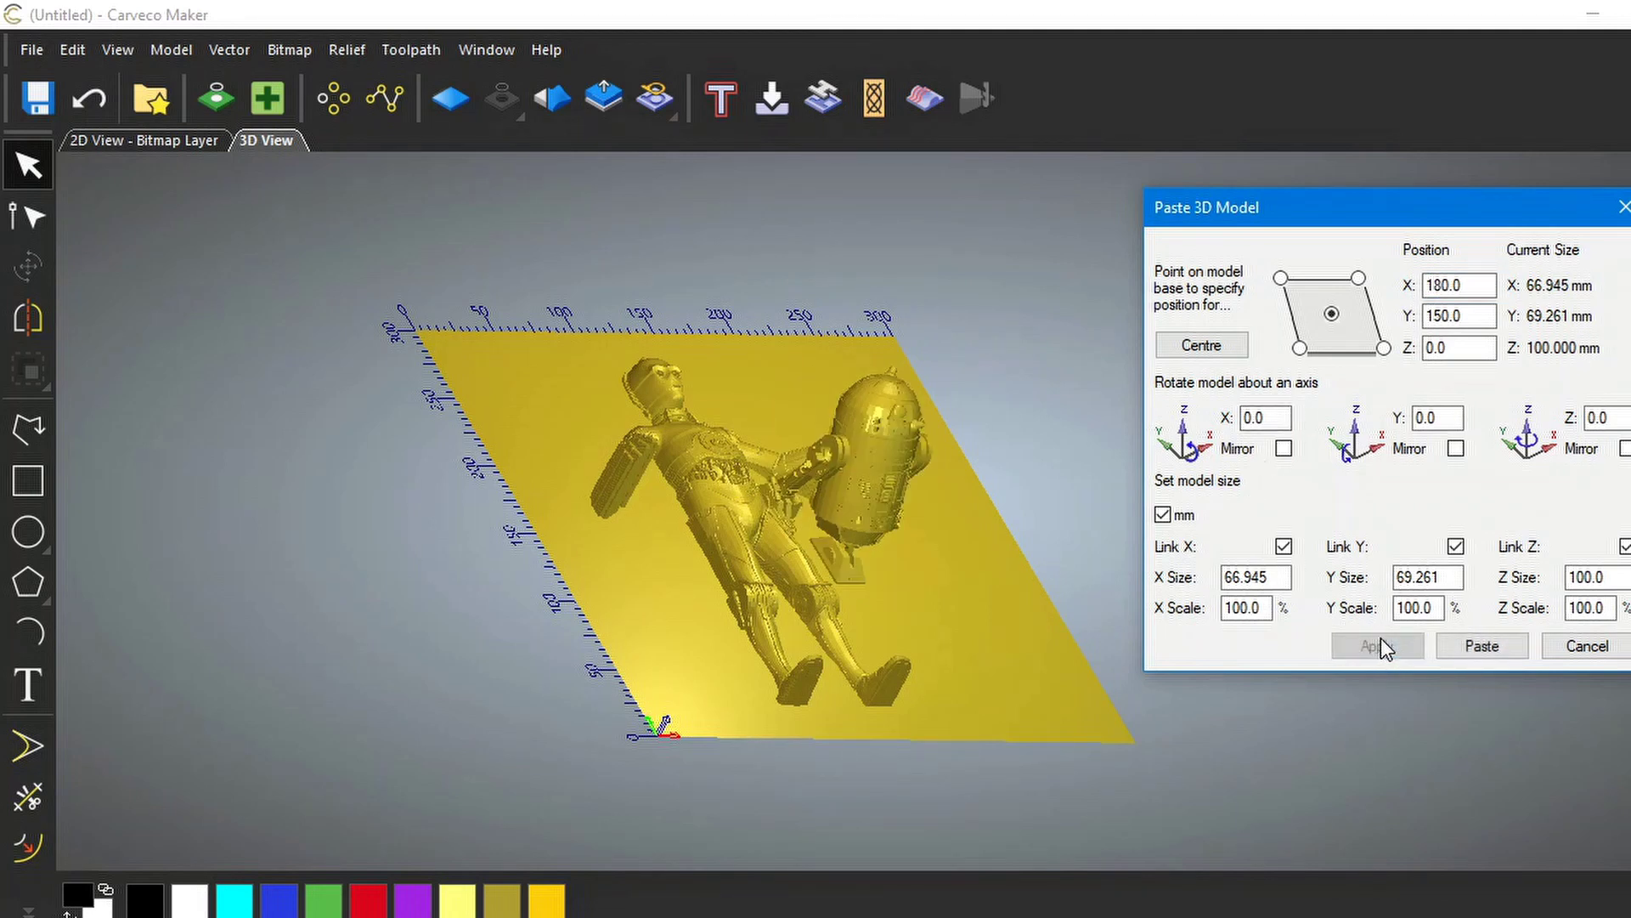
- Shift the R2D2 model farther from the C3PO figure by setting its X position to 200
double_click(1465, 286)
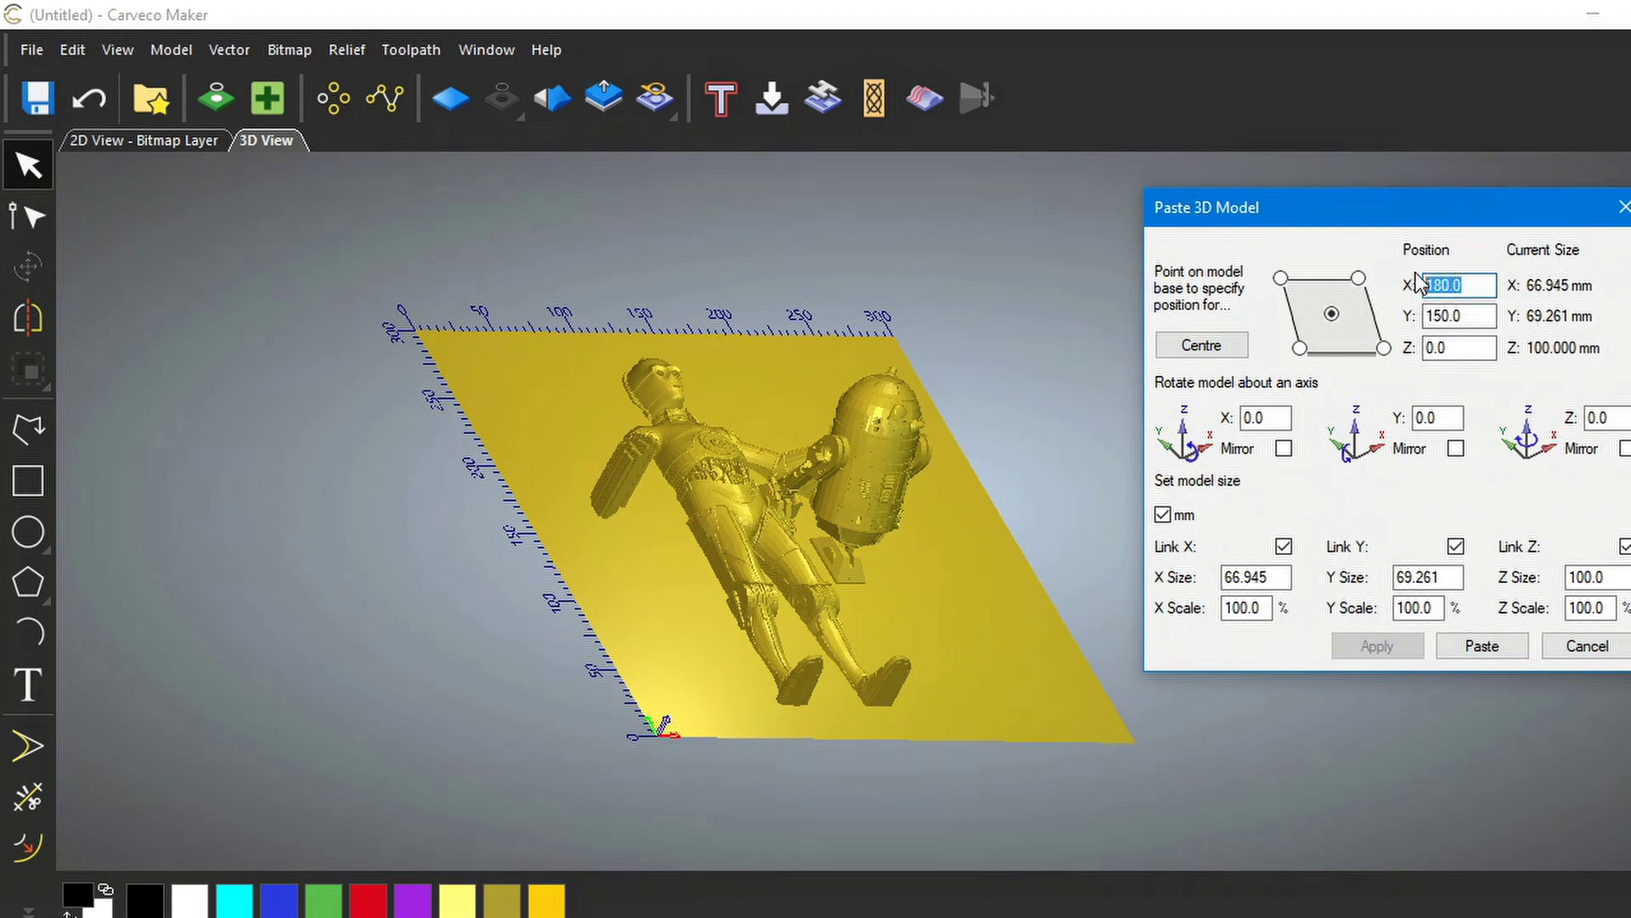
type("200")
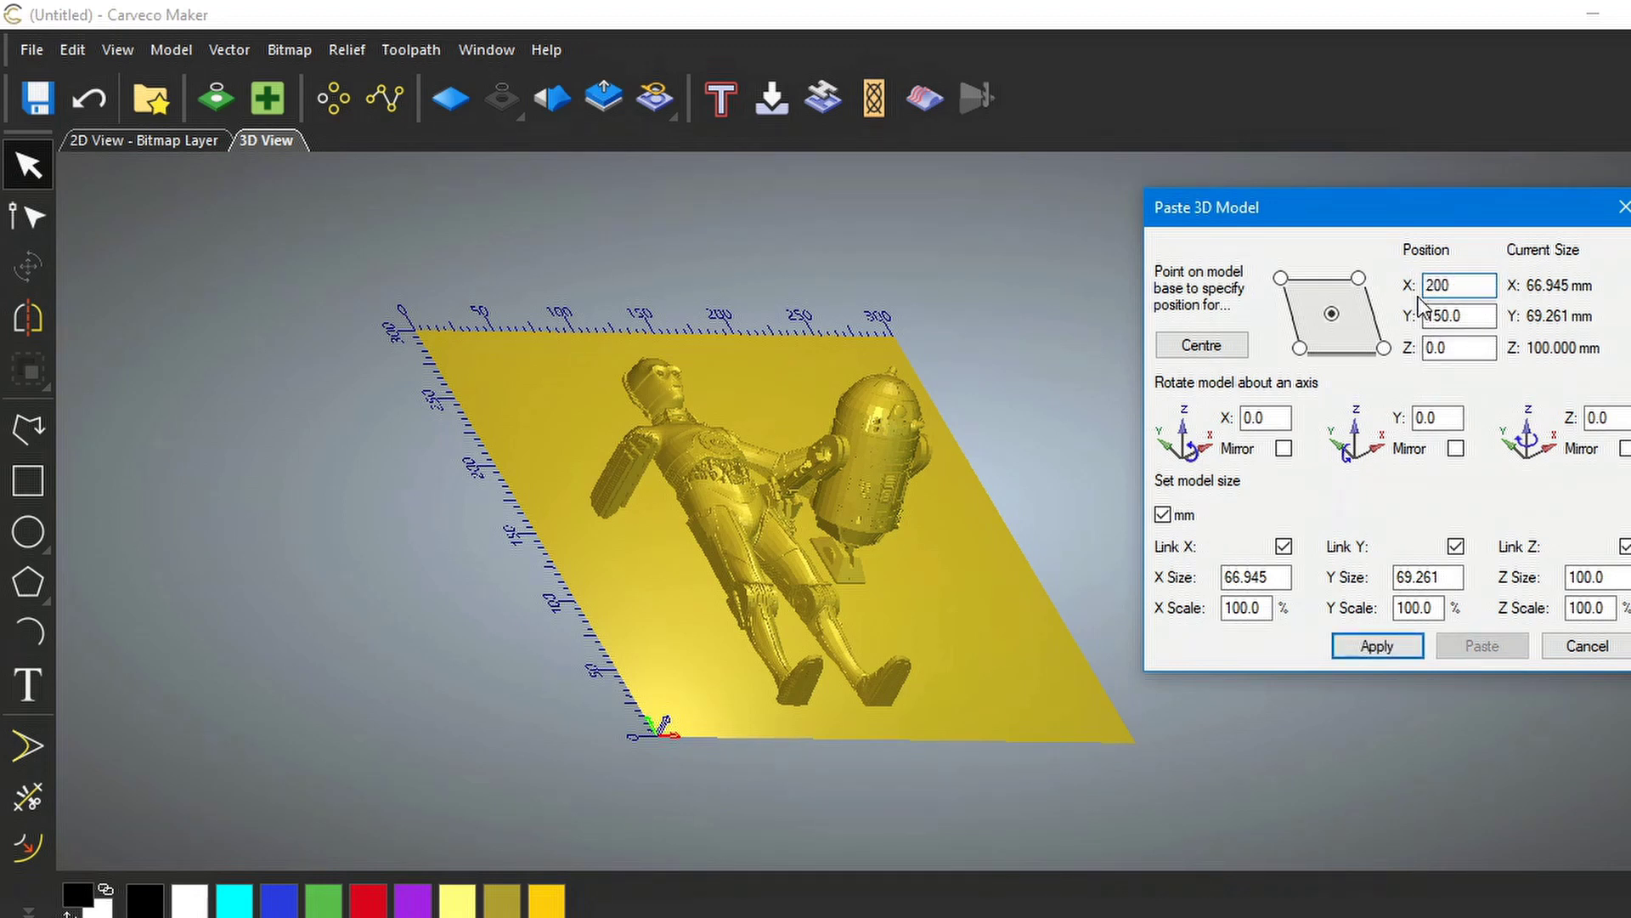
left_click(1374, 645)
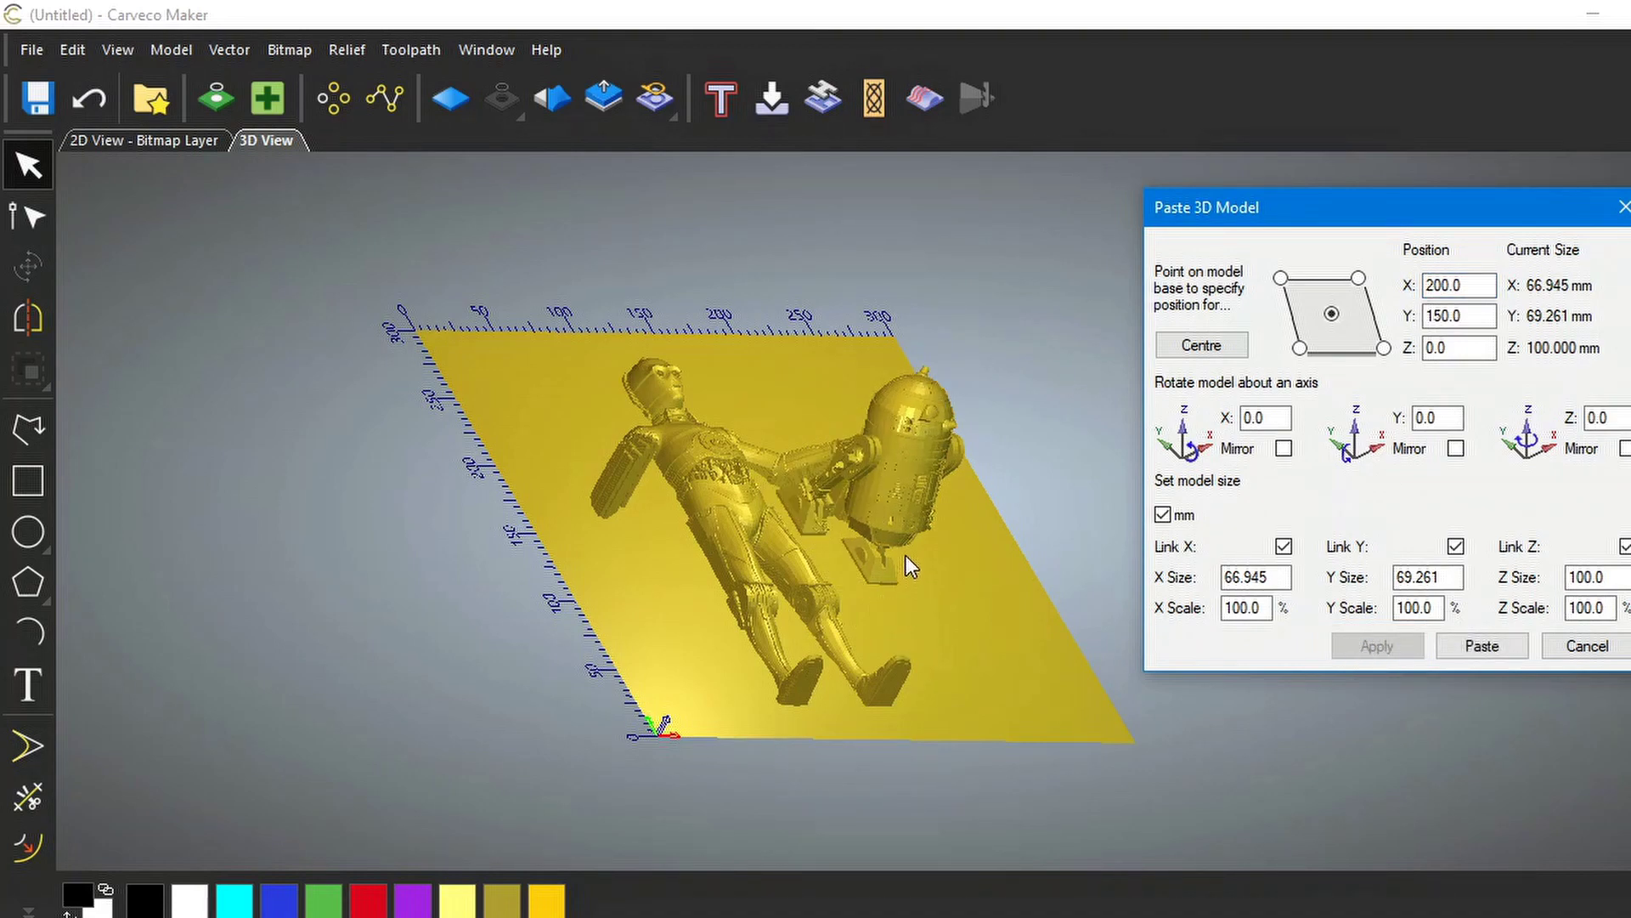
- Rotate the R2D2 model 90 degrees about the X axis so it lies on its back
left_click_drag(906, 554, 682, 633)
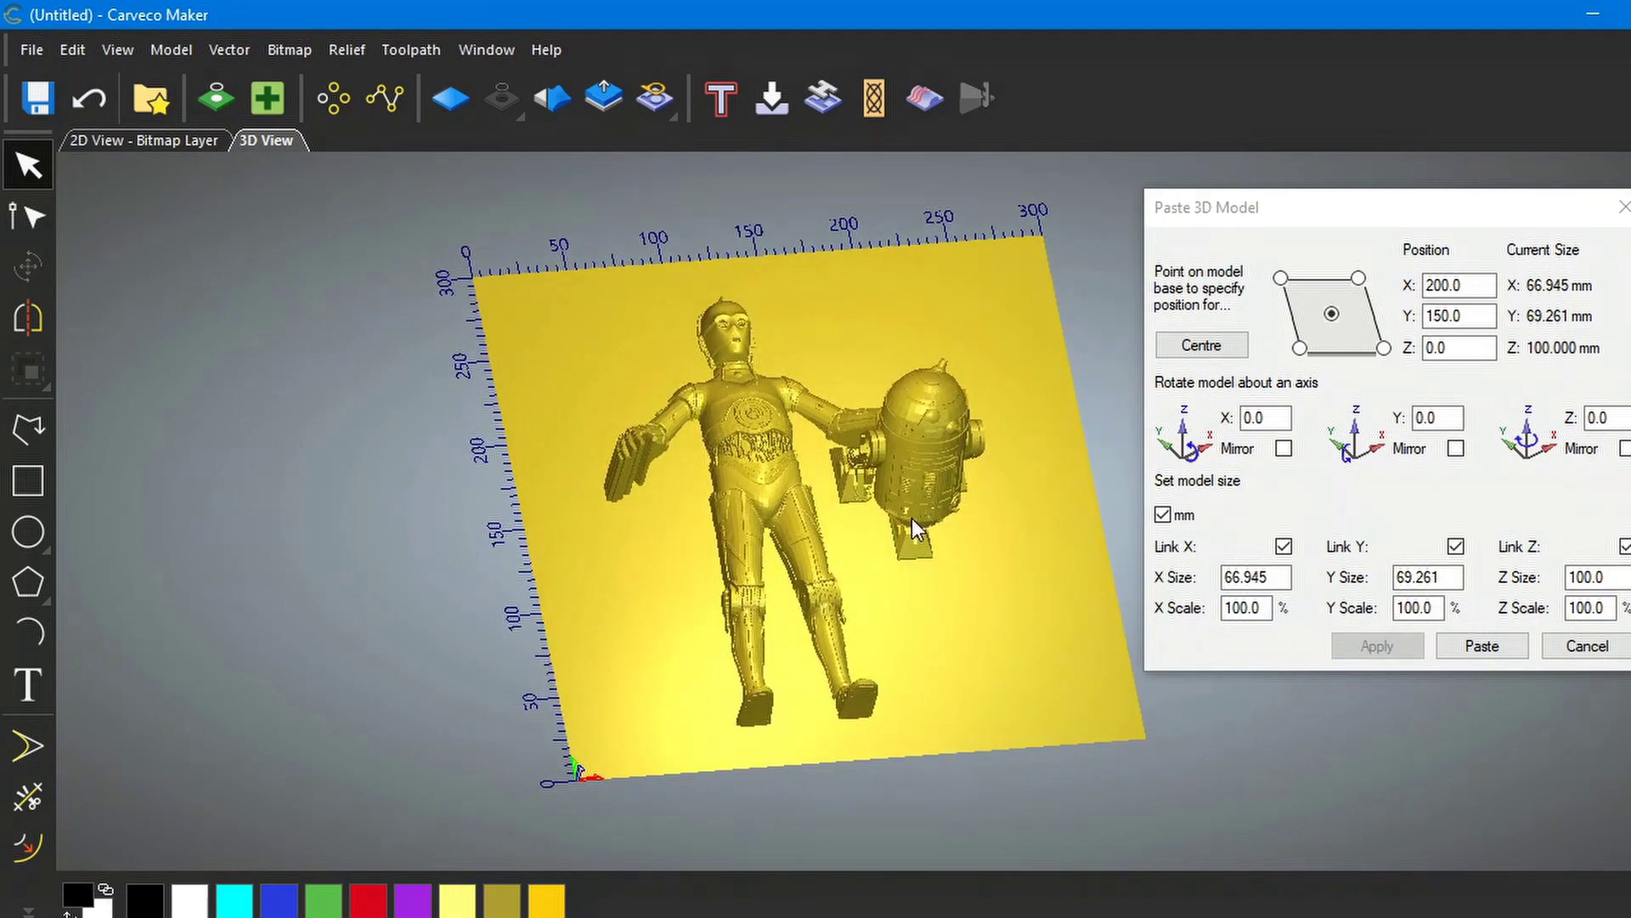
left_click_drag(911, 519, 968, 629)
double_click(1274, 417)
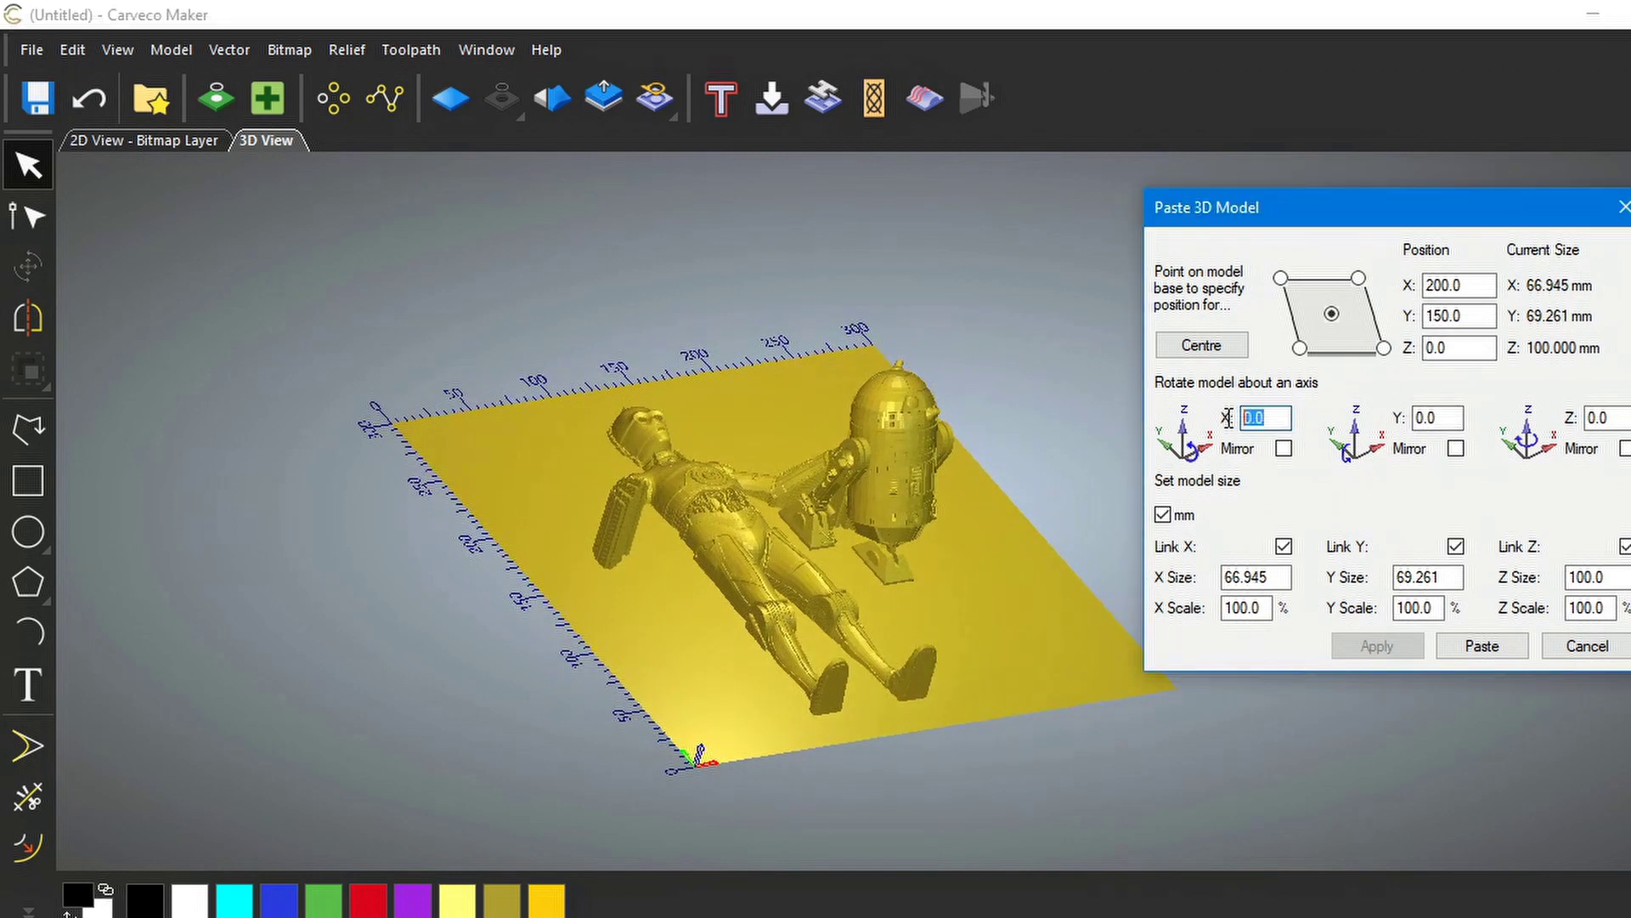
type("90")
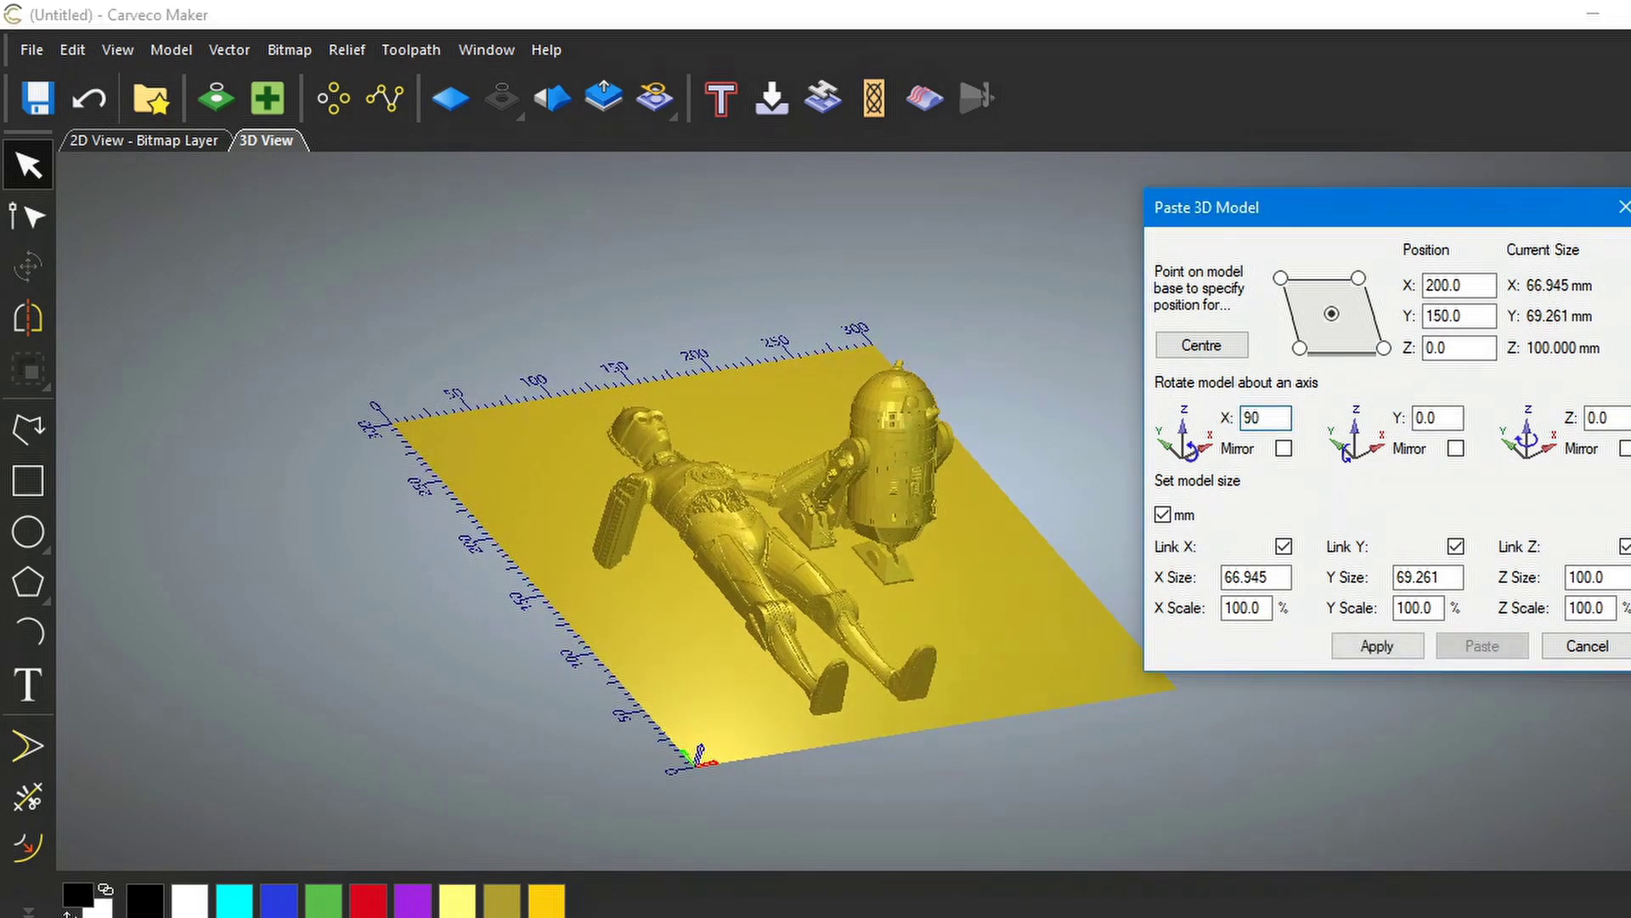
left_click(1380, 646)
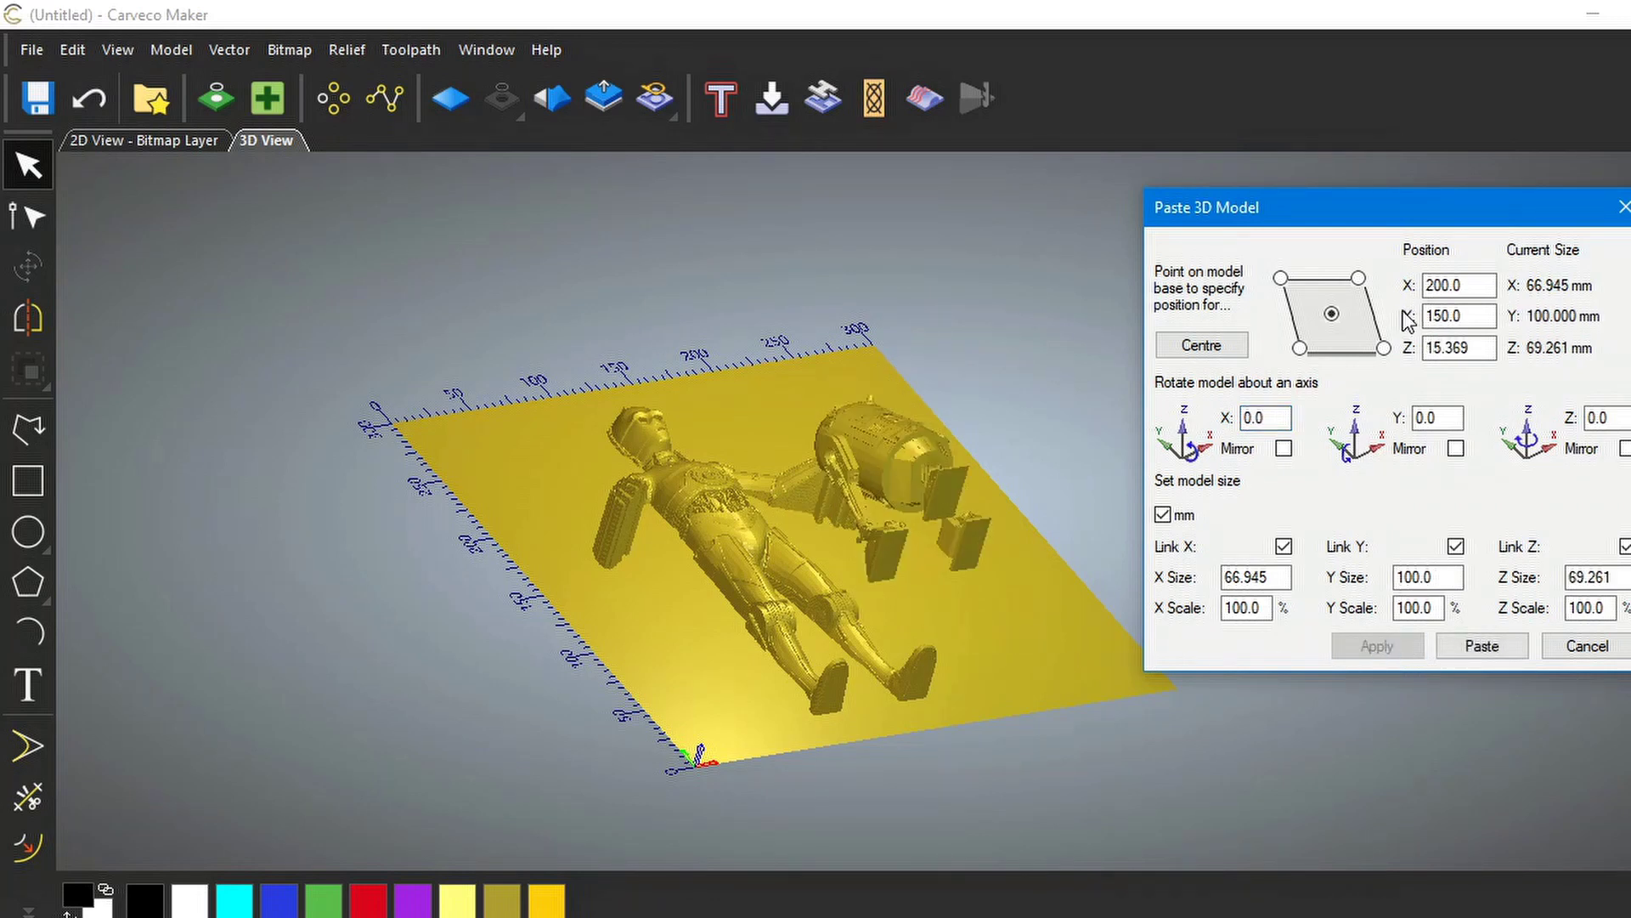
- Centre the rotated R2D2 model on the base, then set its X position to 200
left_click(1201, 345)
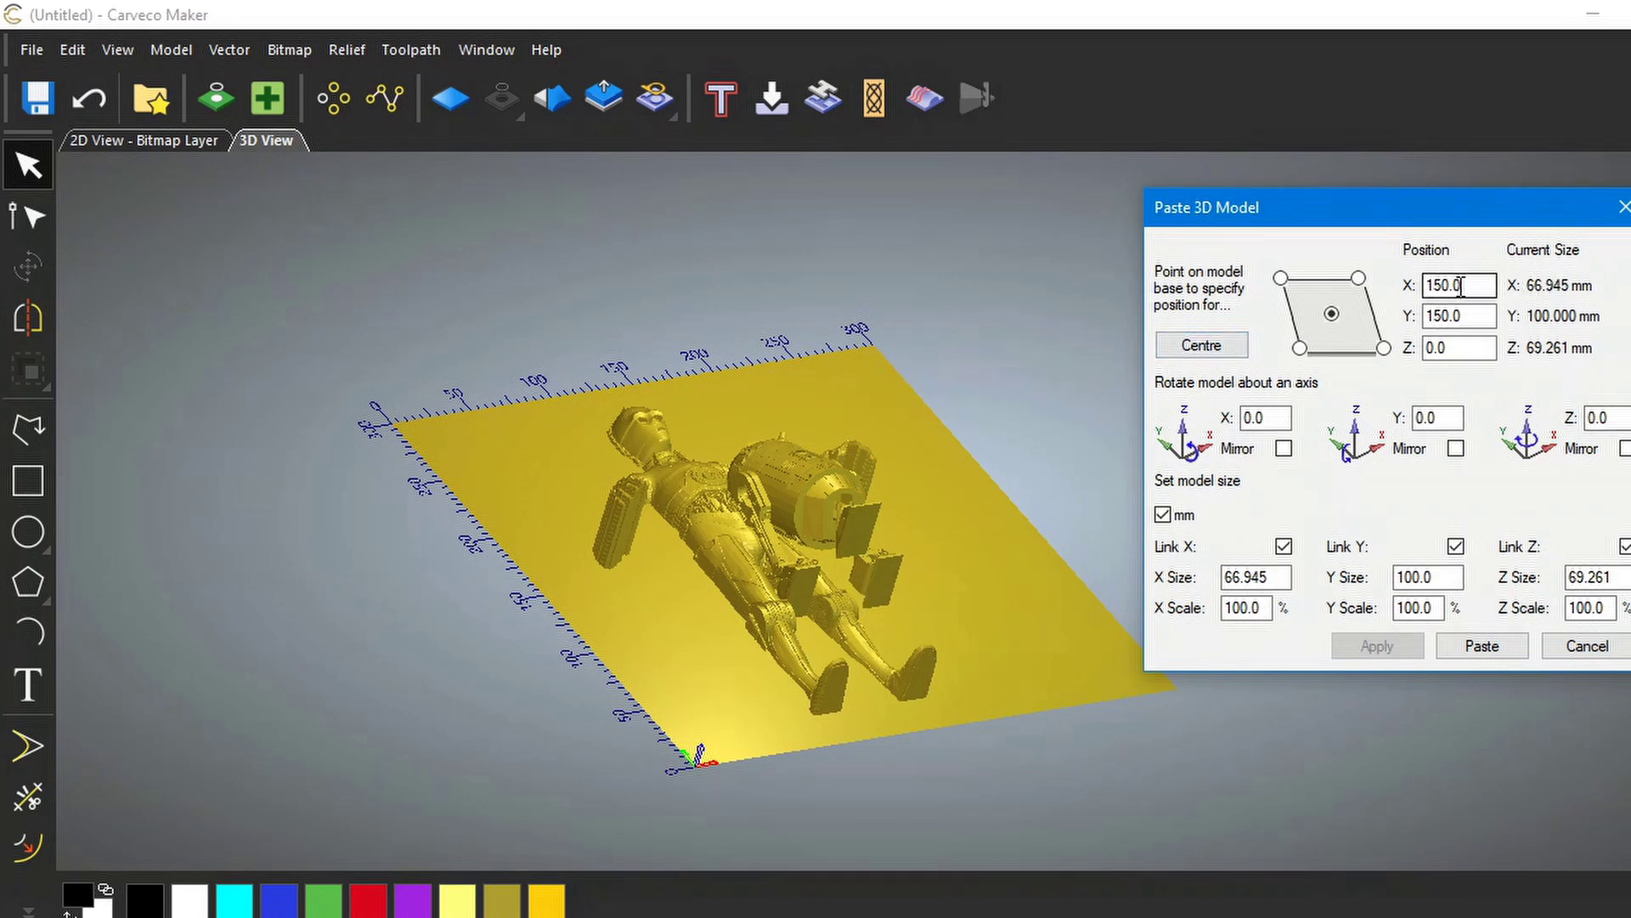
left_click_drag(1475, 286, 1407, 276)
type("200")
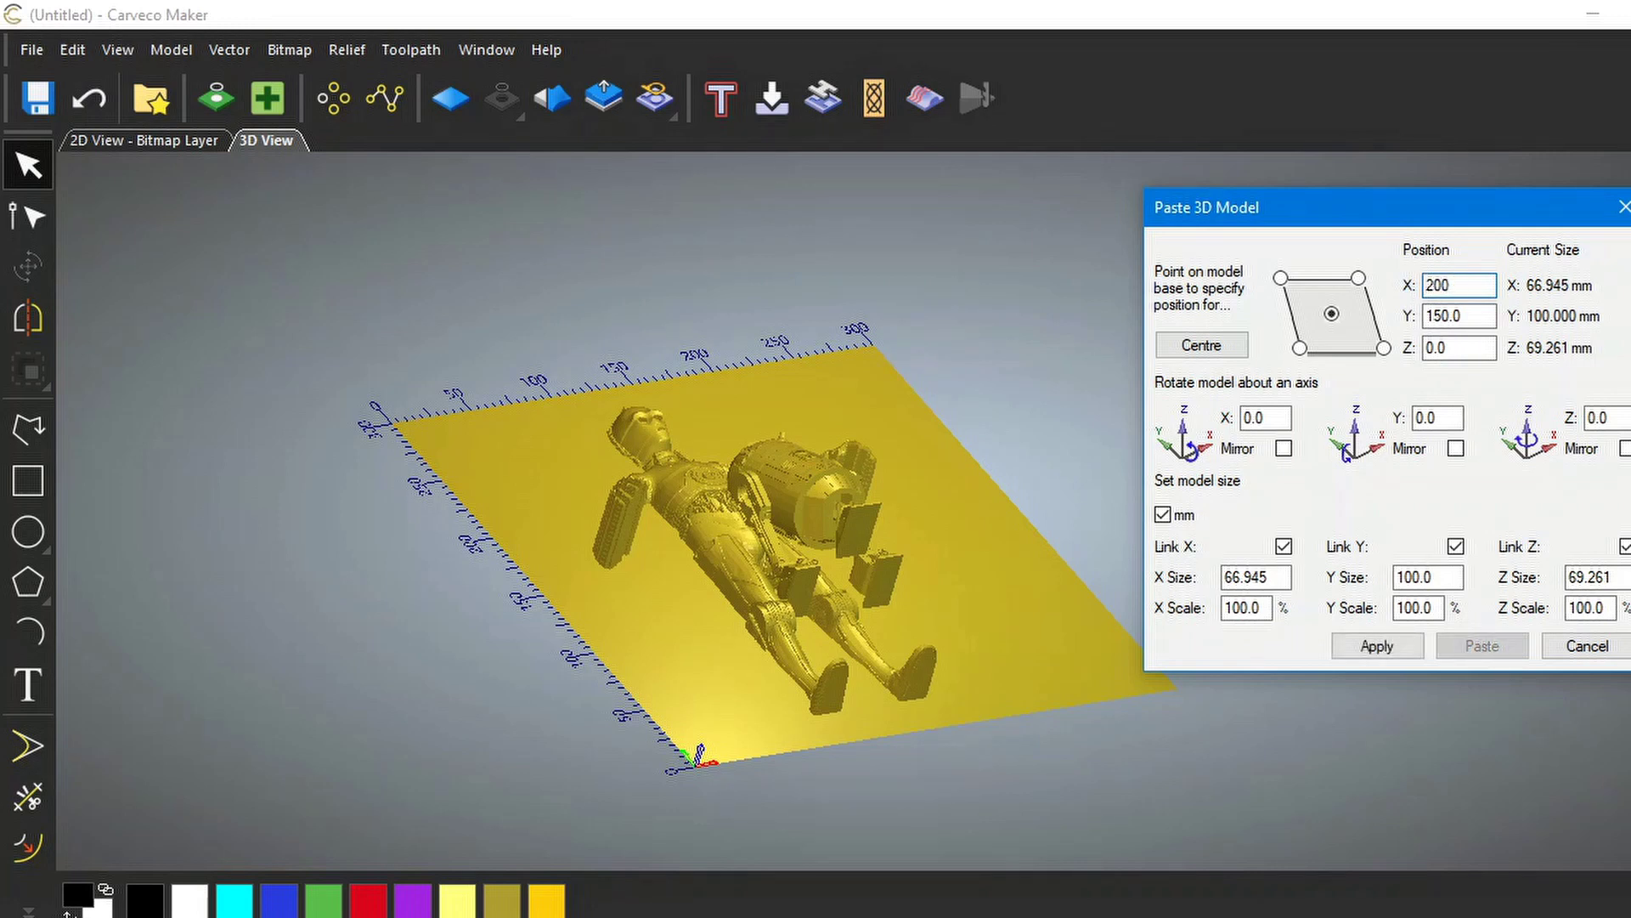
left_click(1366, 647)
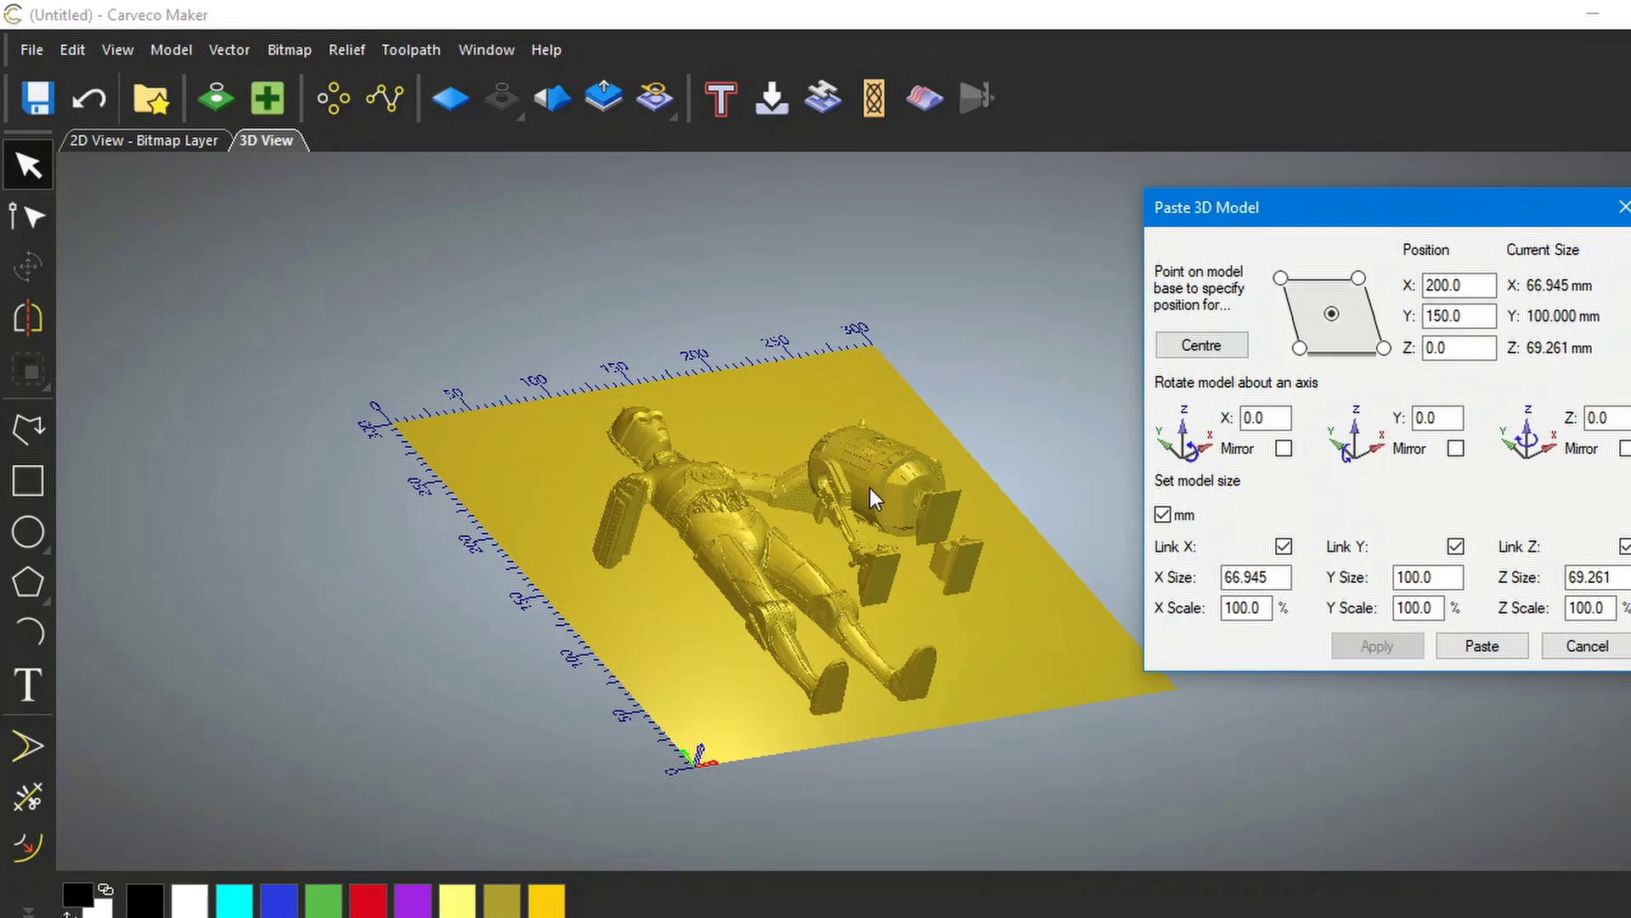
- Move the R2D2 model down toward the C3PO figure's feet by setting its Y position to 120
left_click_drag(864, 504, 1089, 440)
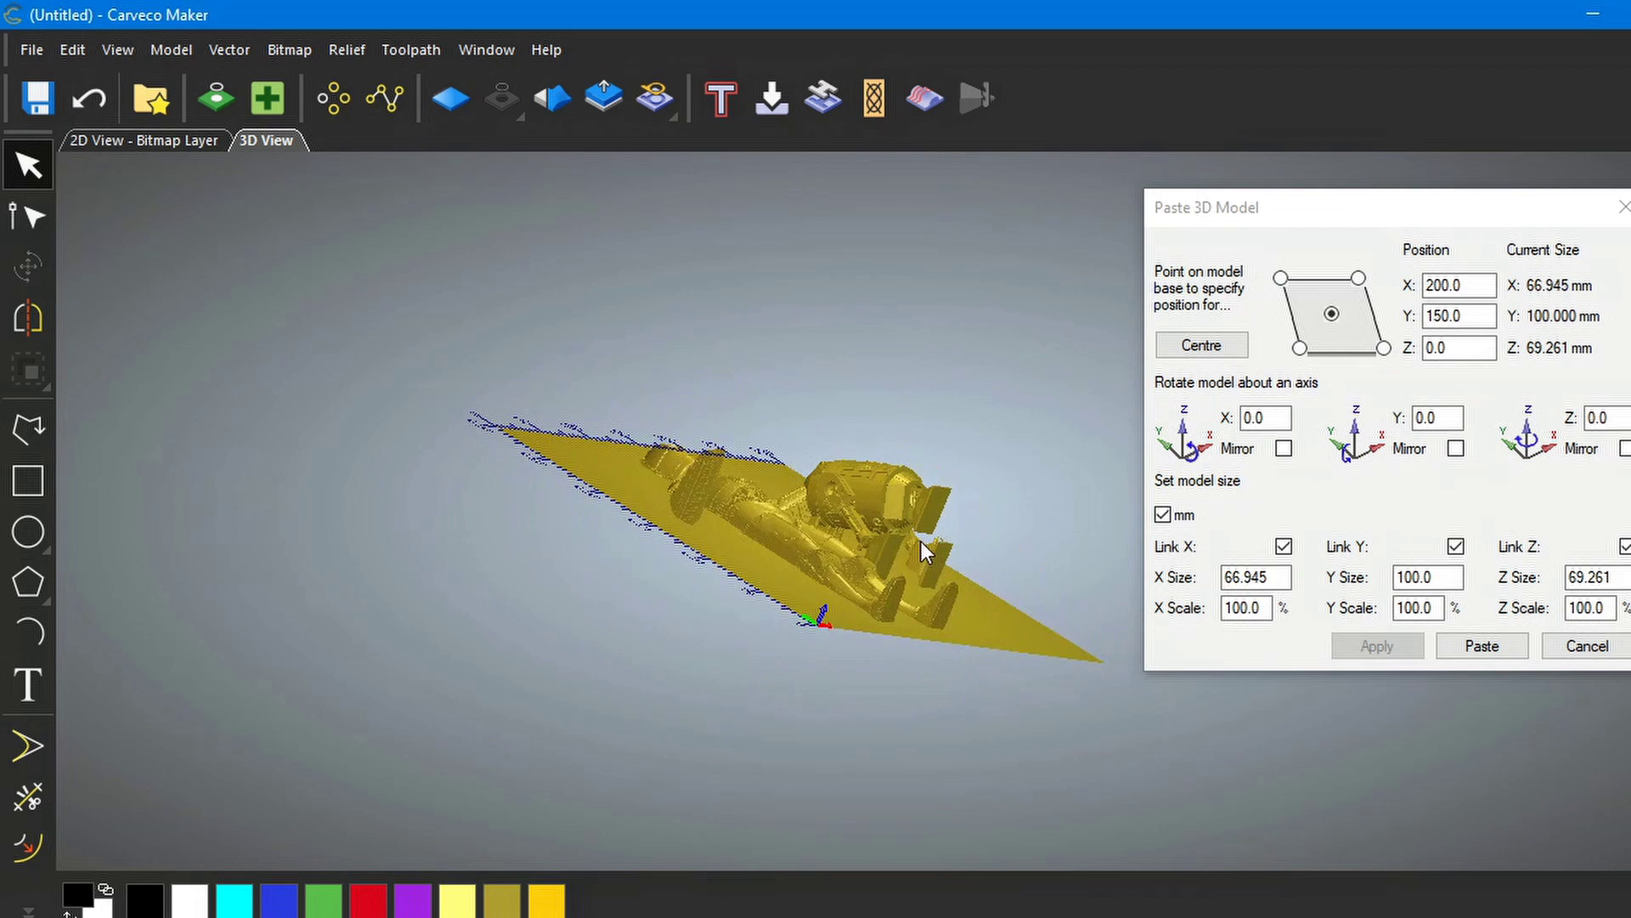
scroll(921, 542, "up", 5)
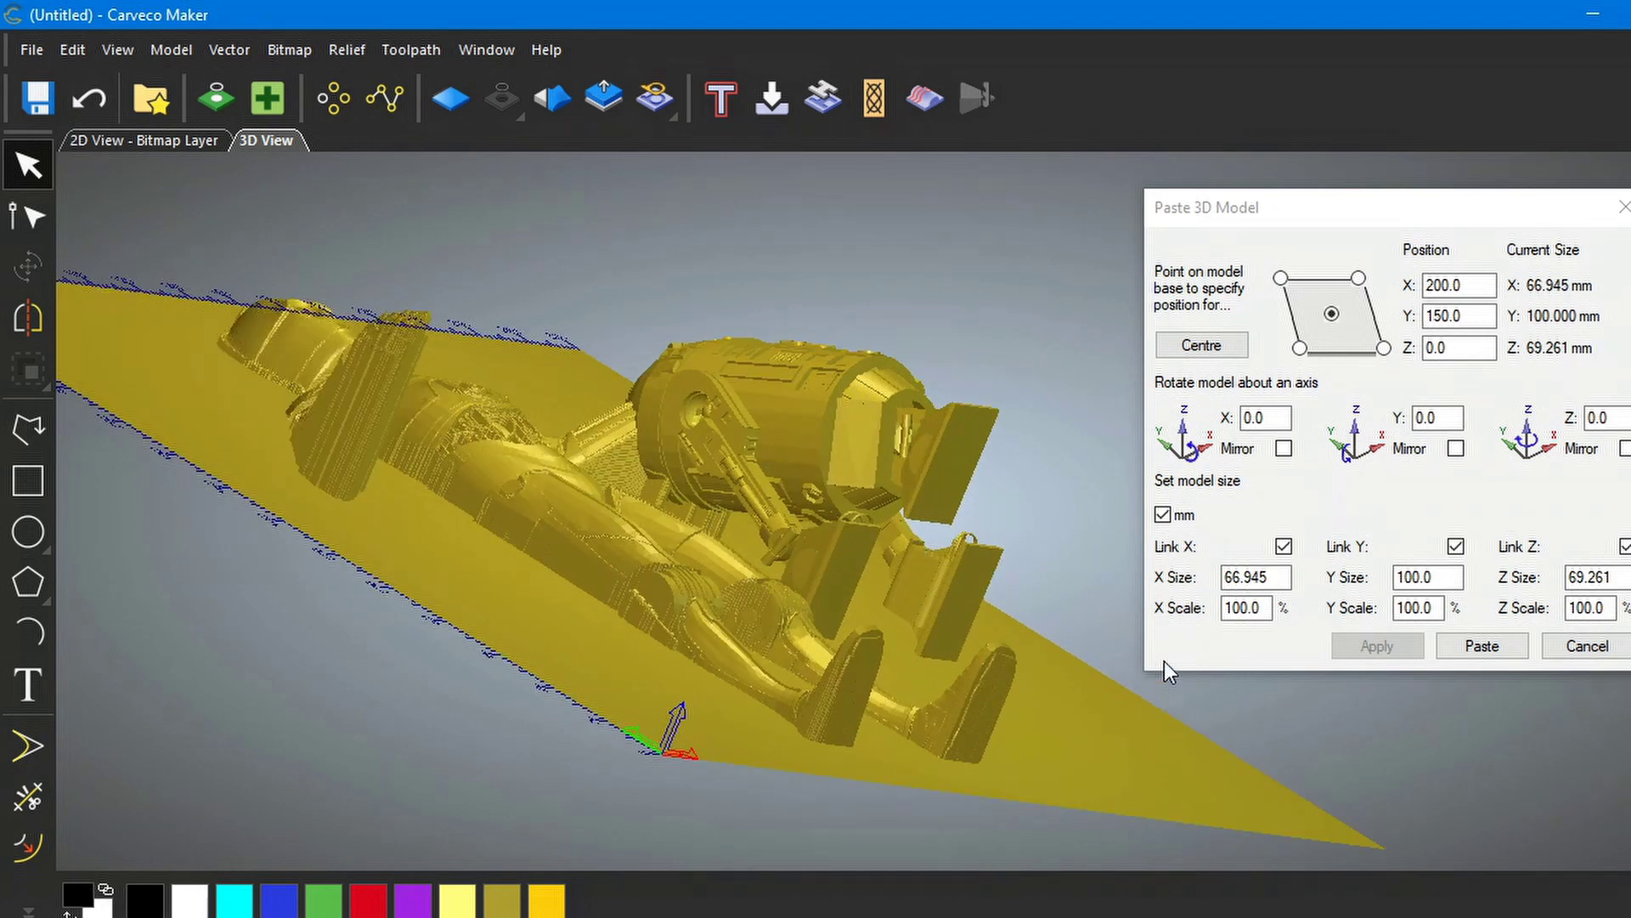
left_click(1465, 316)
left_click_drag(1466, 315, 1426, 316)
type("120")
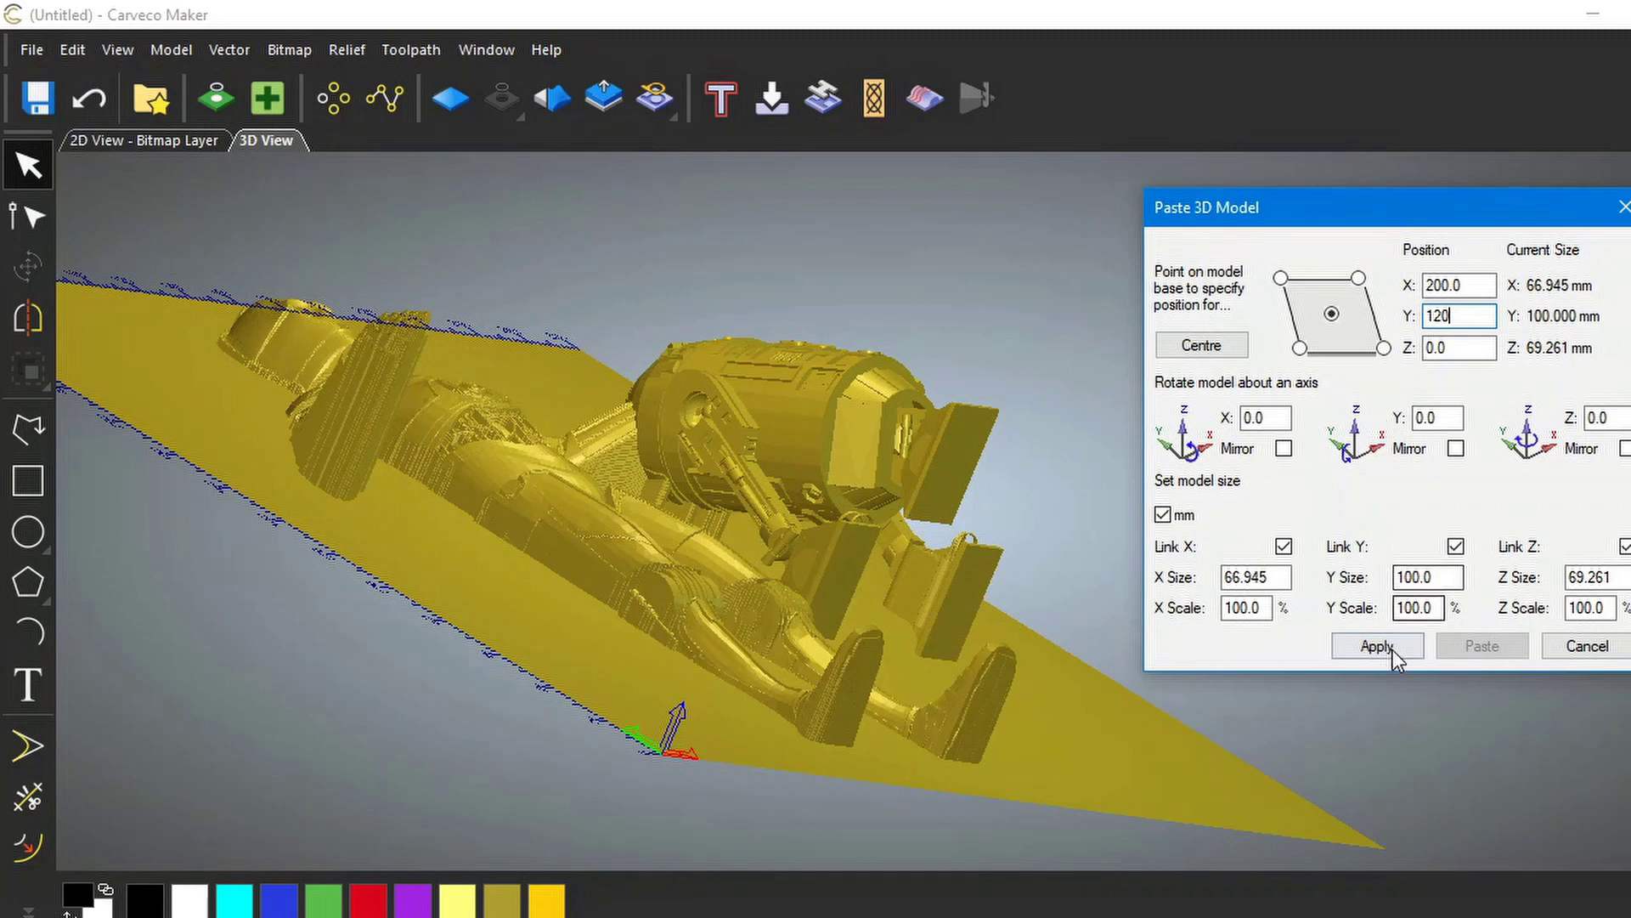
left_click(1379, 648)
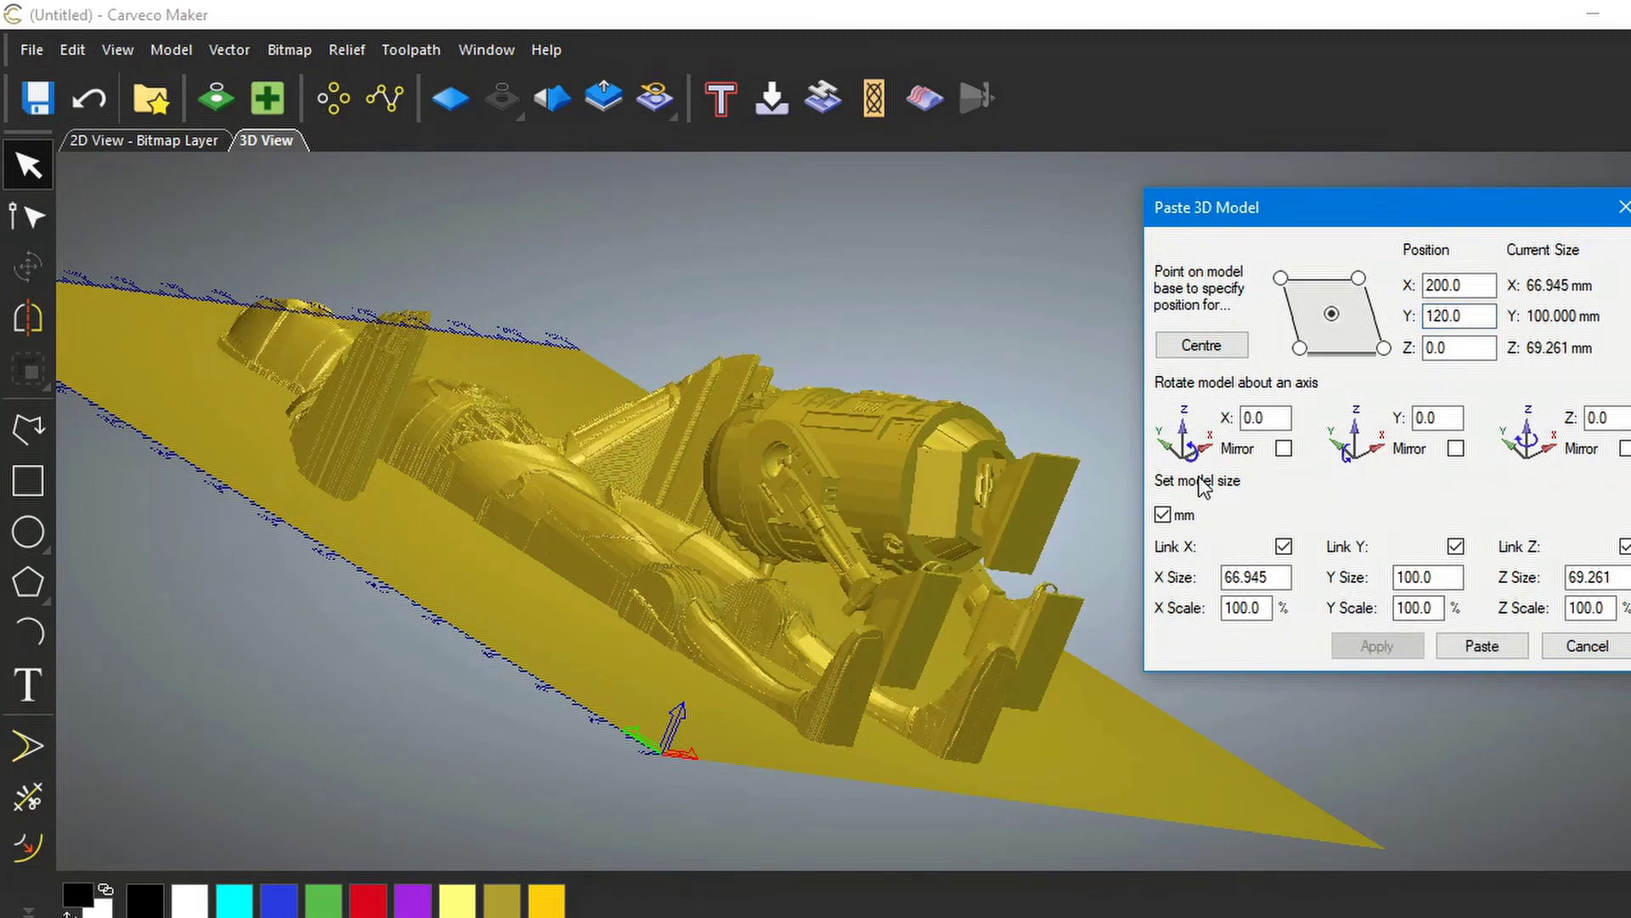
- Check R2D2 against the C3PO figure's hand, and set the model's Y position to 100
left_click_drag(966, 501, 476, 722)
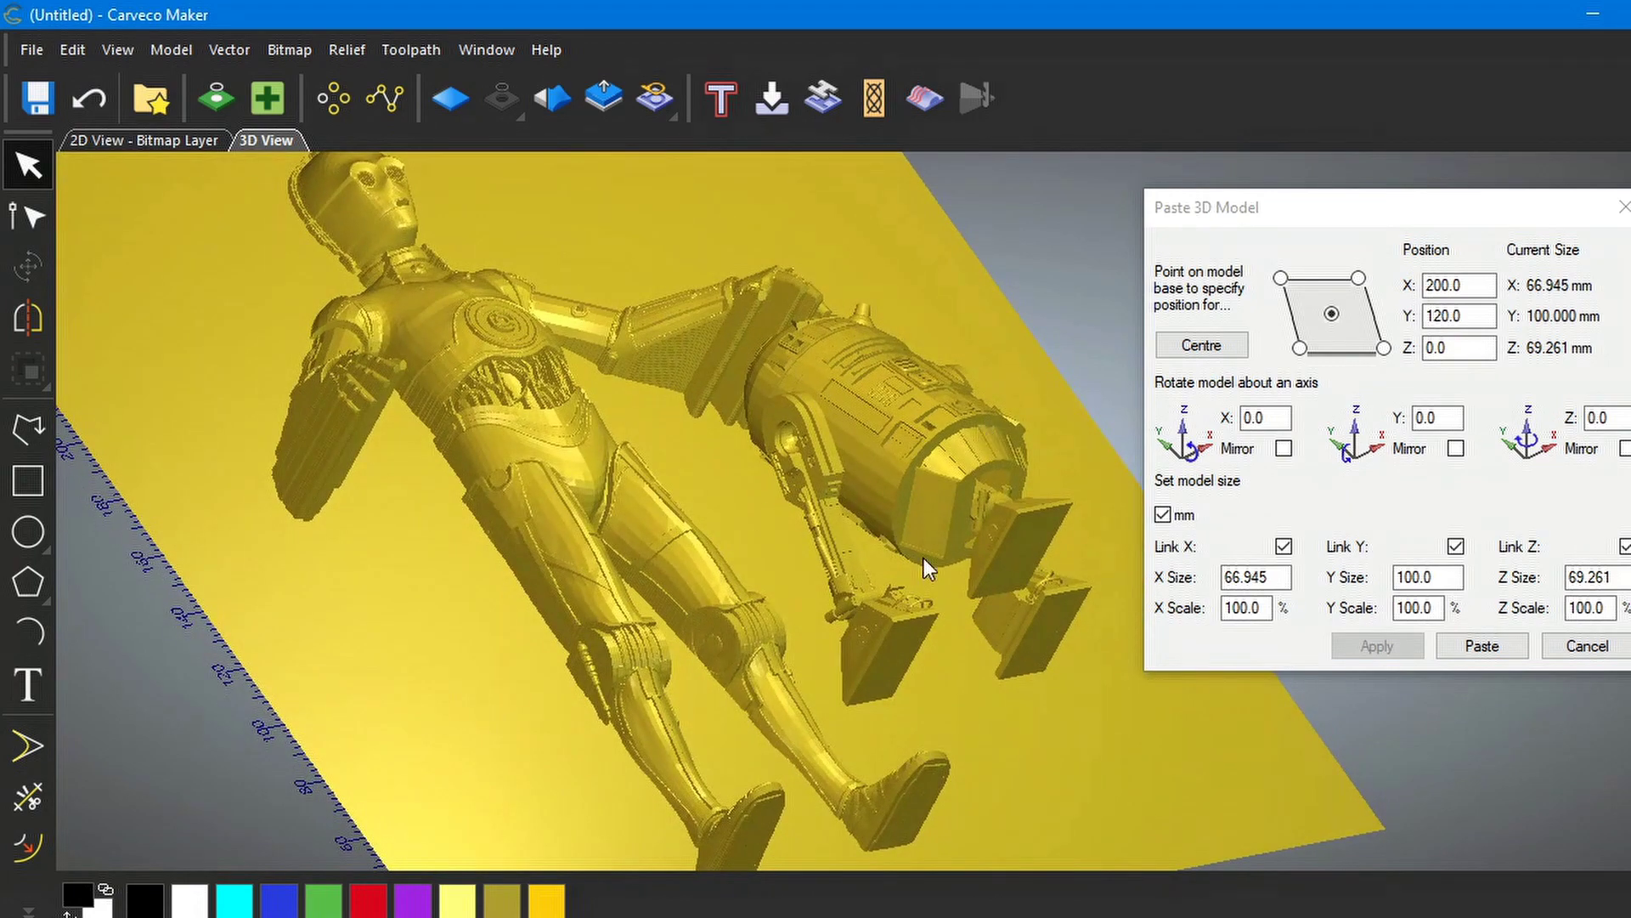
left_click_drag(946, 463, 476, 718)
left_click_drag(1006, 483, 948, 711)
left_click(1449, 315)
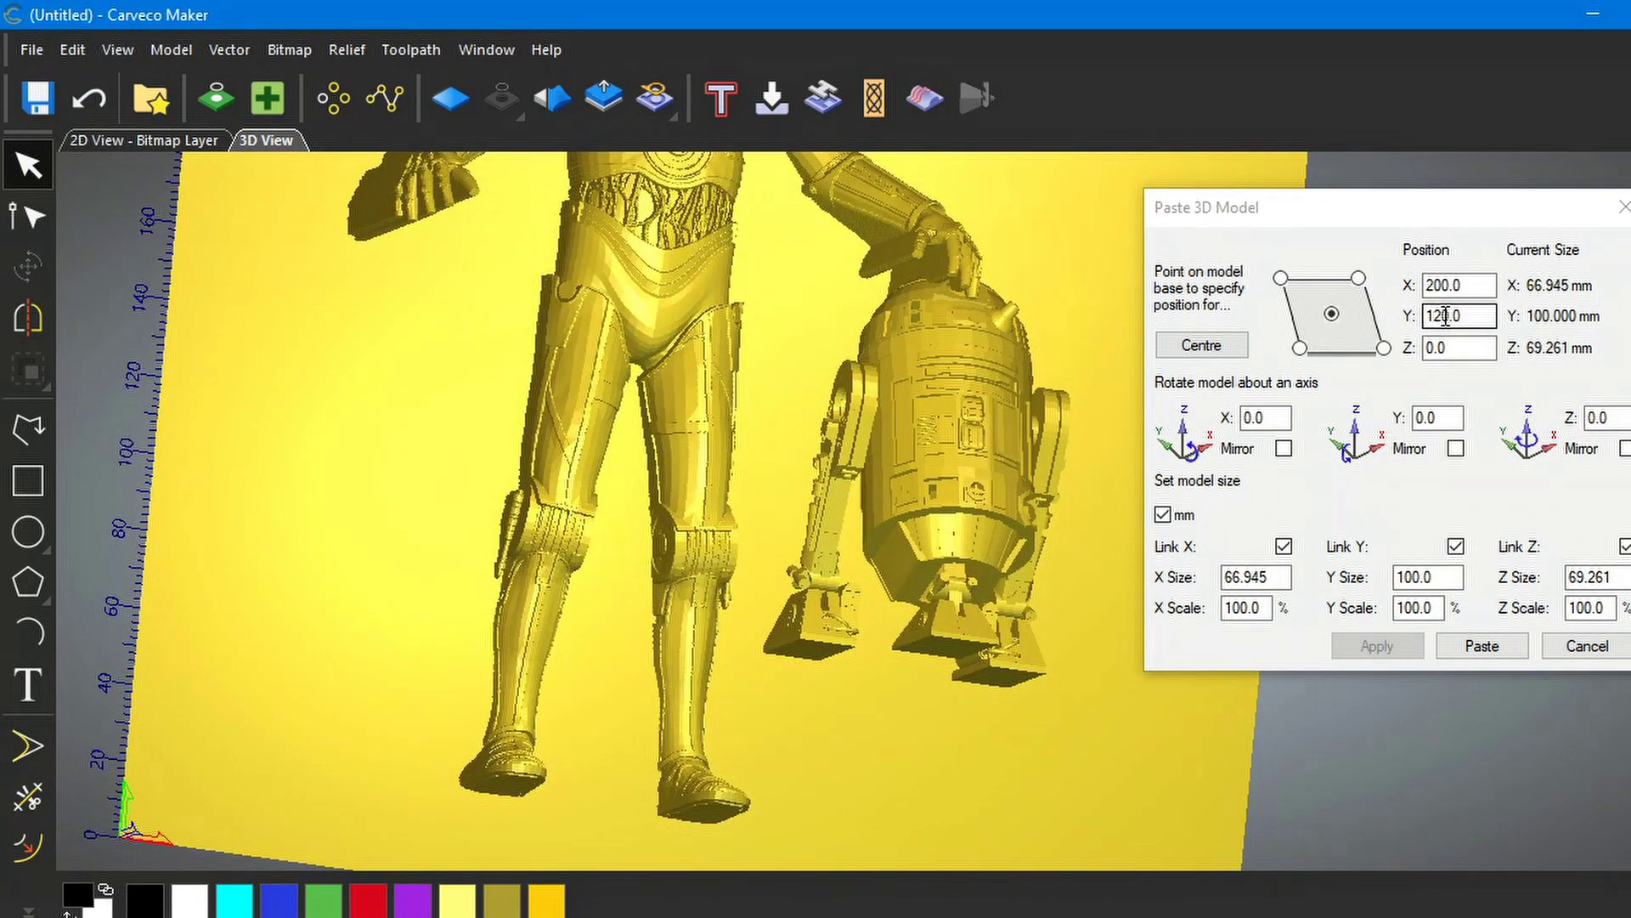
left_click(1446, 316)
key("BackSpace")
type("0")
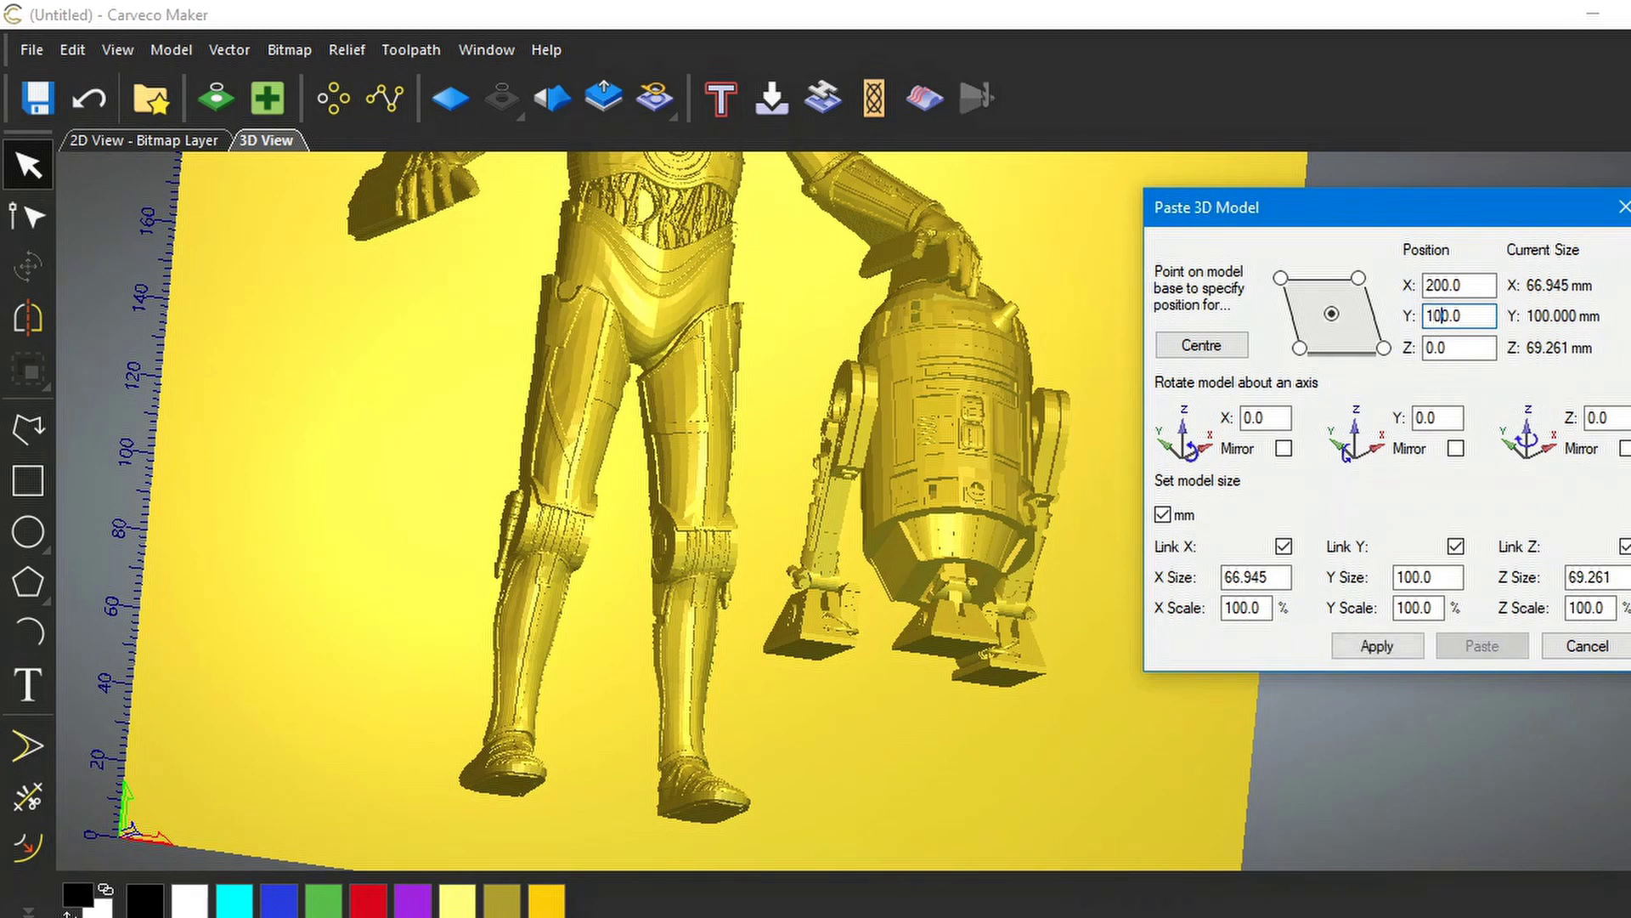
left_click(1374, 645)
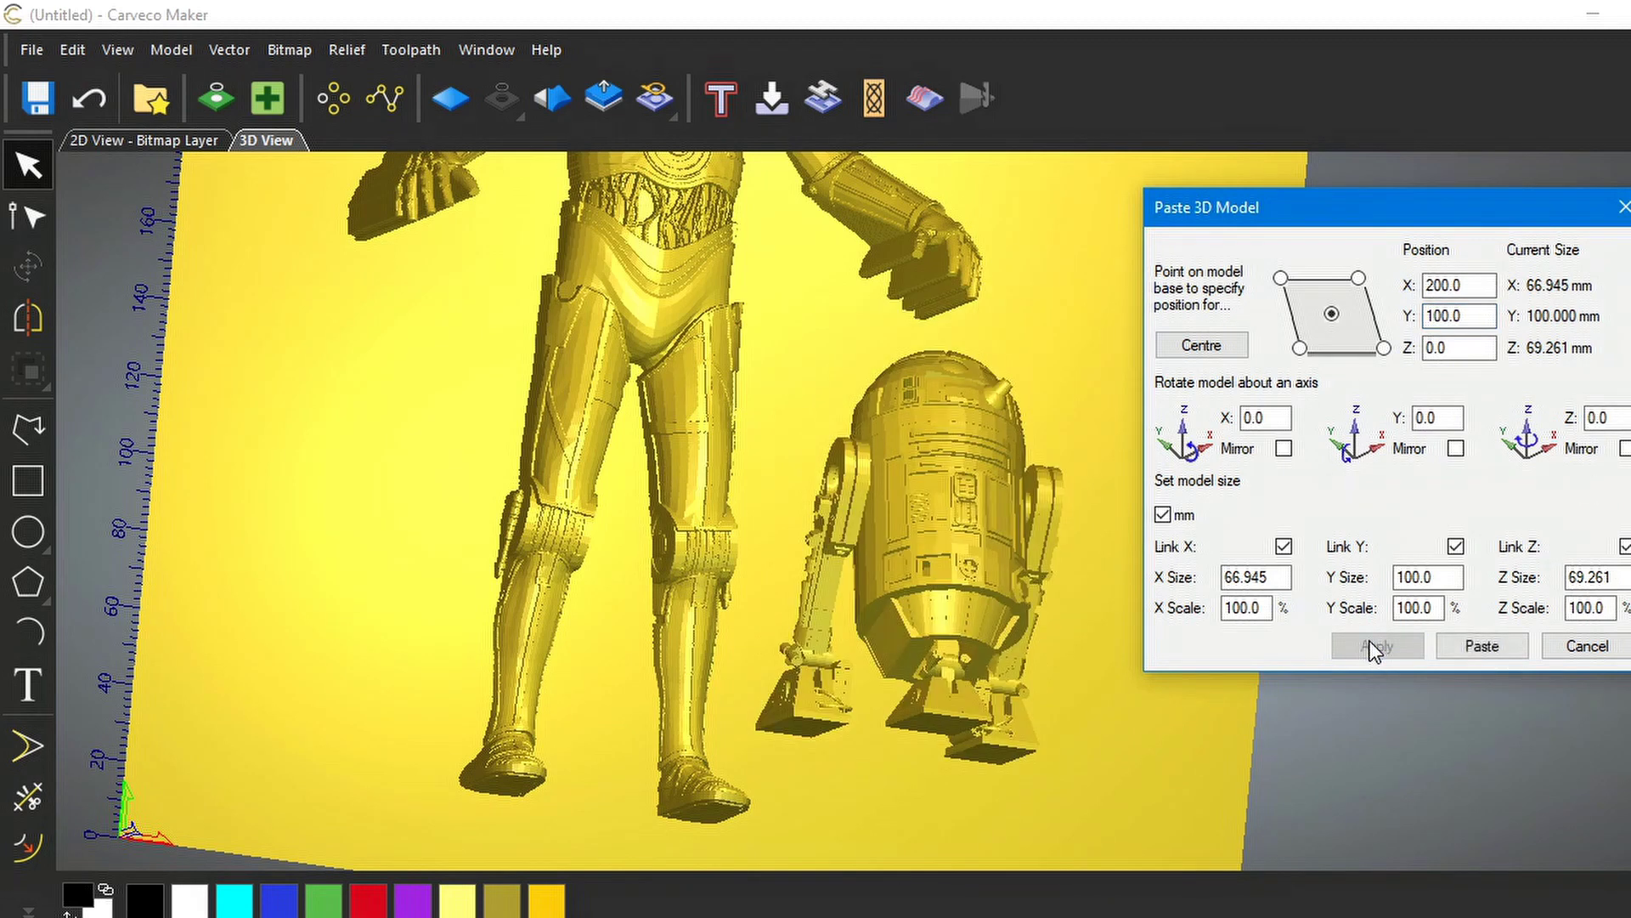
- Scale the R2D2 model proportionally to 120% with the X, Y and Z sizes linked
left_click(1411, 607)
type("2")
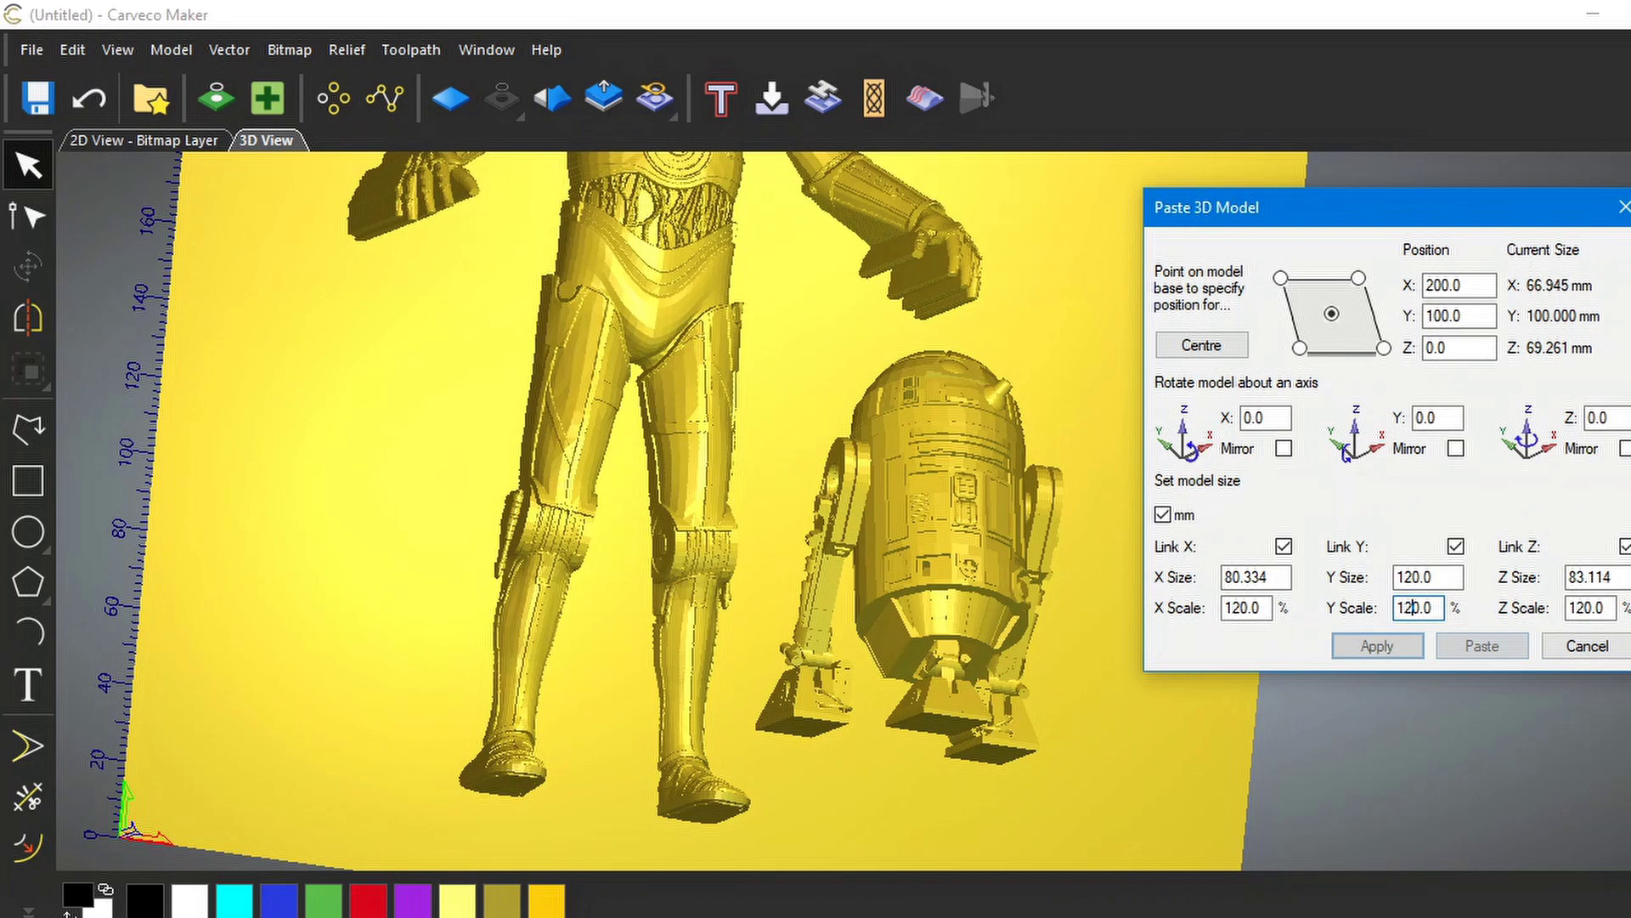
left_click(1383, 649)
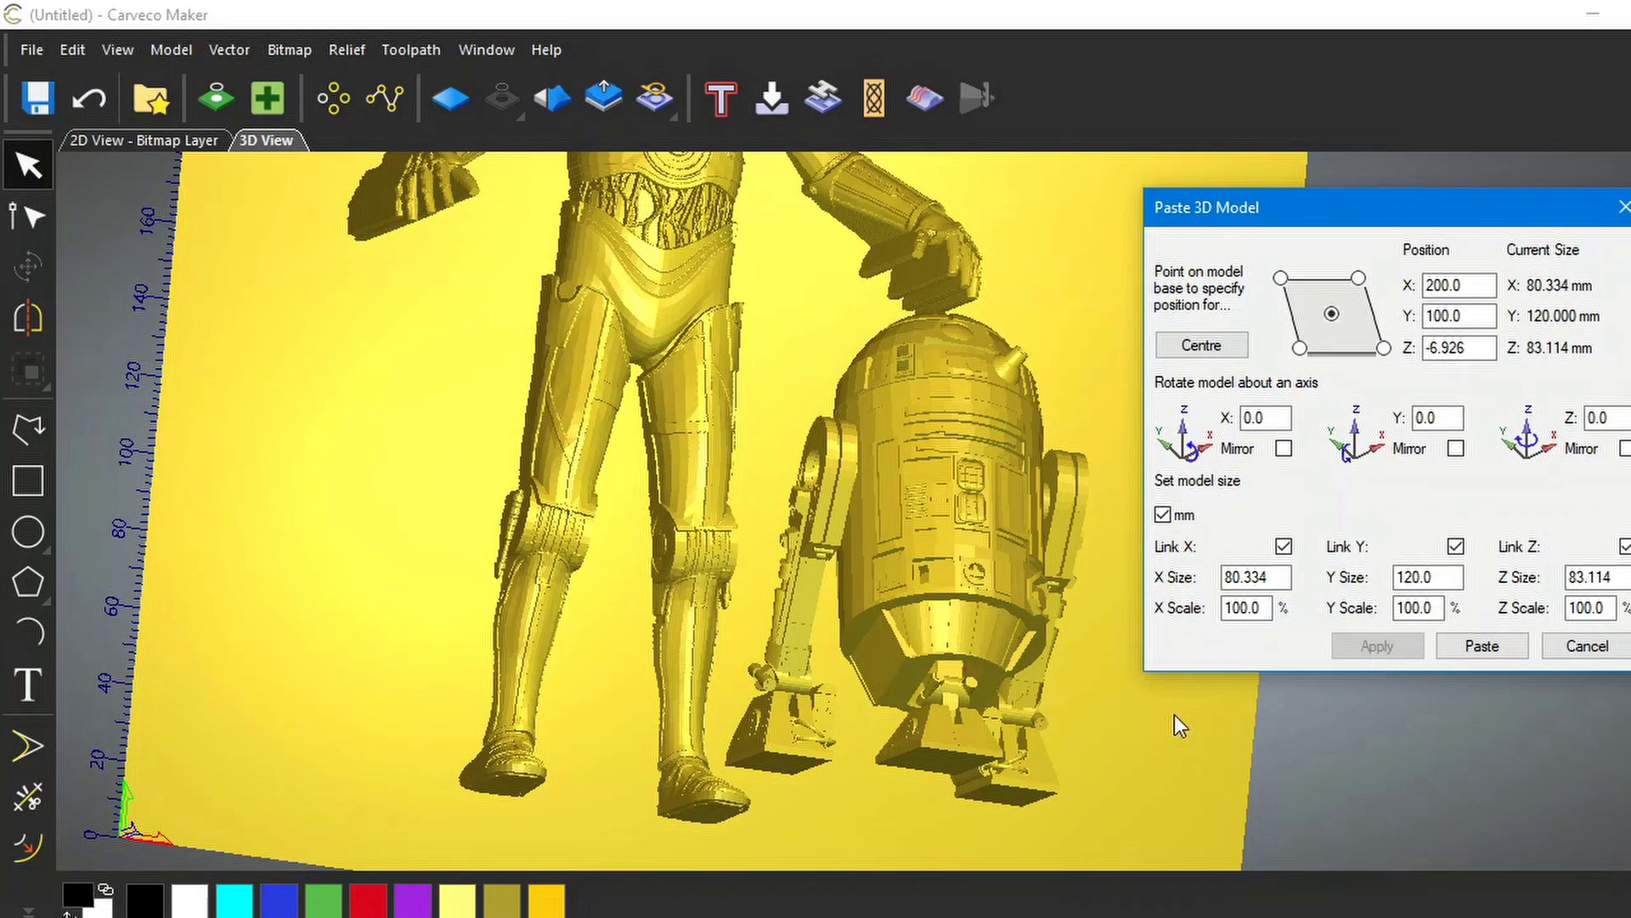
- Lower the enlarged R2D2 model beneath the C3PO figure's hand by setting its Y position to 90
left_click_drag(987, 605, 1062, 630)
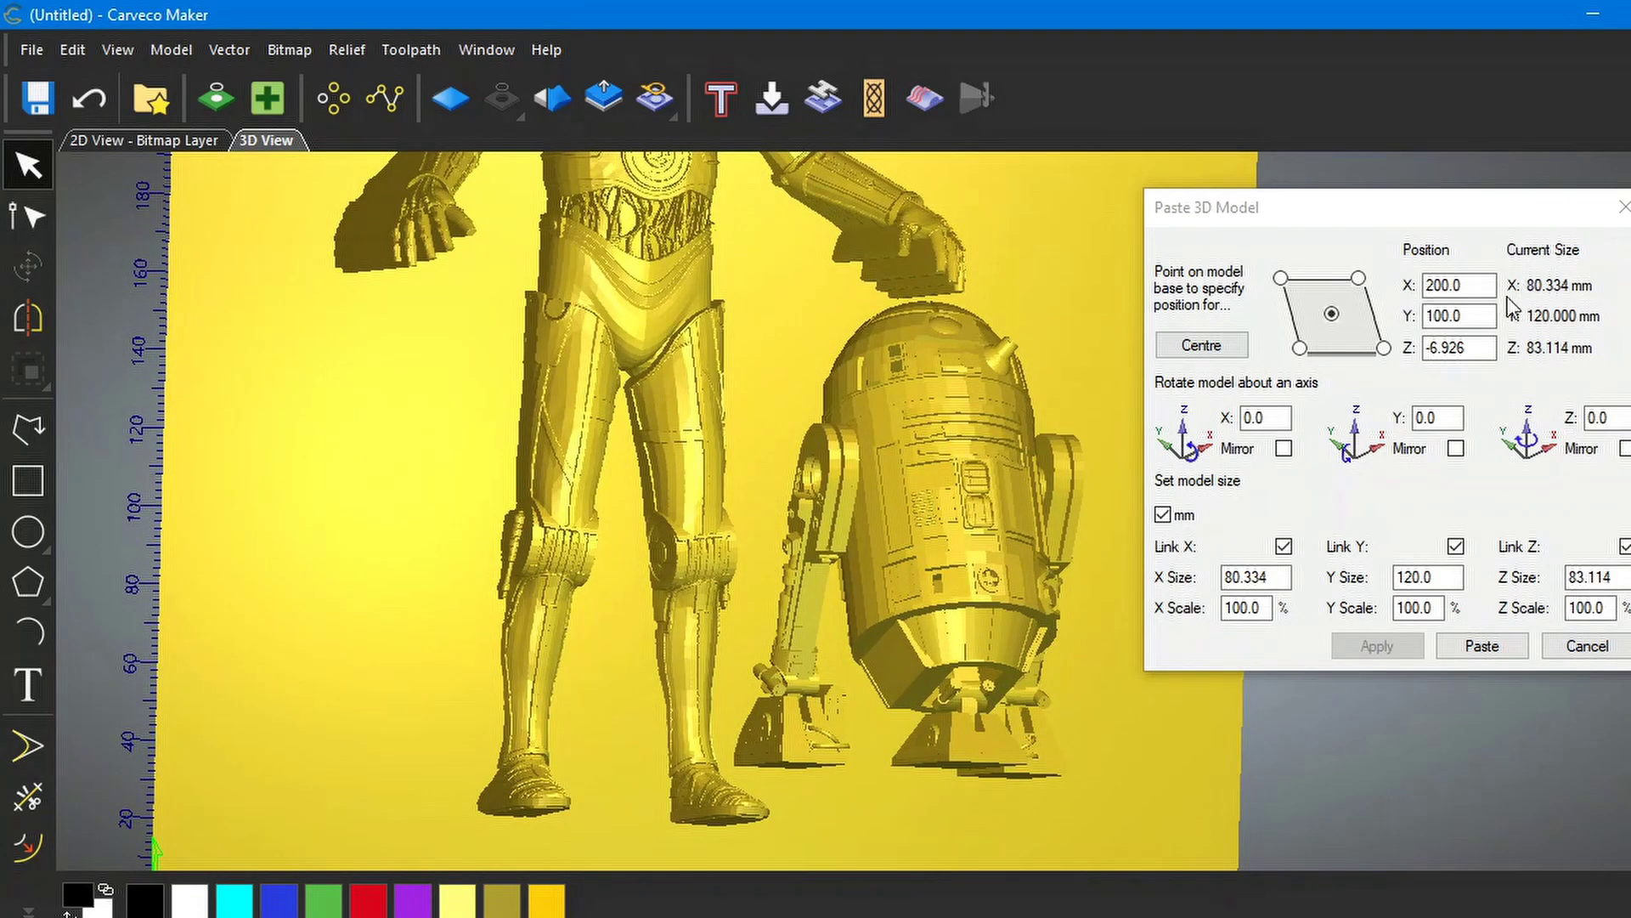
left_click(1461, 316)
left_click_drag(1445, 316, 1425, 316)
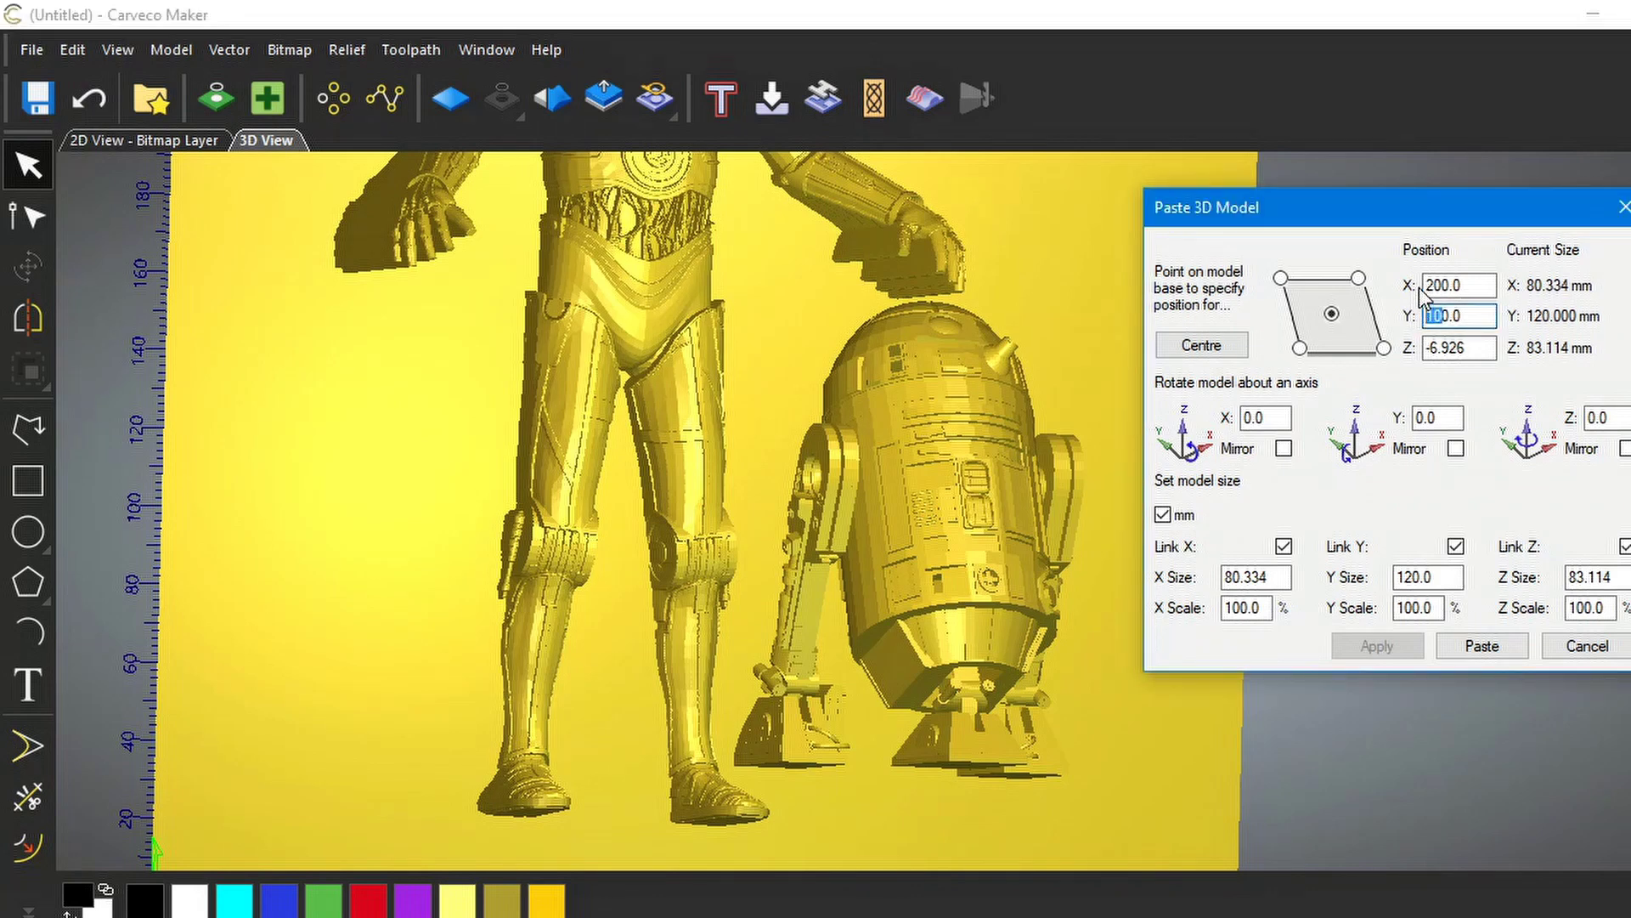
type("9")
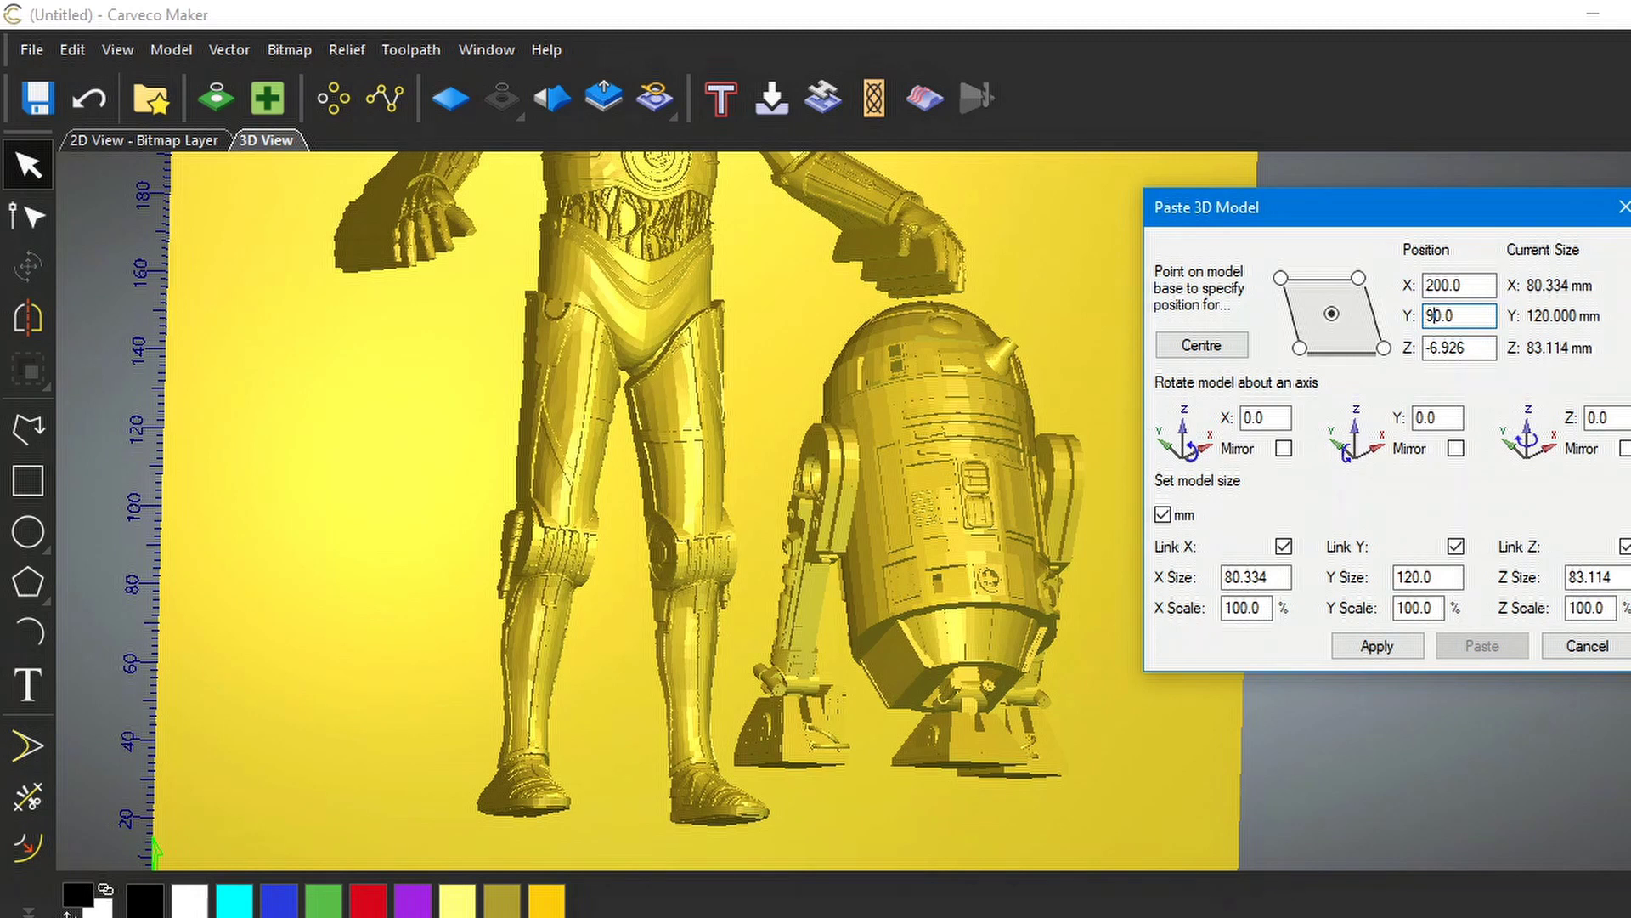
left_click(1385, 649)
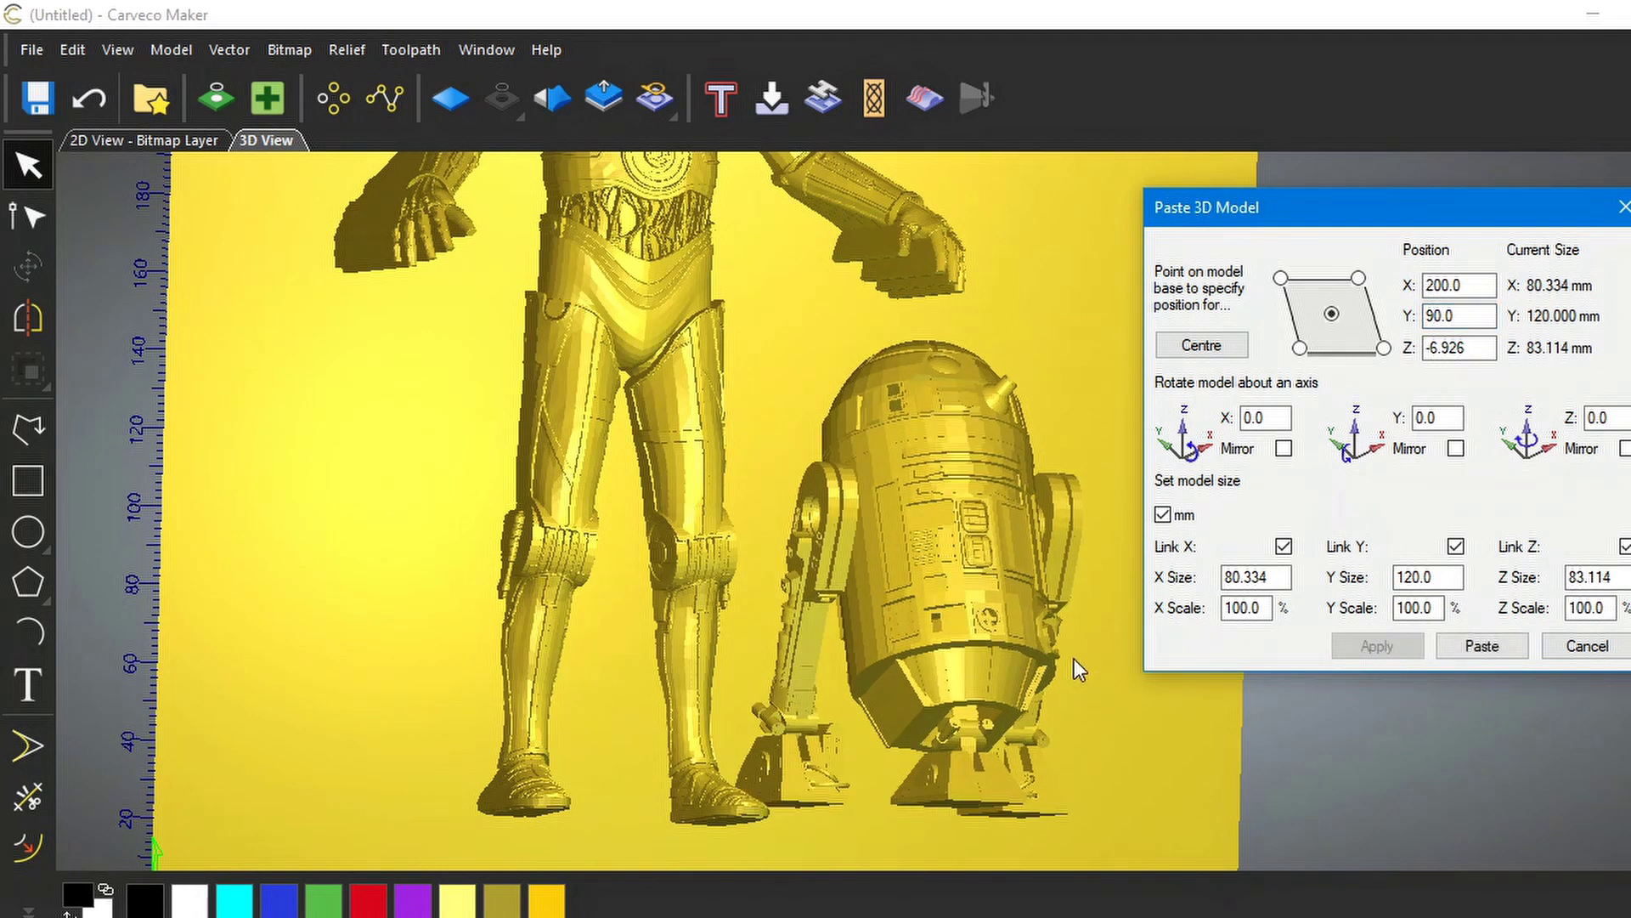
- Sink the R2D2 model into the base by setting its Z position to -20
left_click_drag(1049, 646, 805, 610)
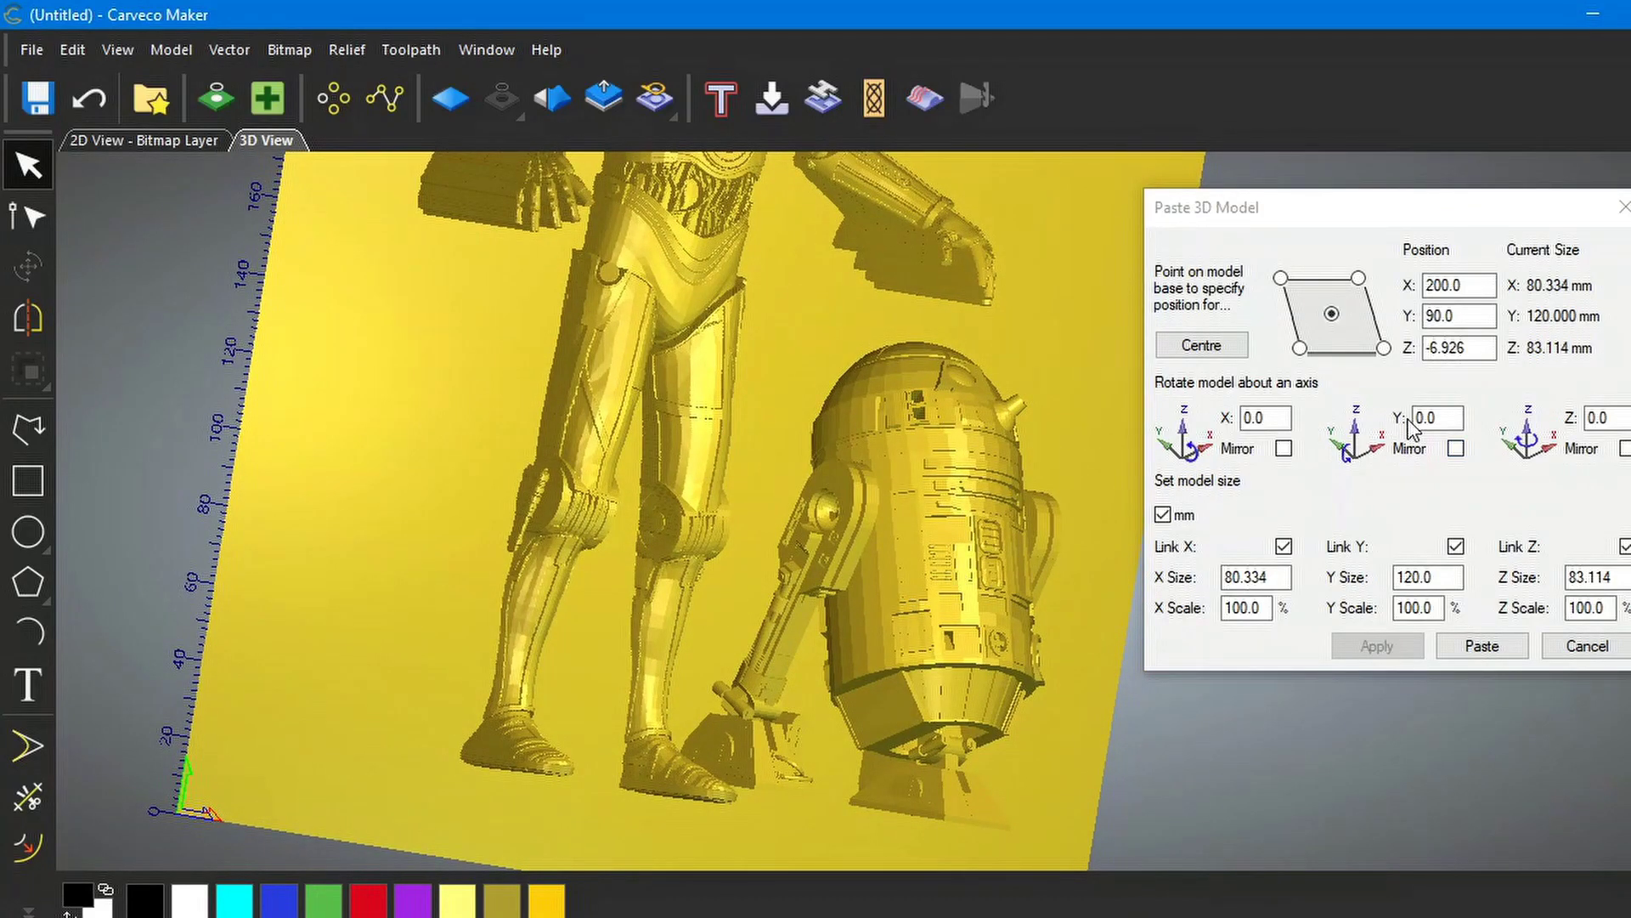
left_click(1467, 347)
left_click_drag(1470, 348, 1417, 348)
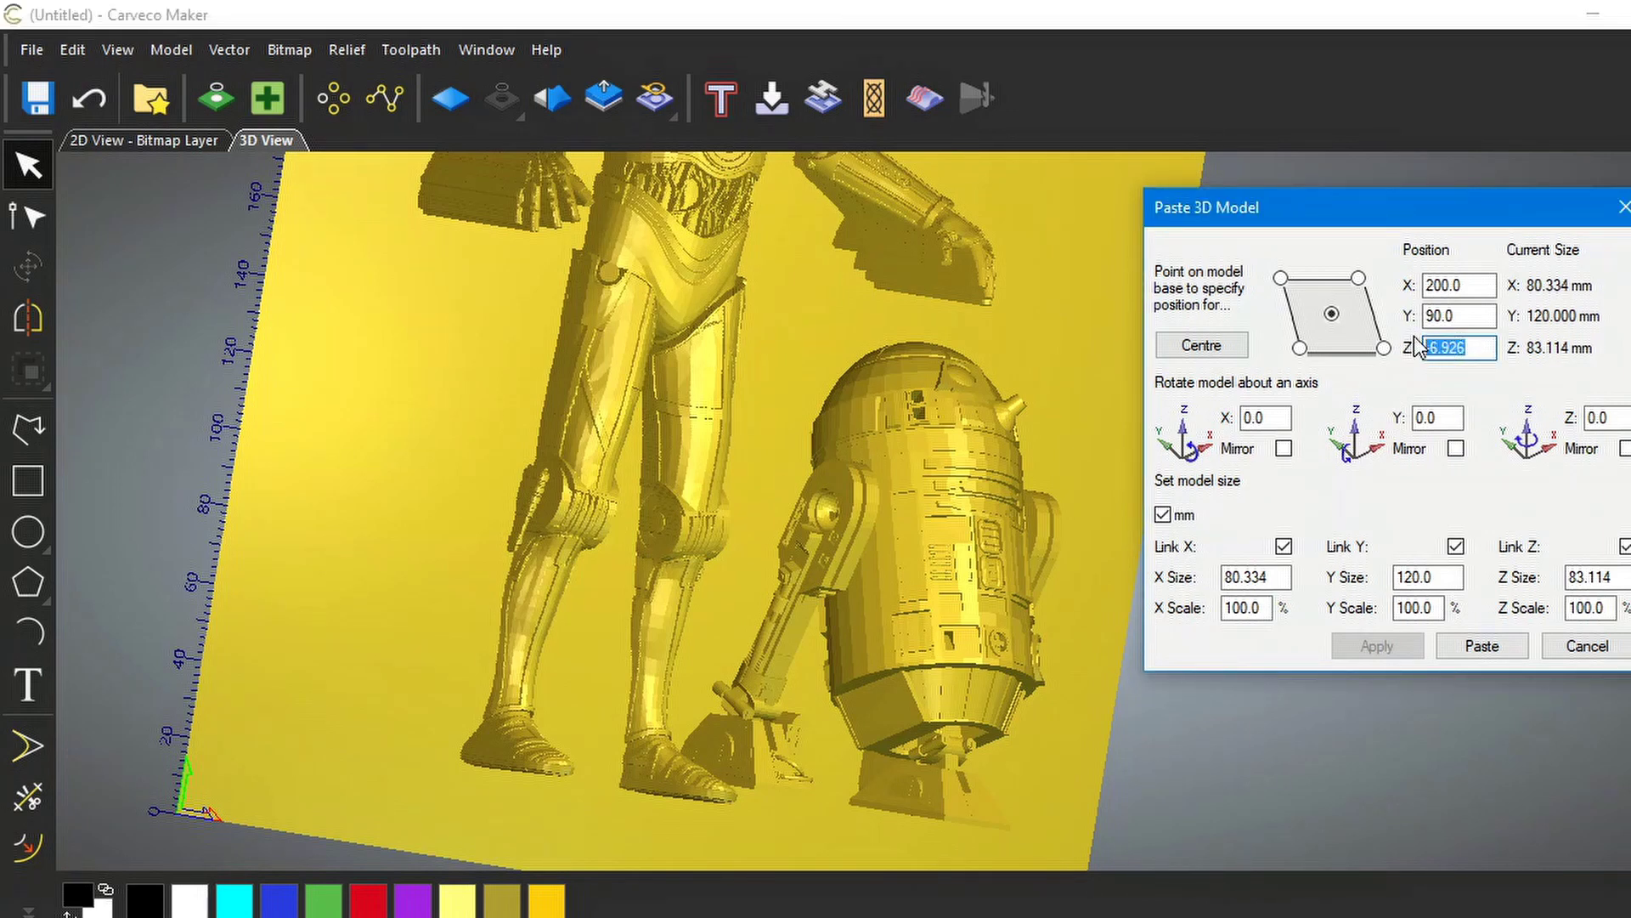
type("-20")
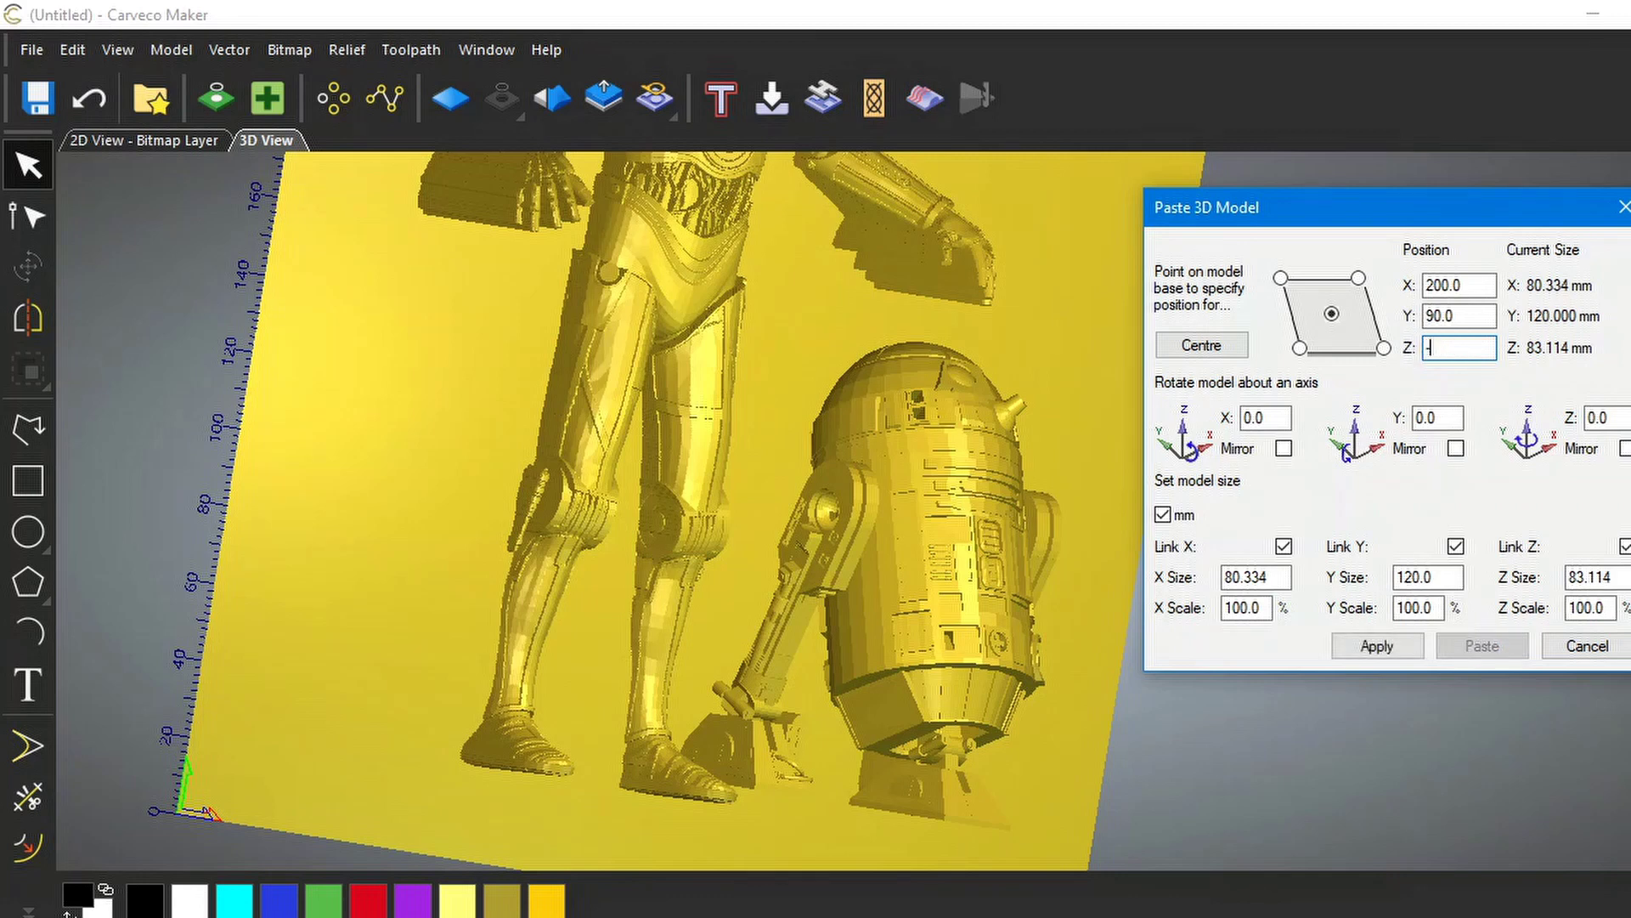
left_click(1383, 648)
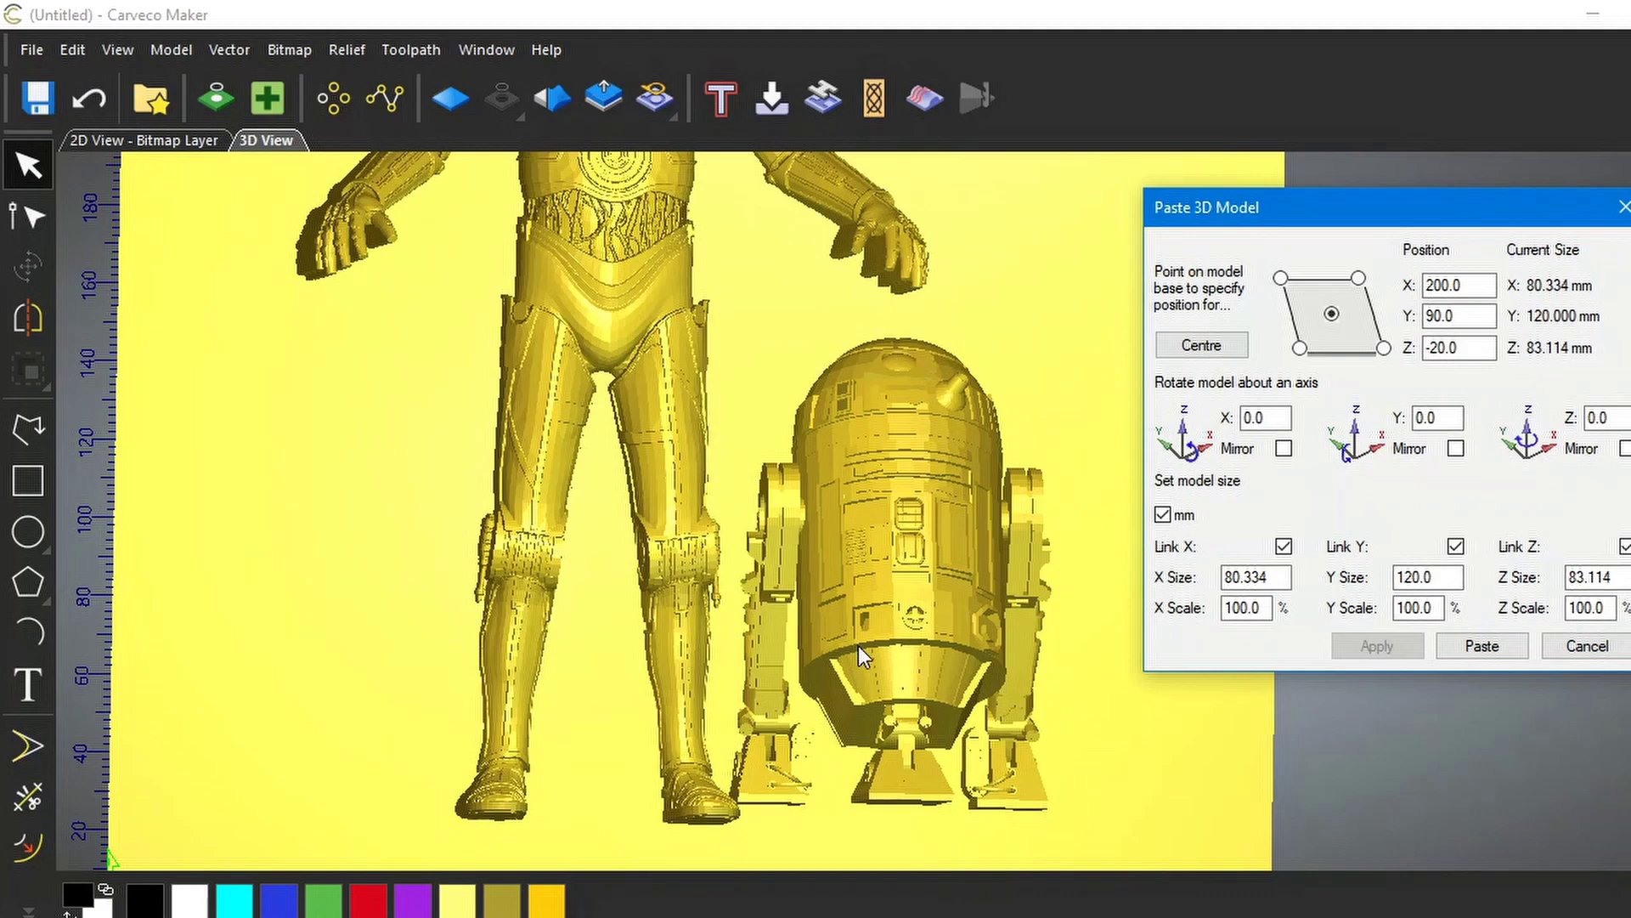
- Check how deep R2D2 sits in the base, and apply a Z position of 30
left_click_drag(858, 645, 1012, 661)
left_click(1442, 346)
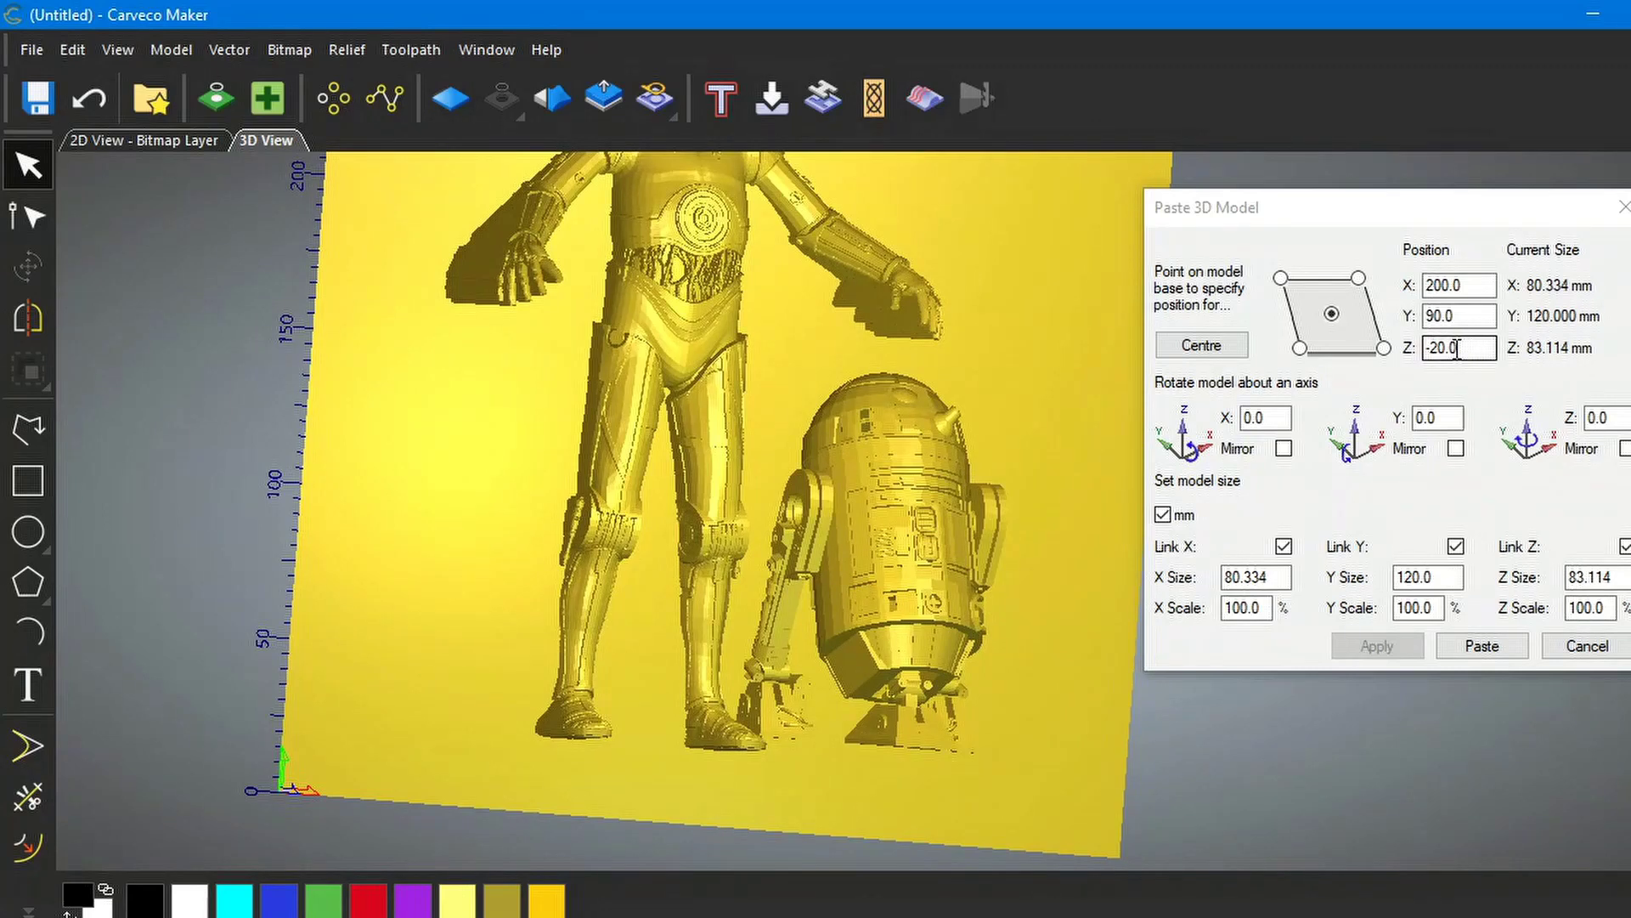
left_click_drag(1439, 347, 1431, 349)
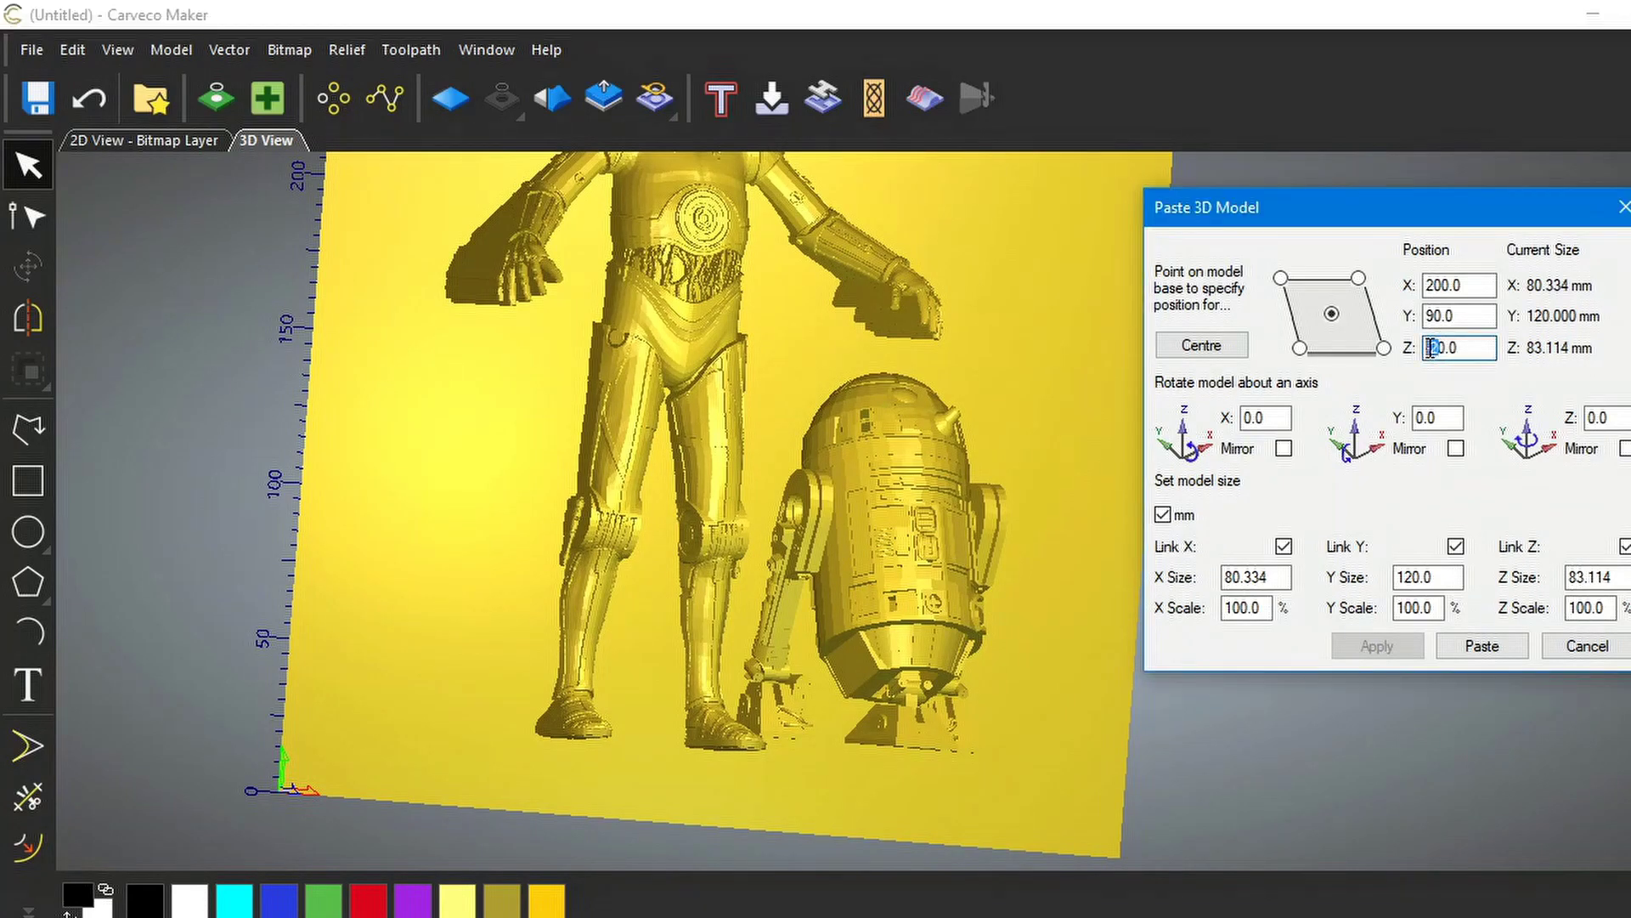
type("3")
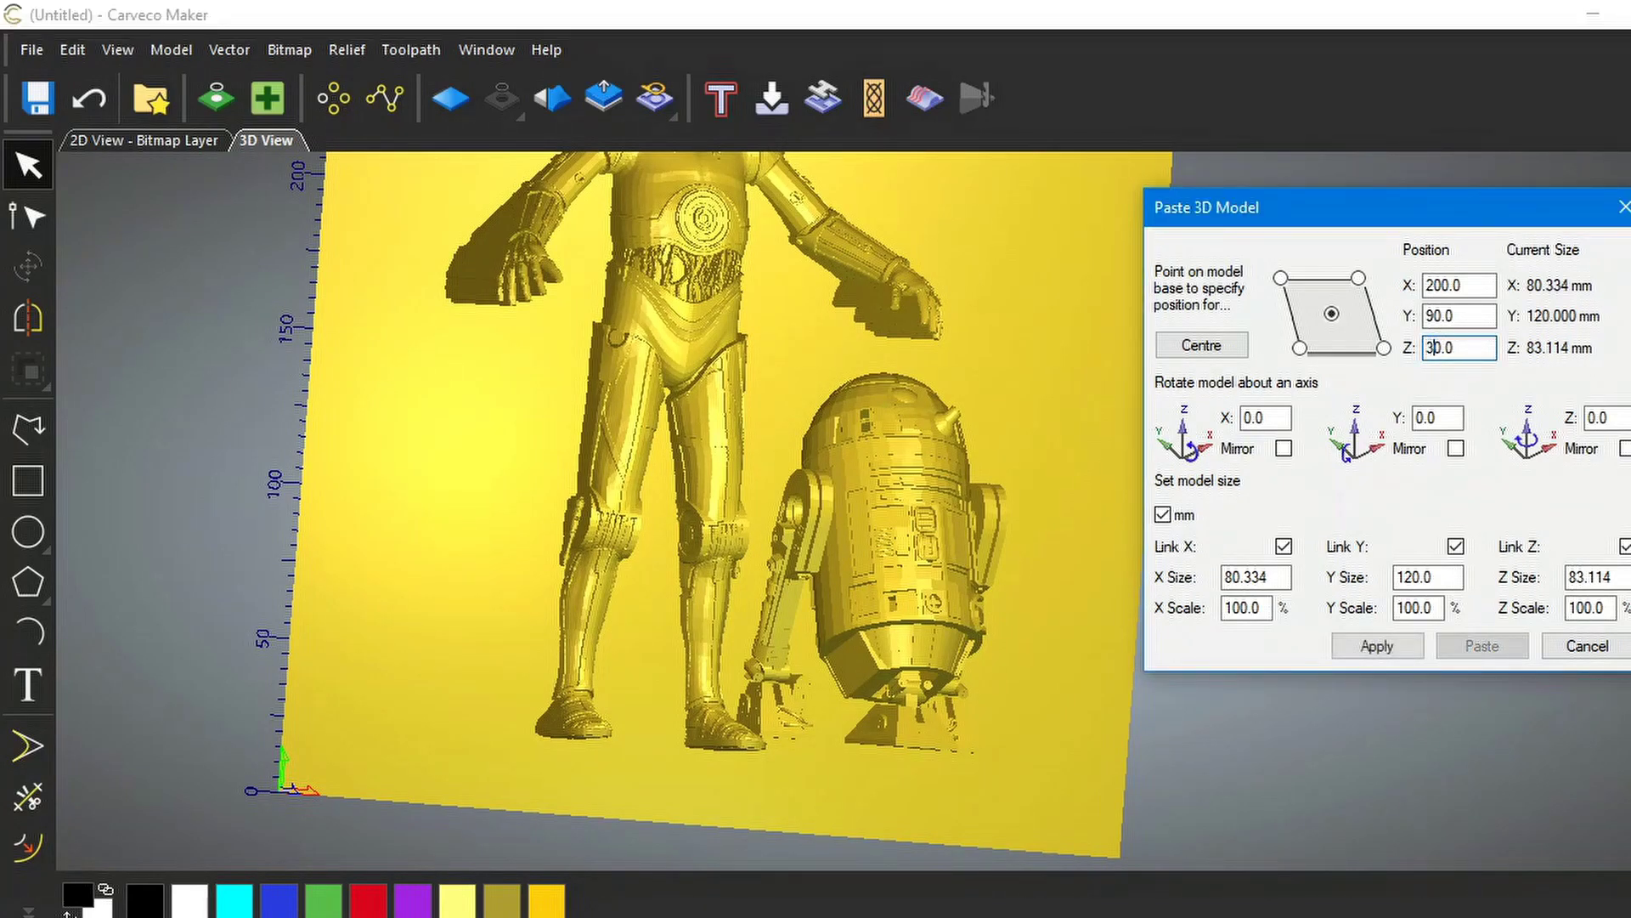
left_click(1375, 646)
- Try sinking the R2D2 model deeper into the base with a Z position of -30
left_click(1428, 348)
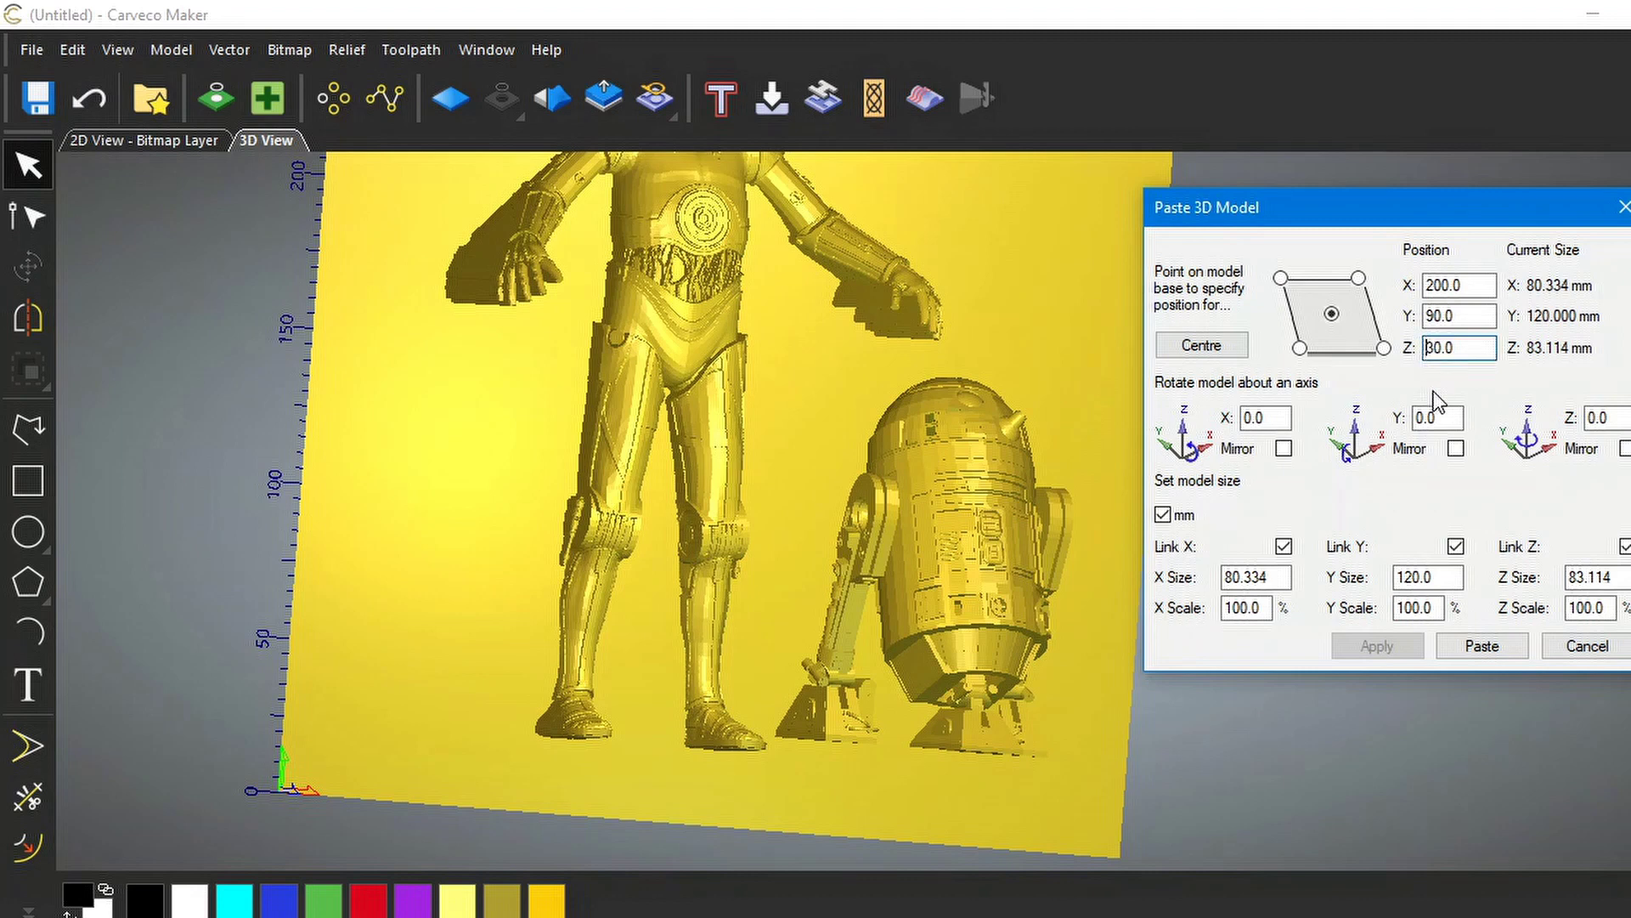
type("-")
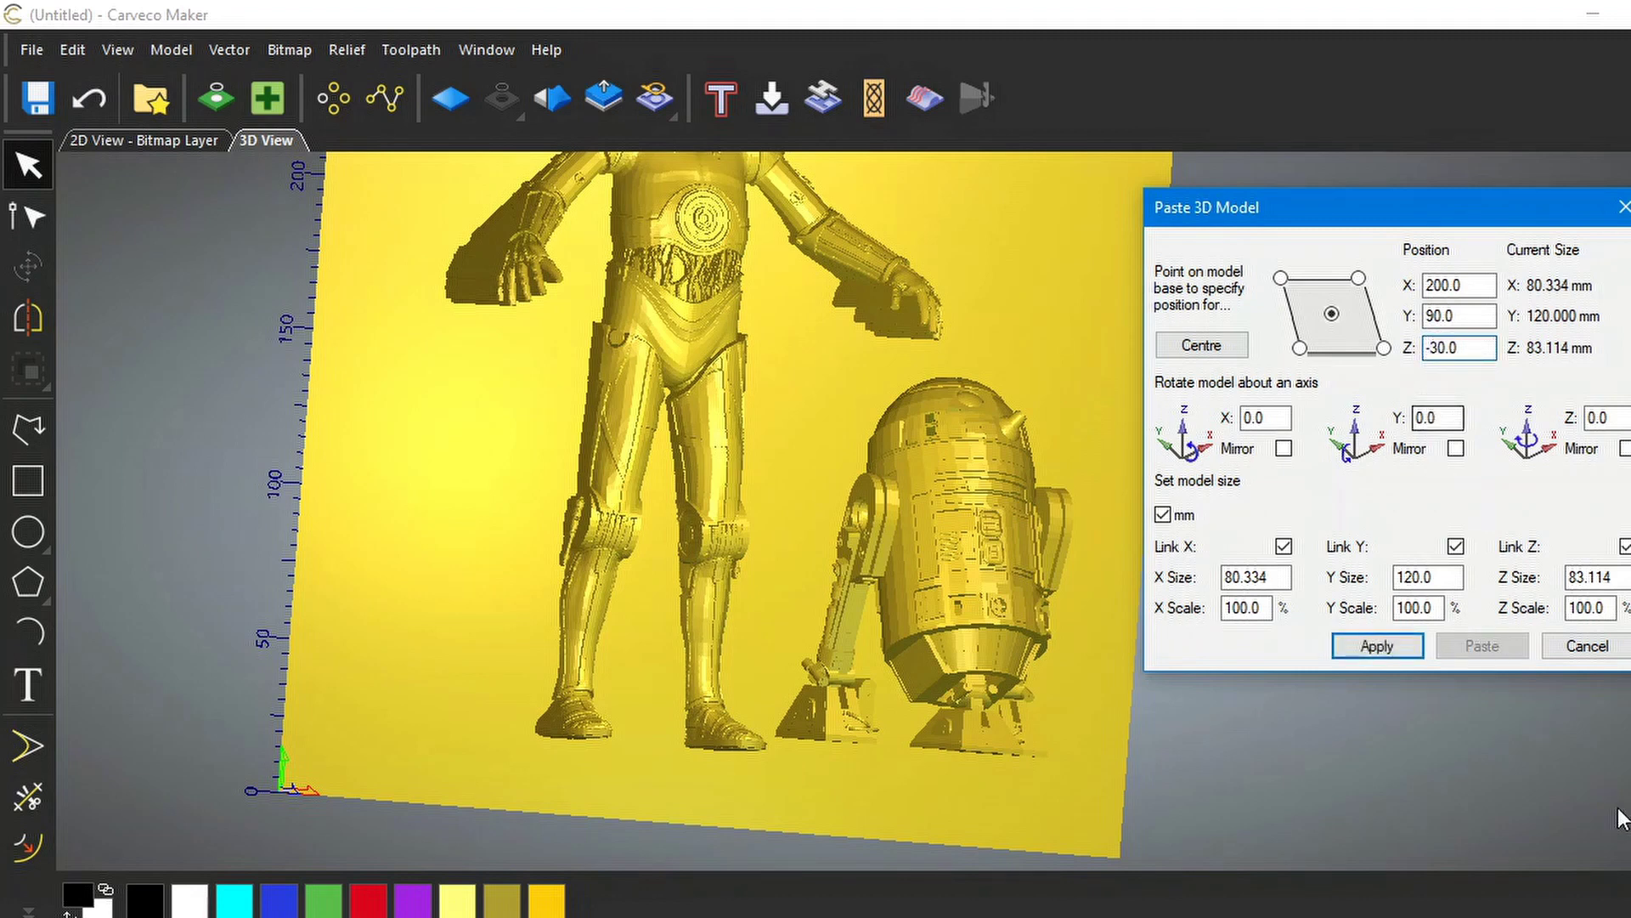
left_click(1376, 646)
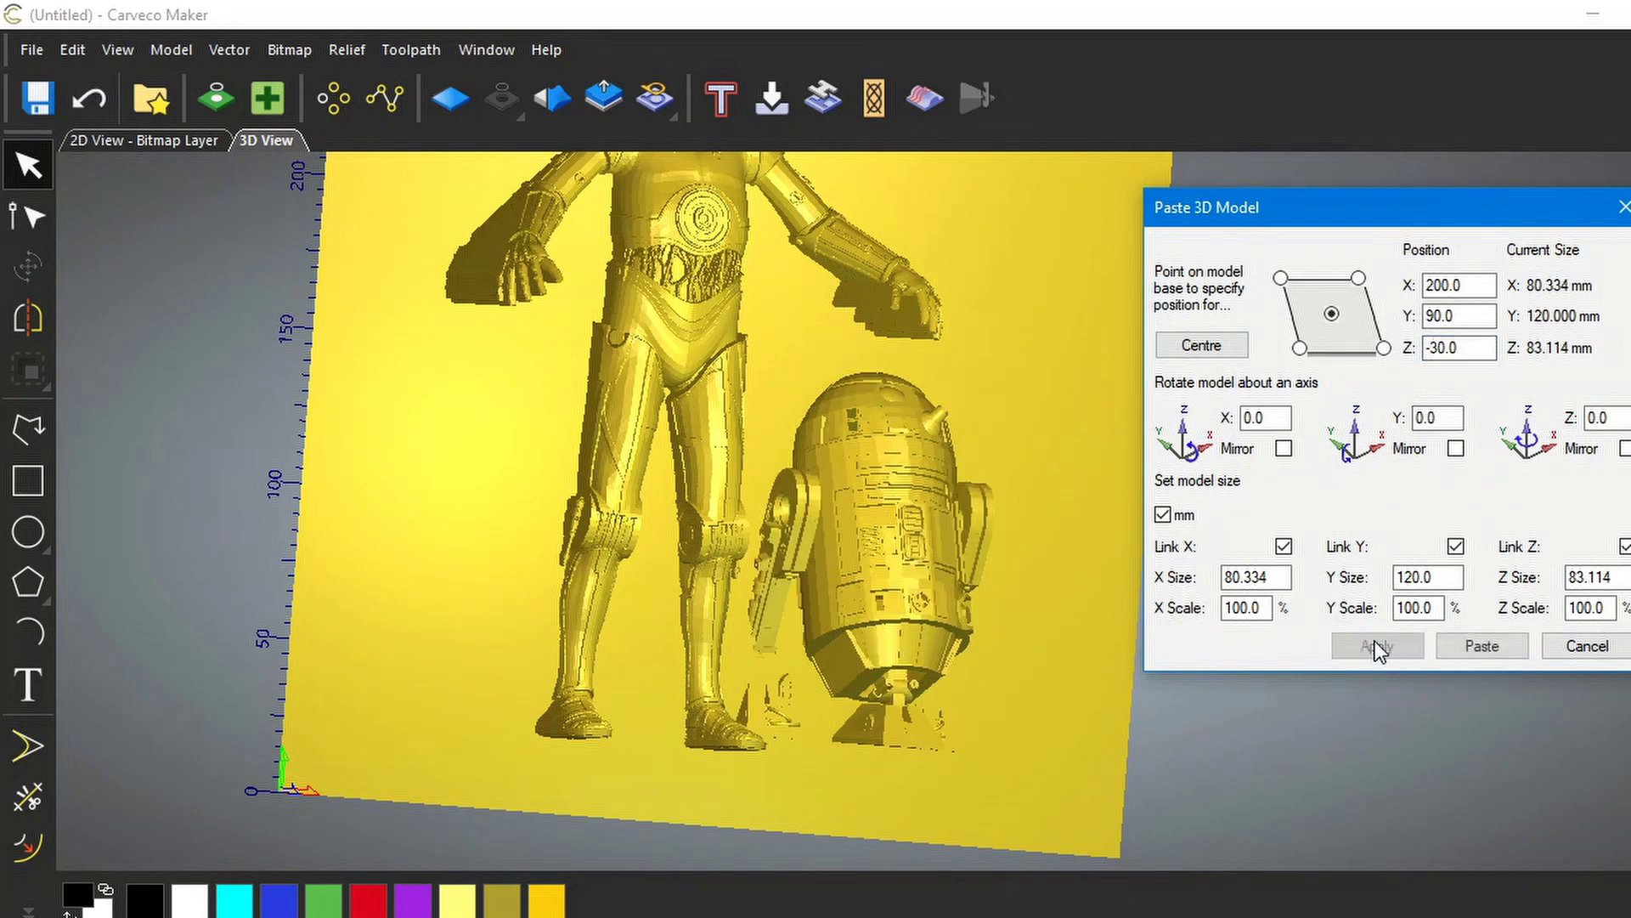
- Set the R2D2 model's Z position to -25 and apply it
double_click(1442, 349)
type("25")
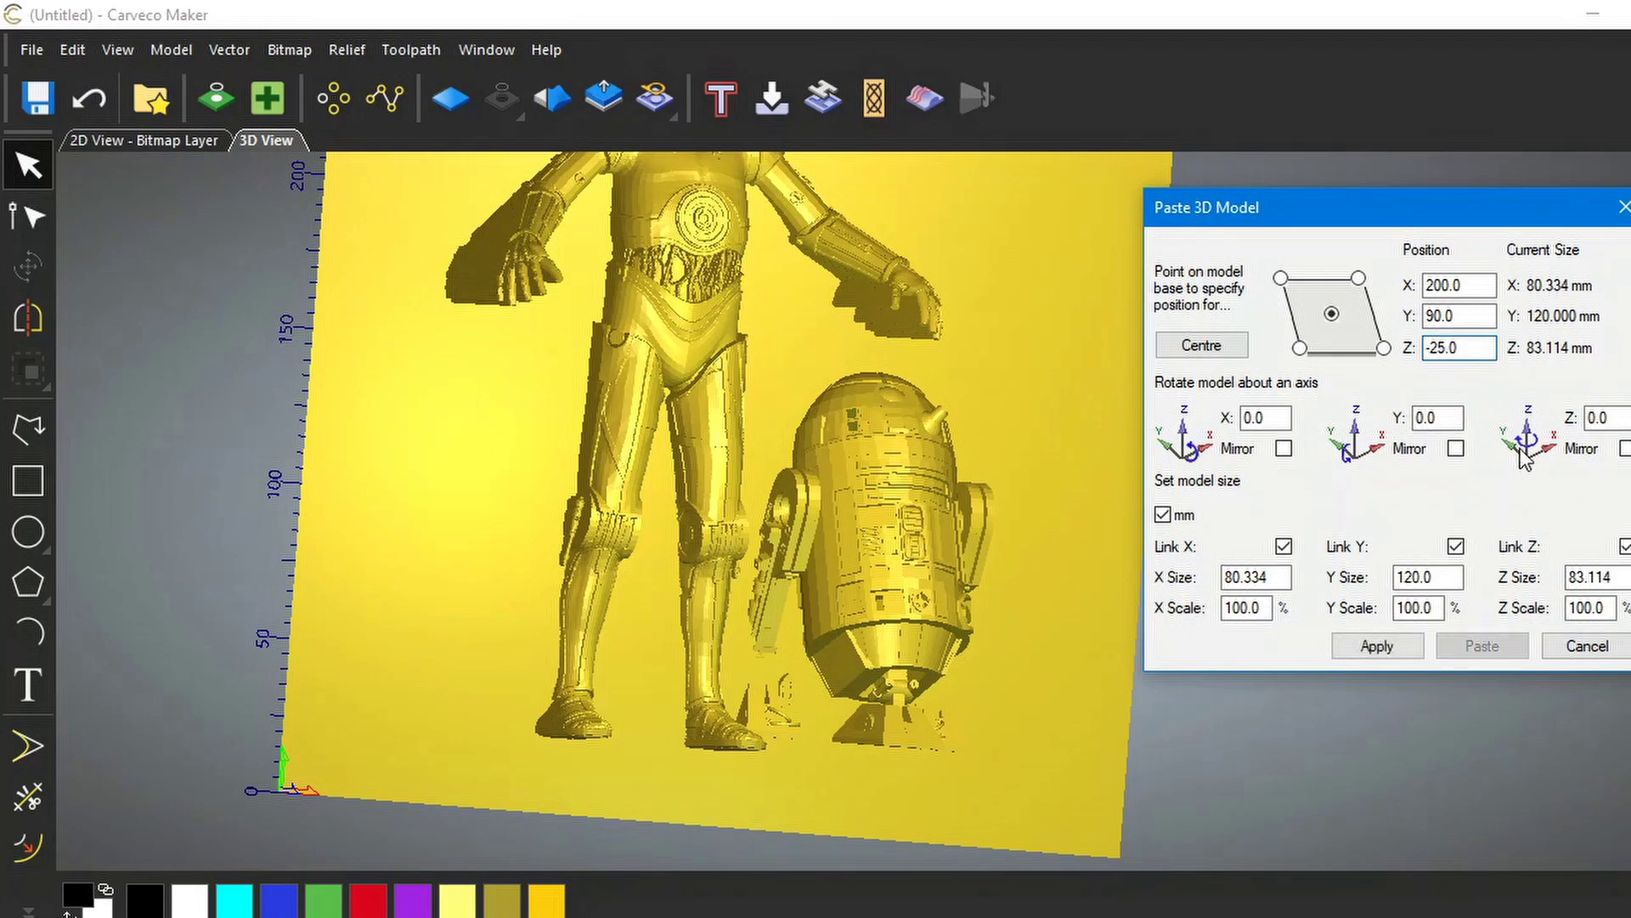
left_click(1378, 648)
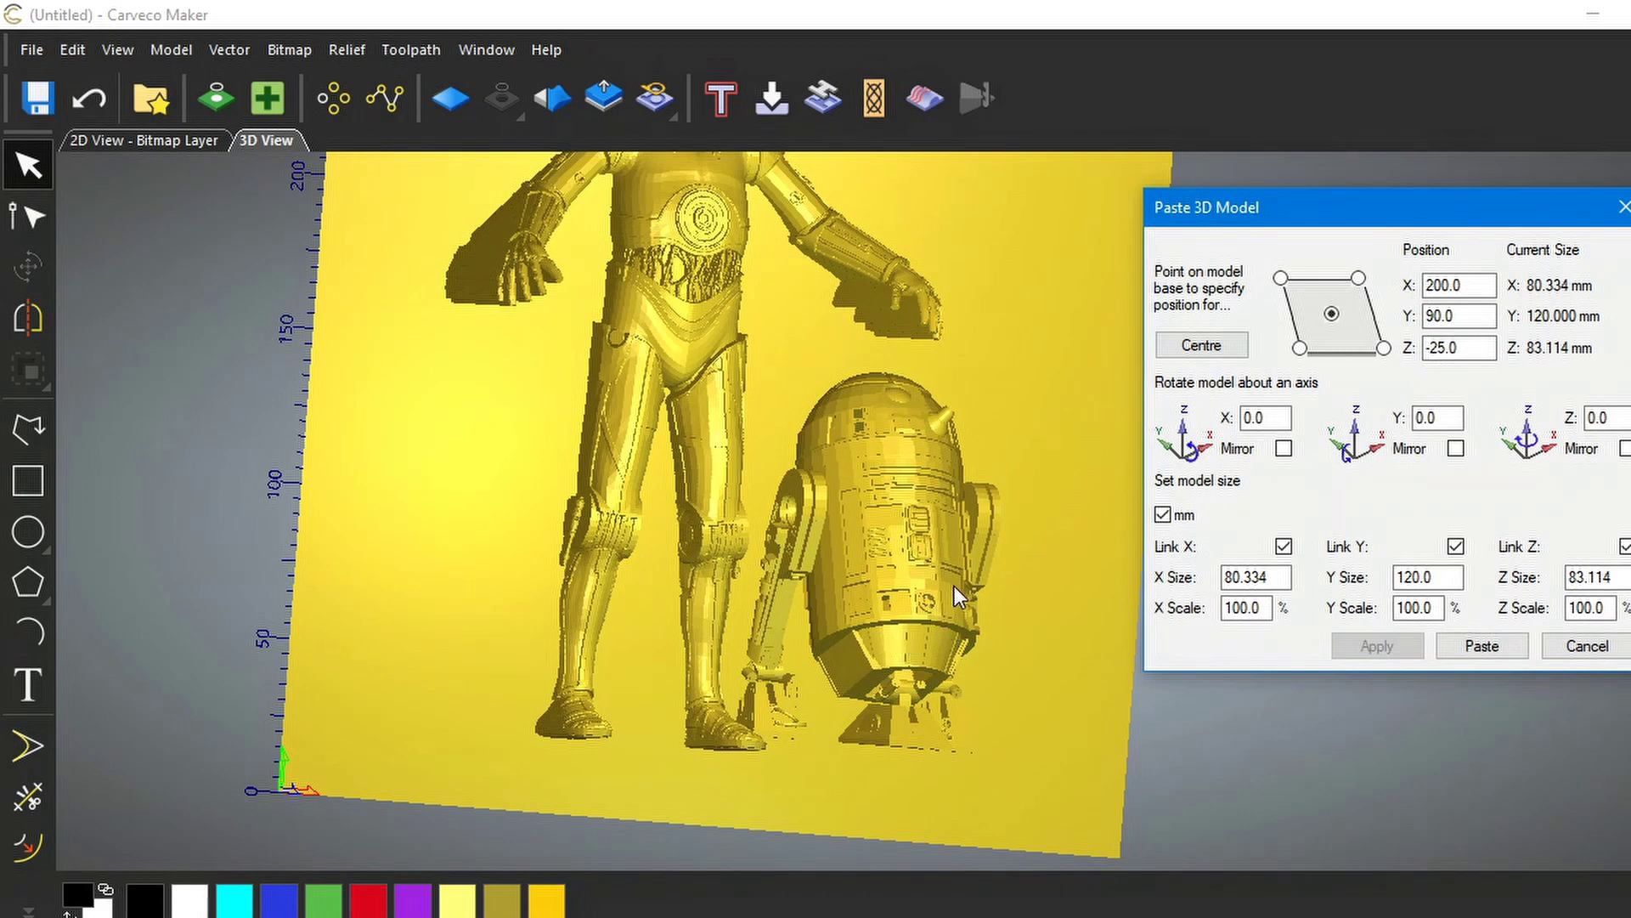
- Move the R2D2 model farther away from C3PO's feet by setting its X position to 210
left_click_drag(915, 574, 824, 568)
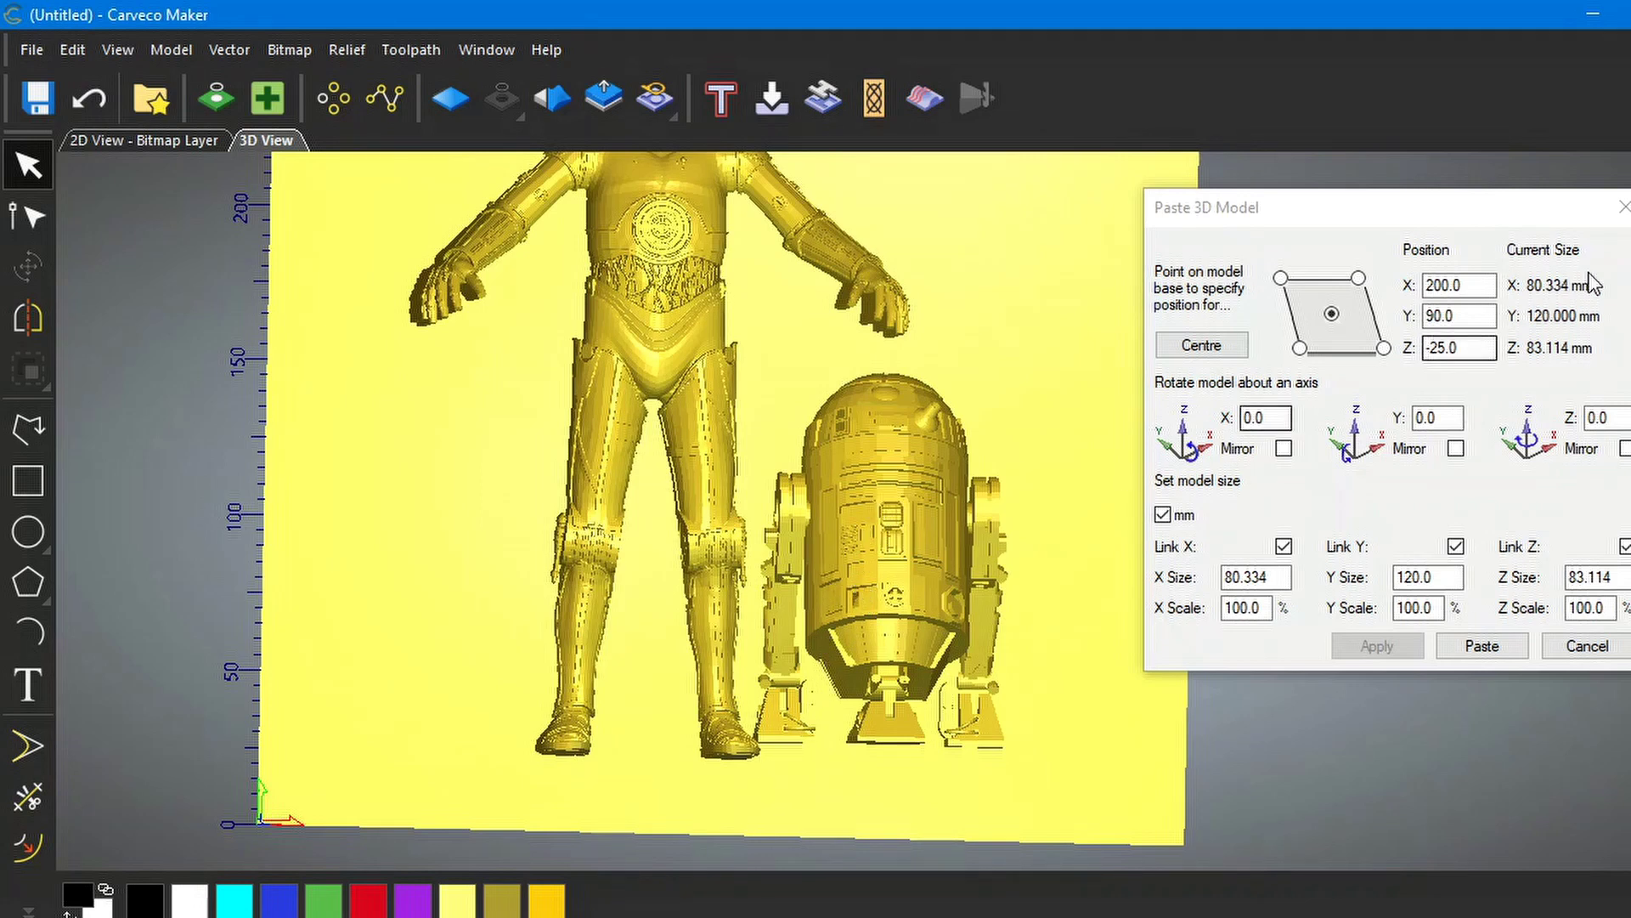
left_click(1454, 317)
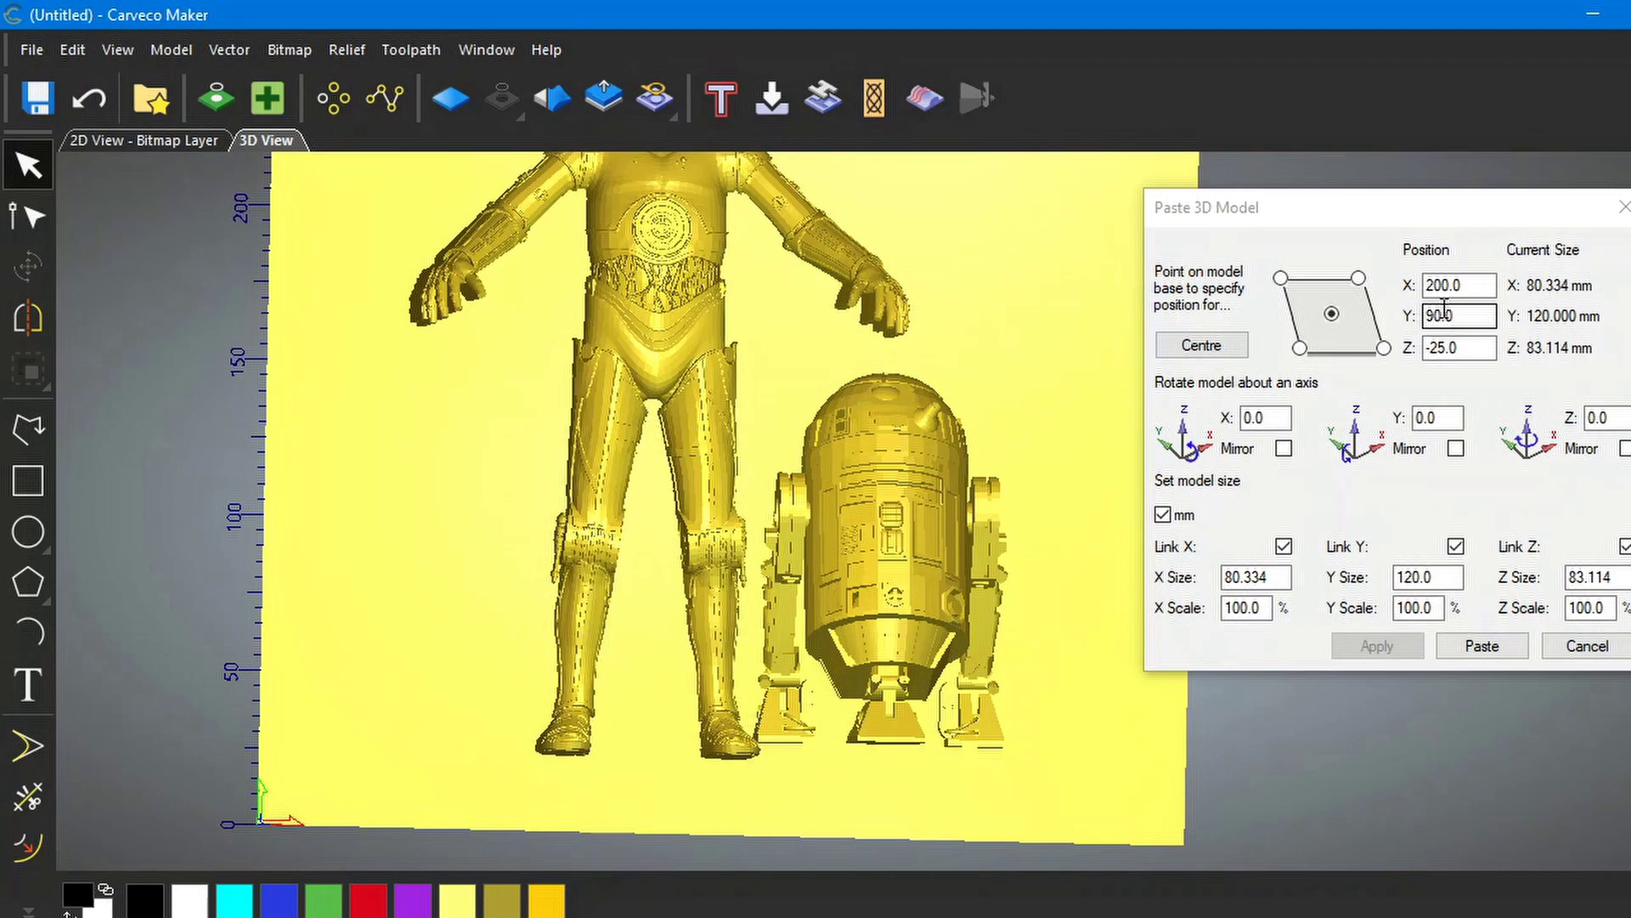
double_click(1438, 285)
left_click(1438, 285)
left_click(1437, 284)
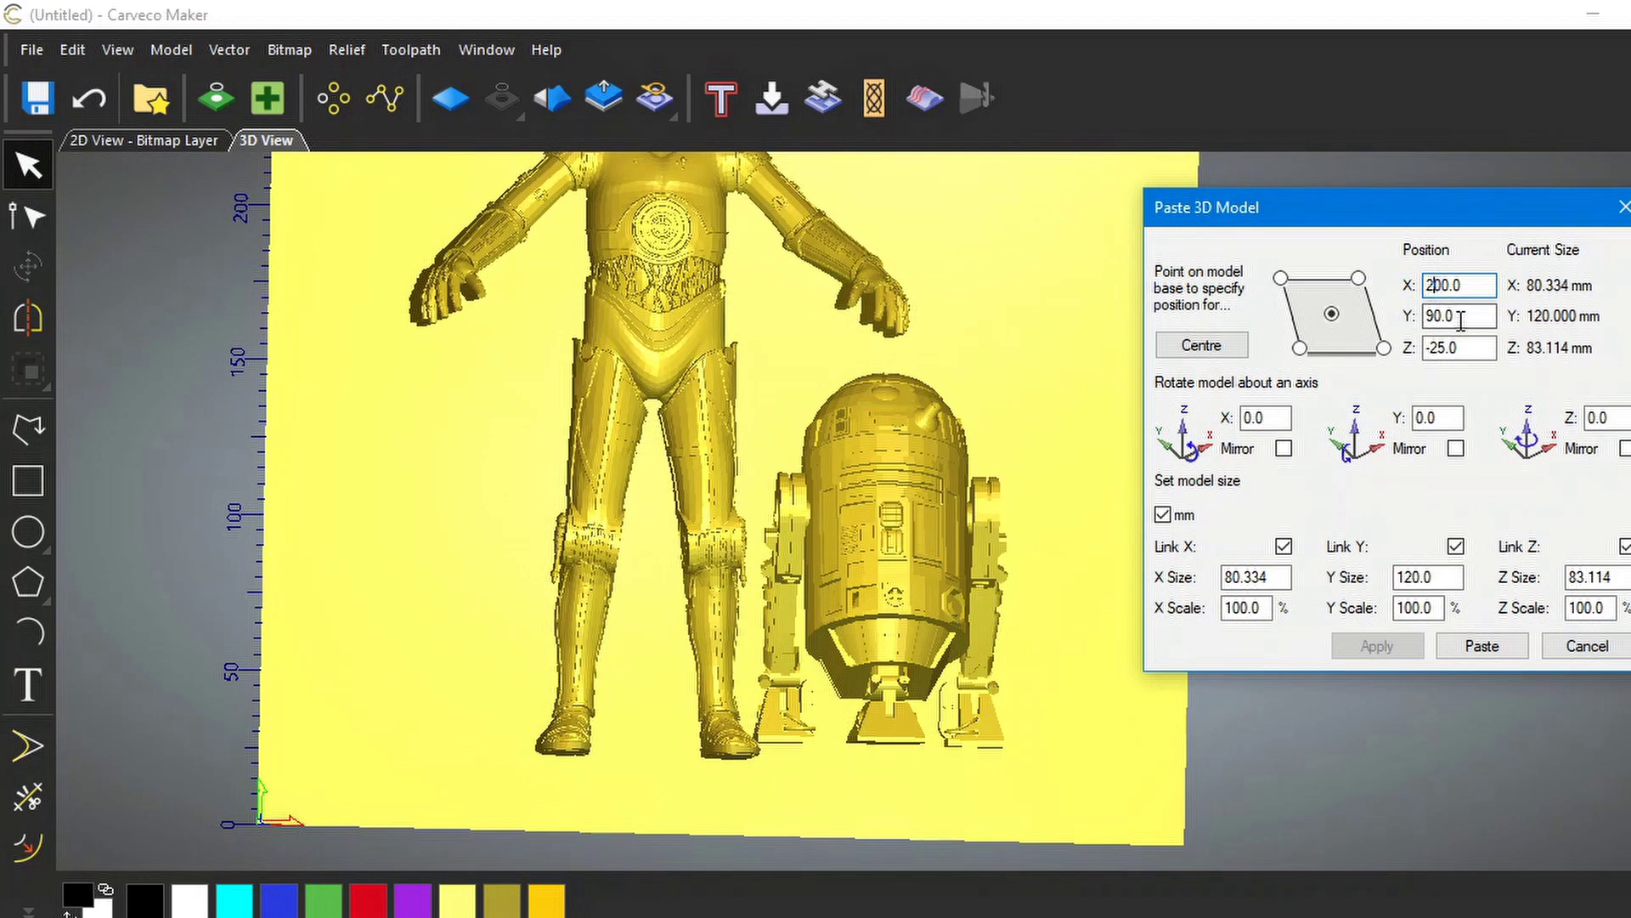
double_click(1436, 285)
left_click(1460, 289)
left_click_drag(1434, 285, 1443, 285)
type("1")
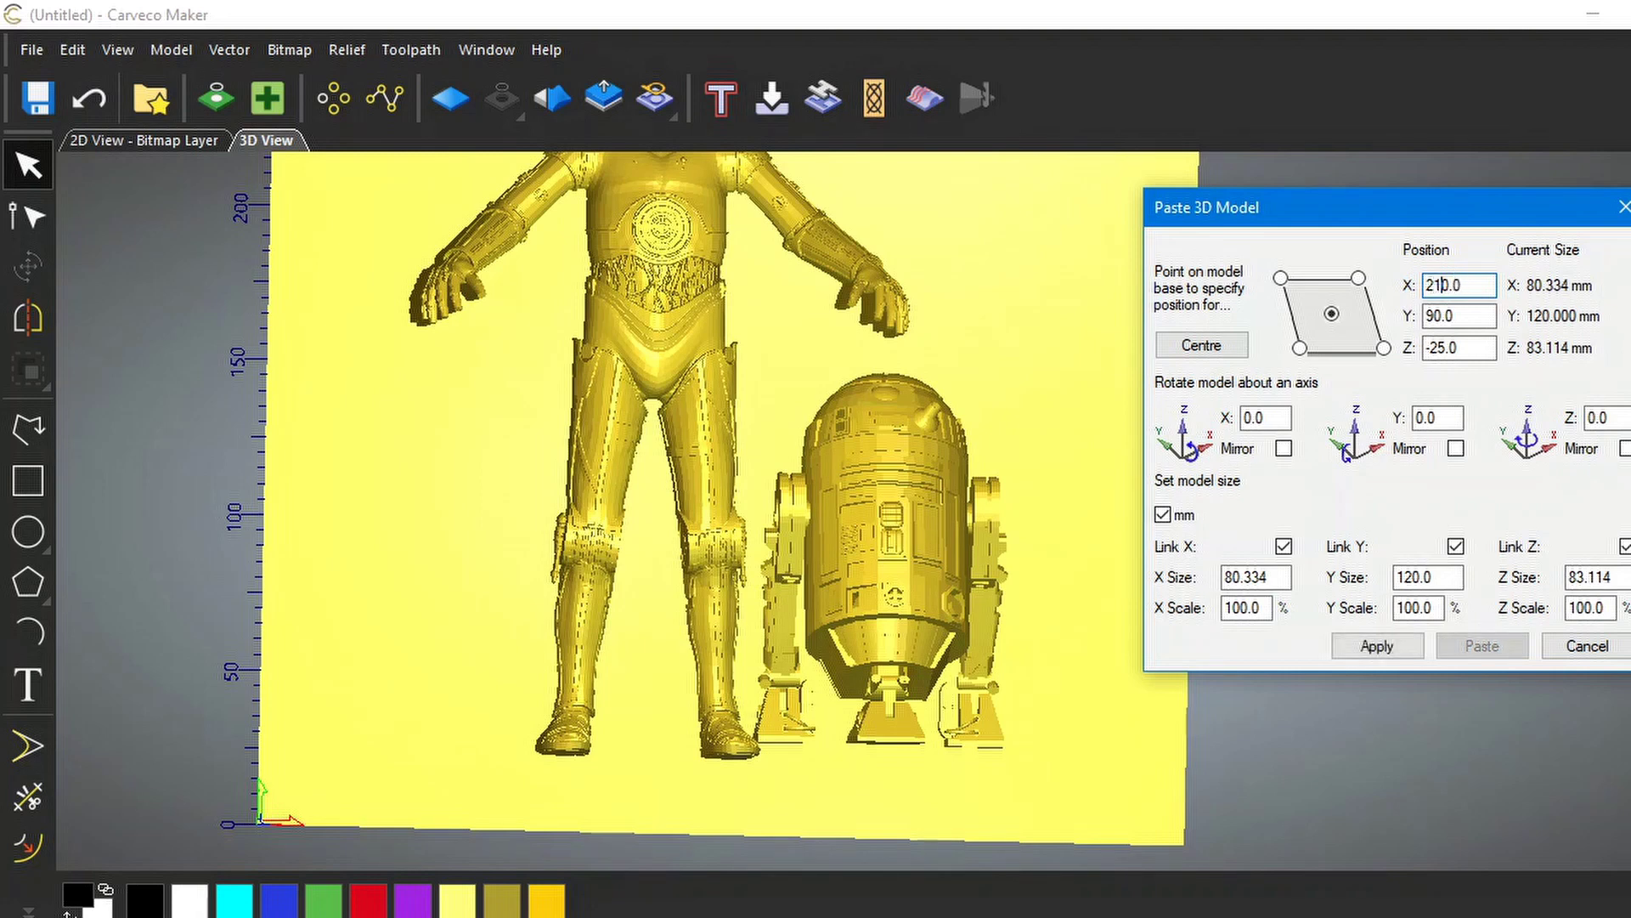
left_click(1368, 644)
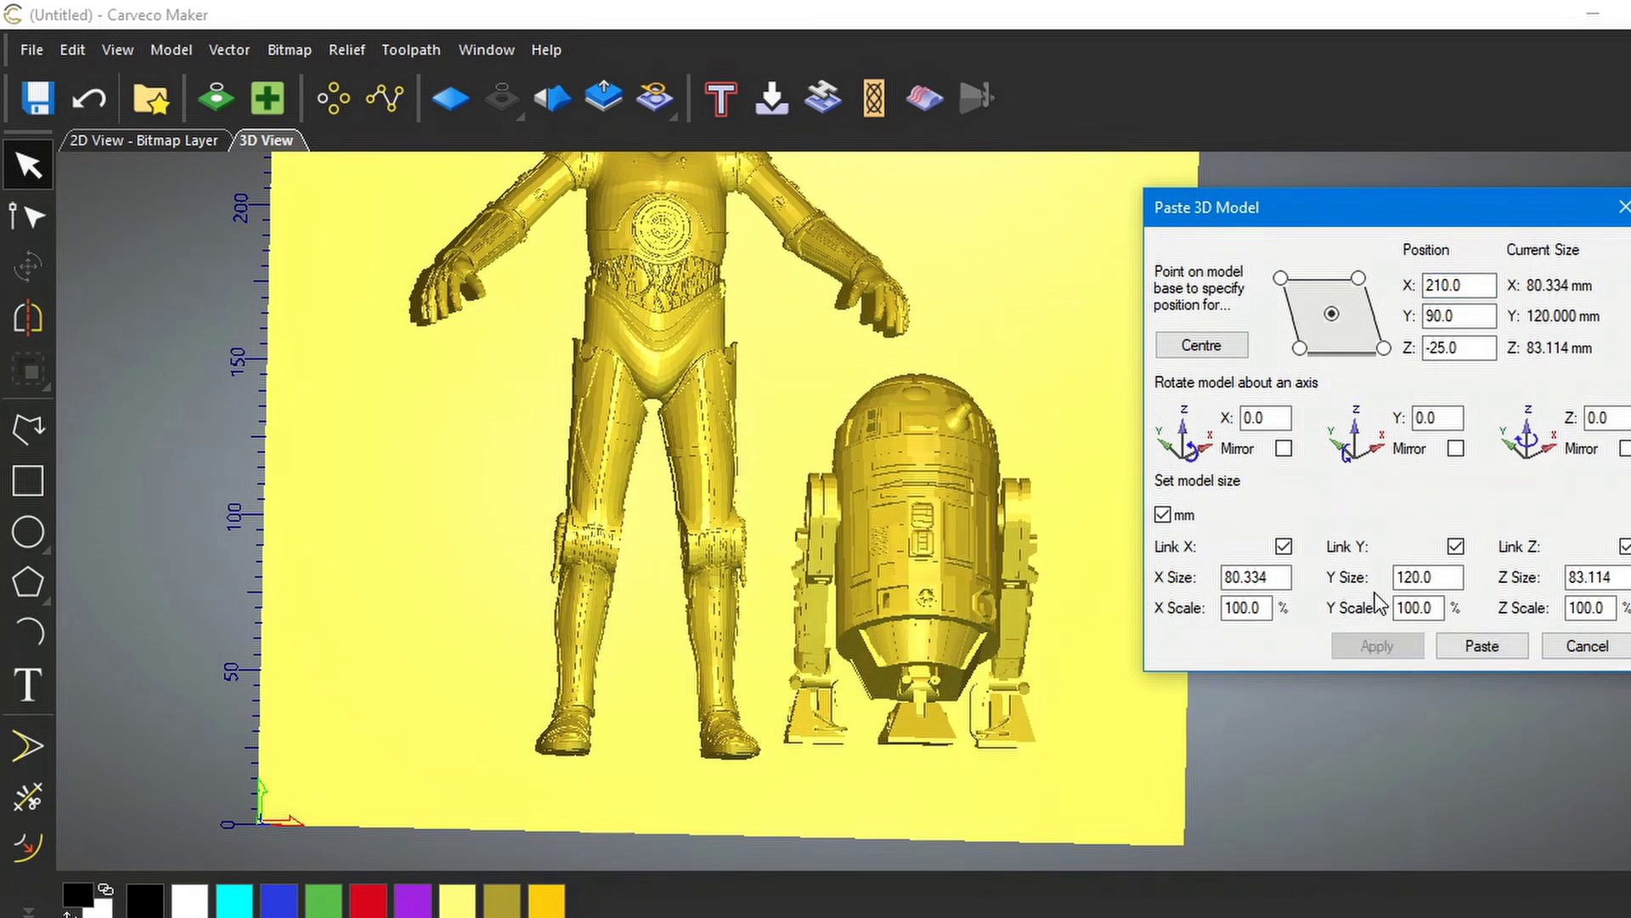
- Lower the R2D2 model on the base to align with C3PO's feet by setting its Y position to 85
left_click(1436, 316)
left_click(1436, 315)
left_click_drag(1443, 311, 1432, 315)
key("BackSpace")
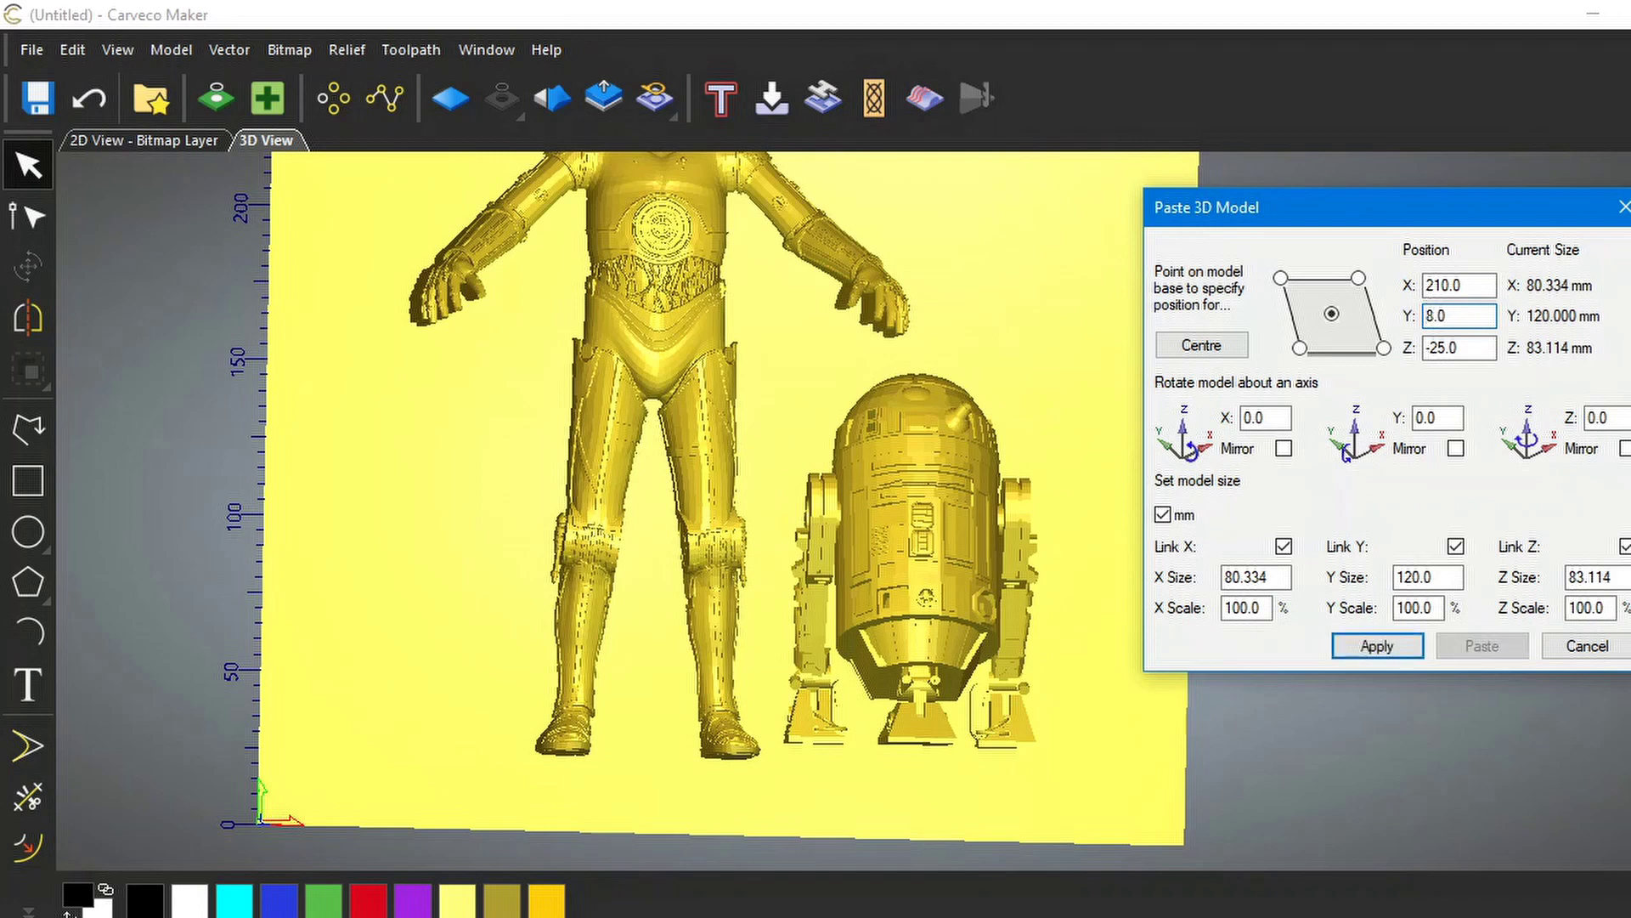
type("25")
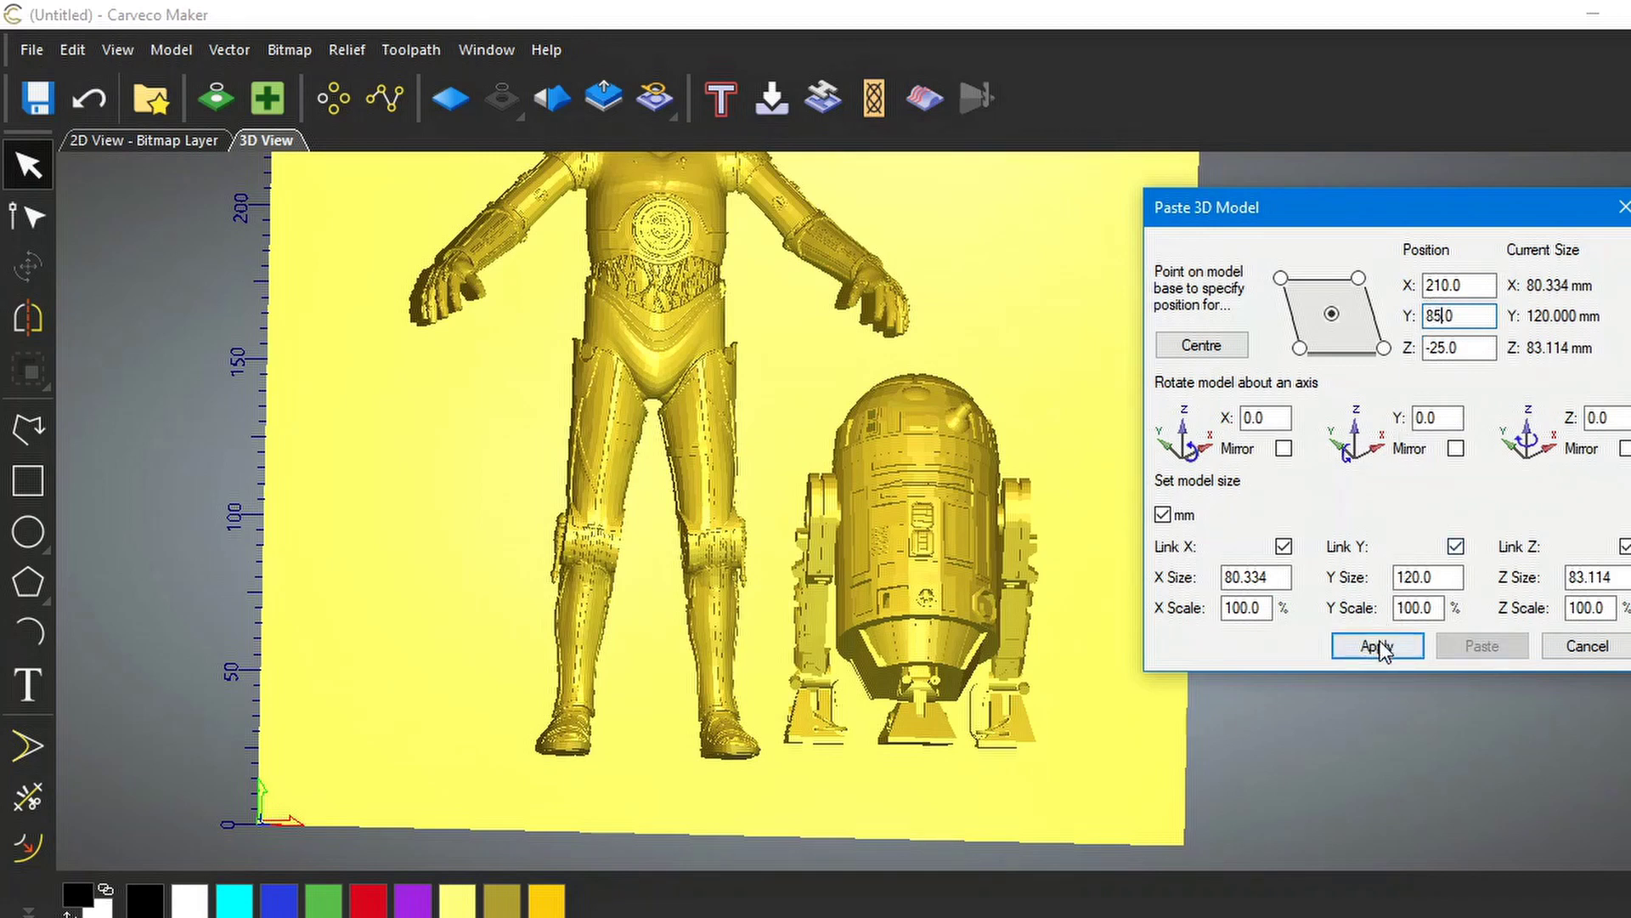
left_click(1375, 646)
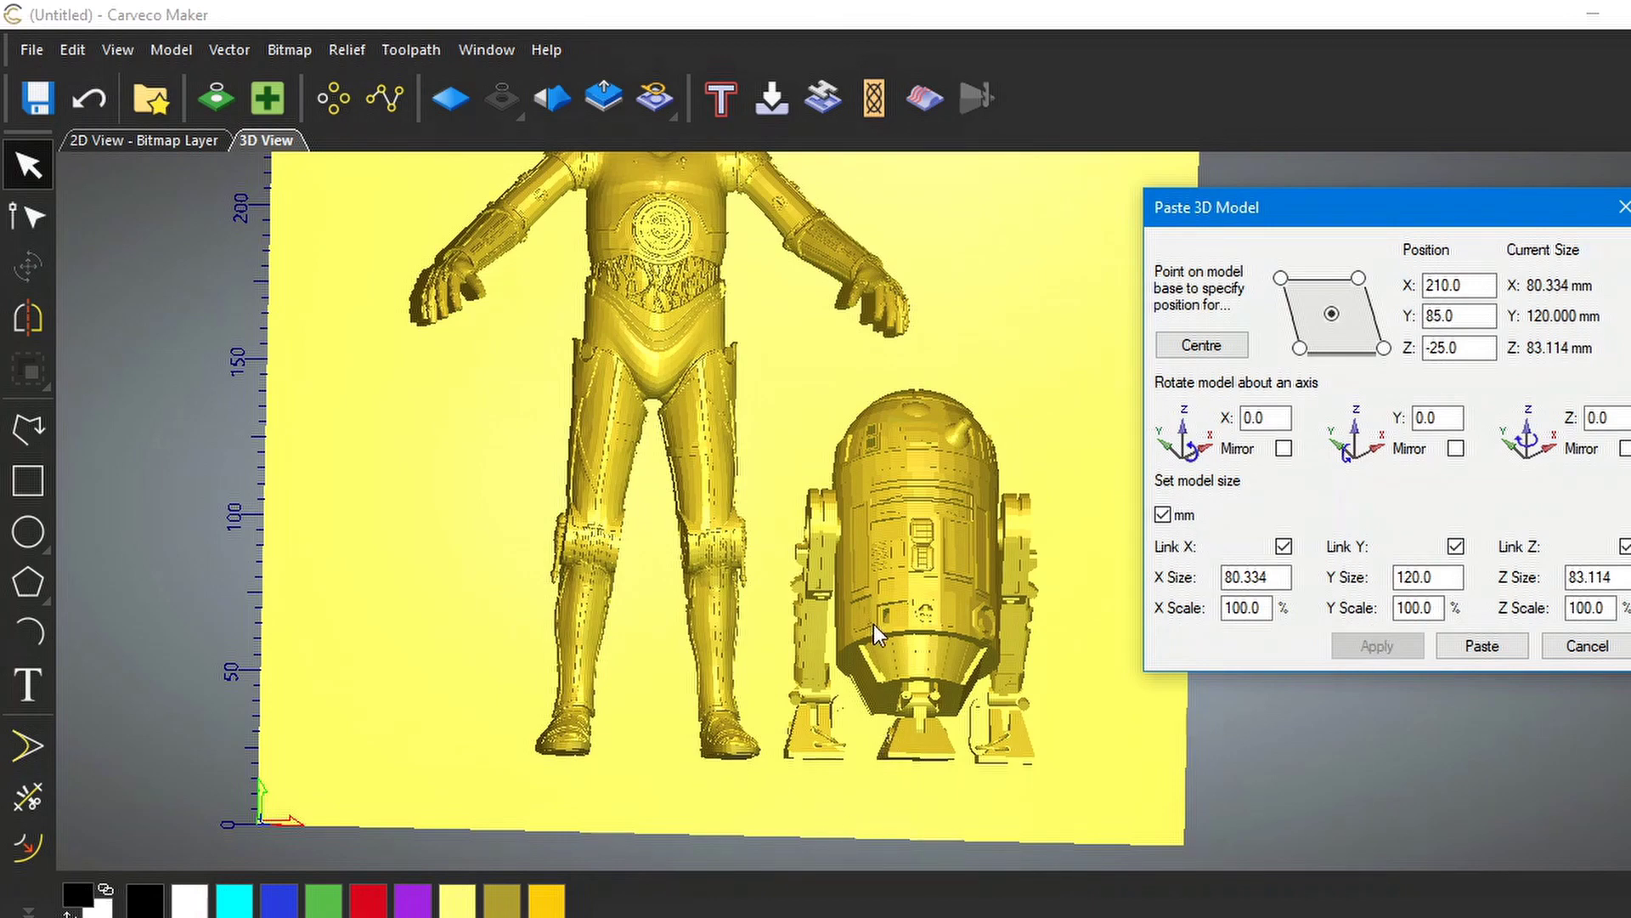
- Check the R2D2 placement from several angles and paste the model into the relief beside C3PO
left_click_drag(814, 578, 1329, 659)
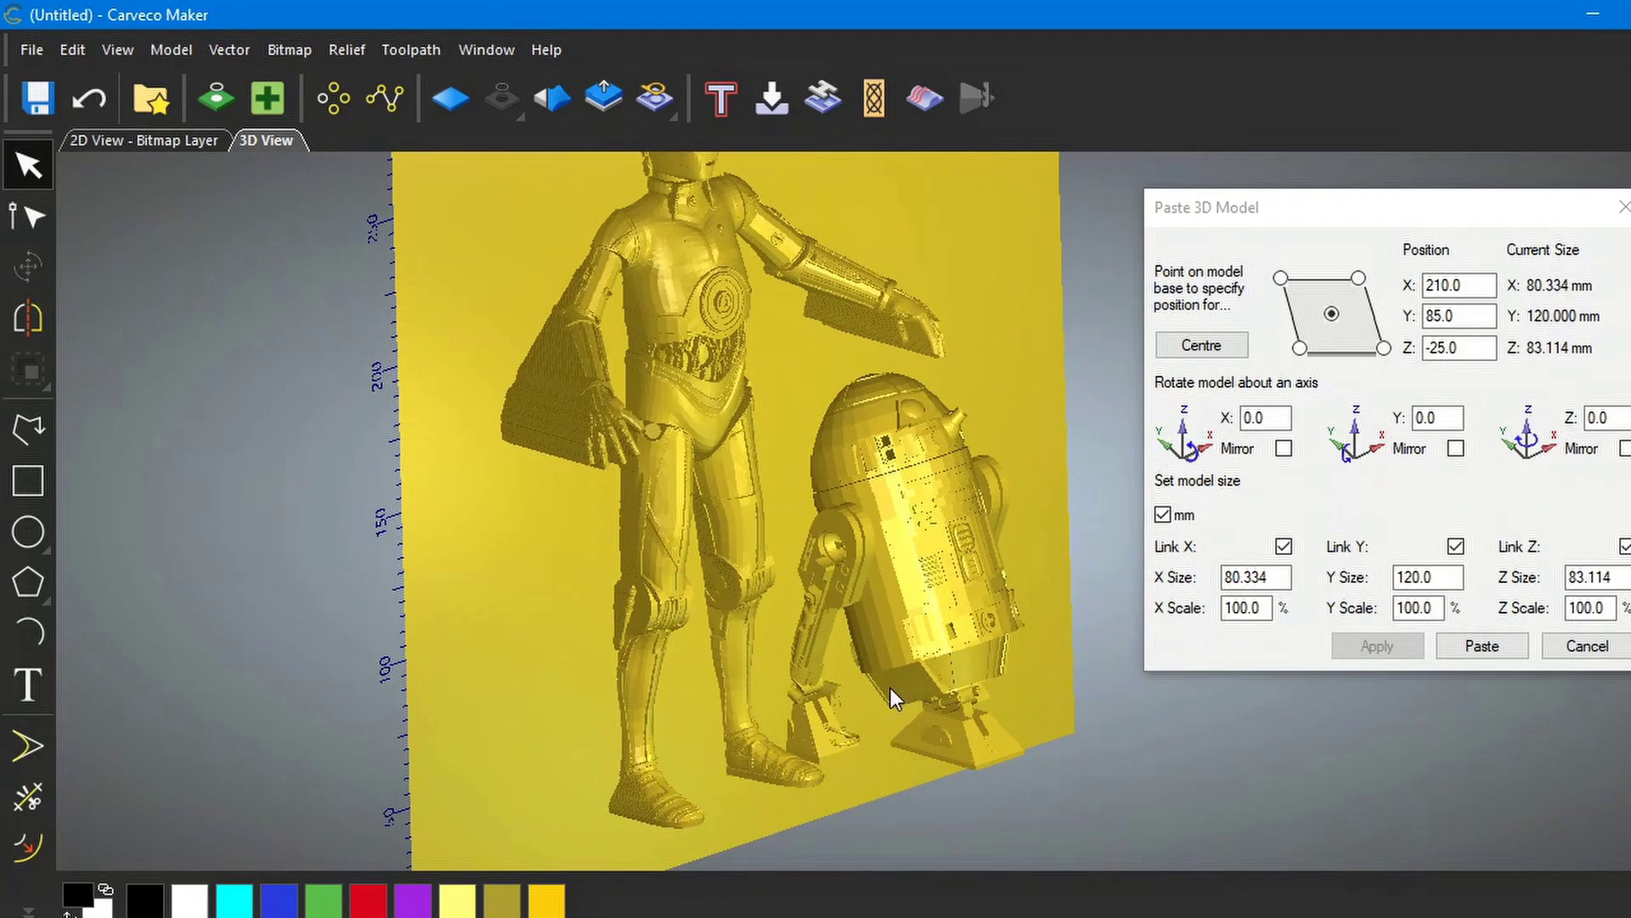
left_click_drag(891, 687, 512, 675)
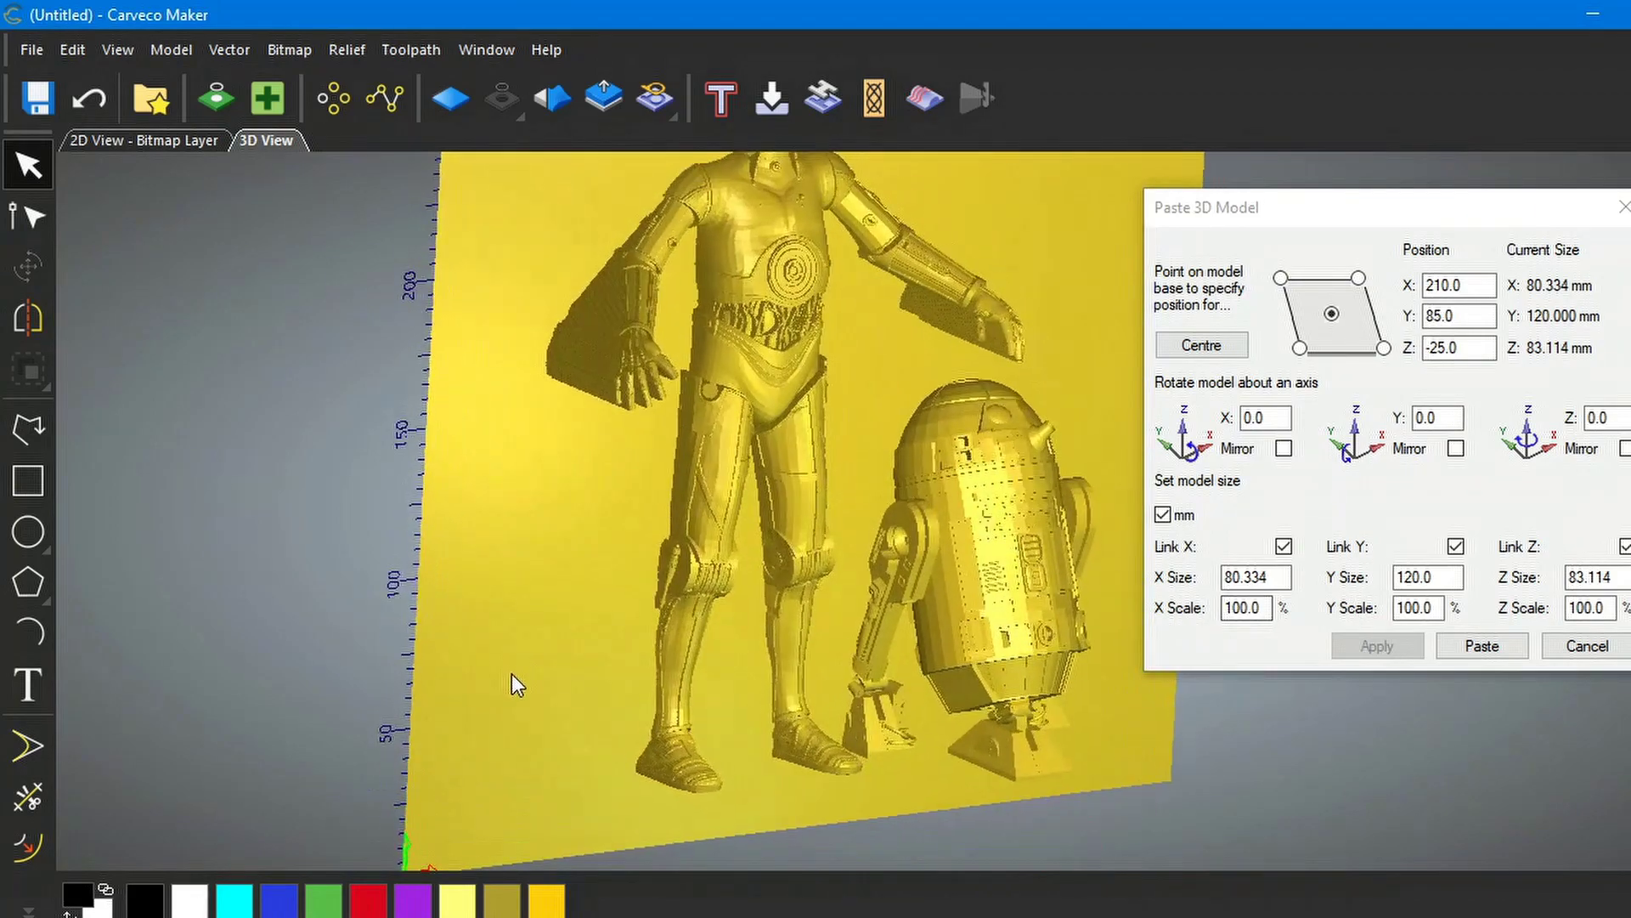
left_click_drag(889, 507, 756, 442)
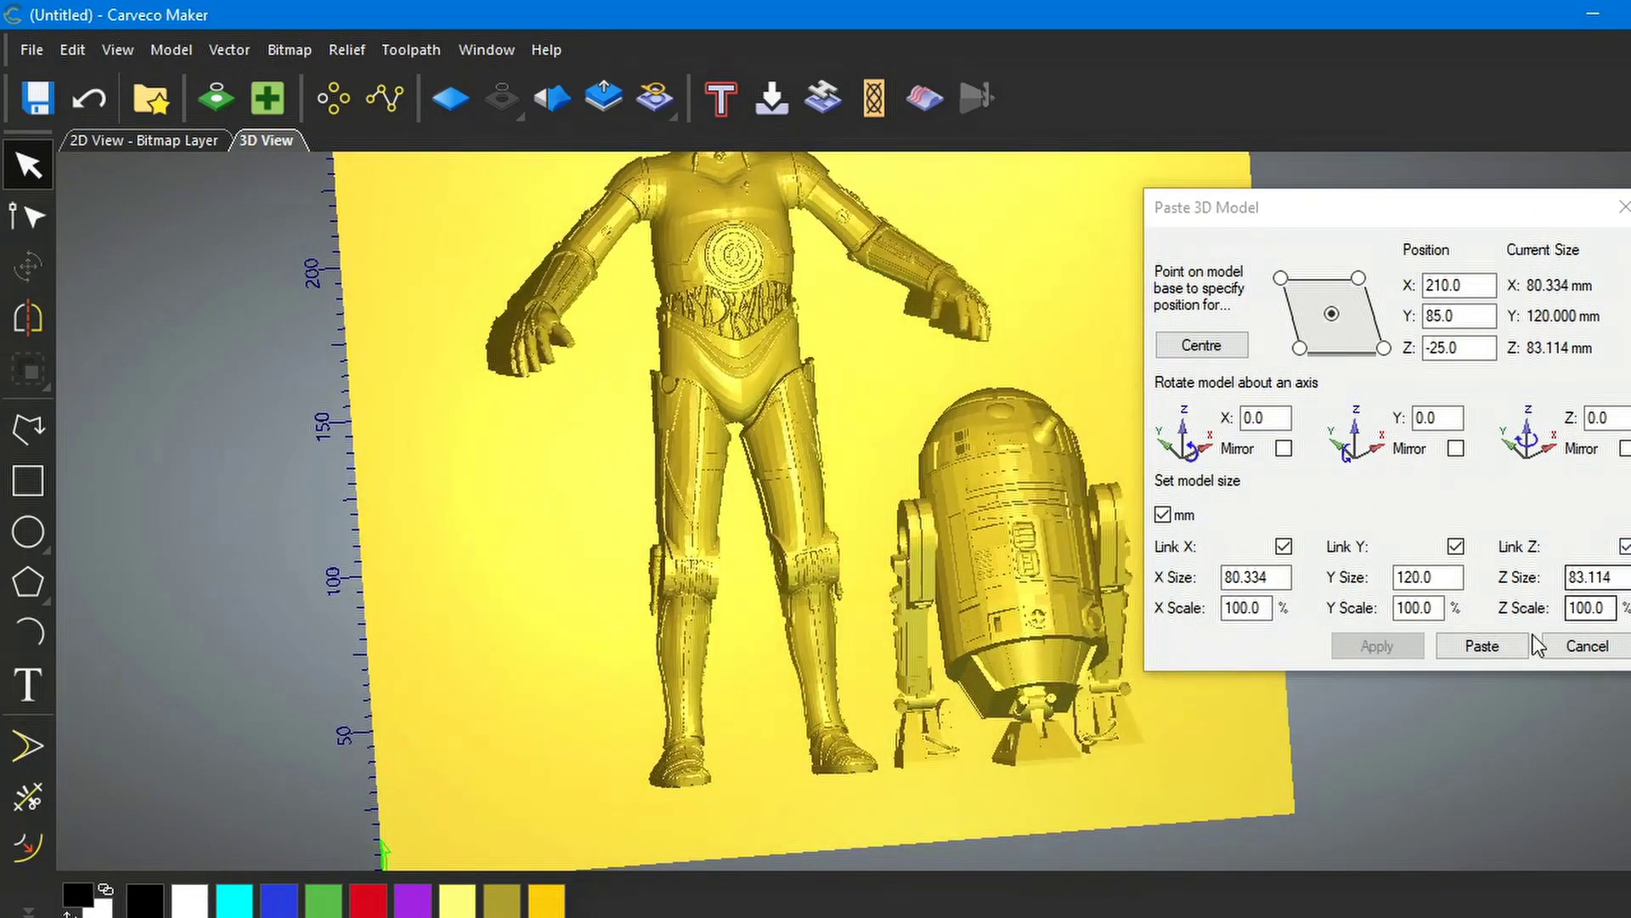
left_click(1488, 647)
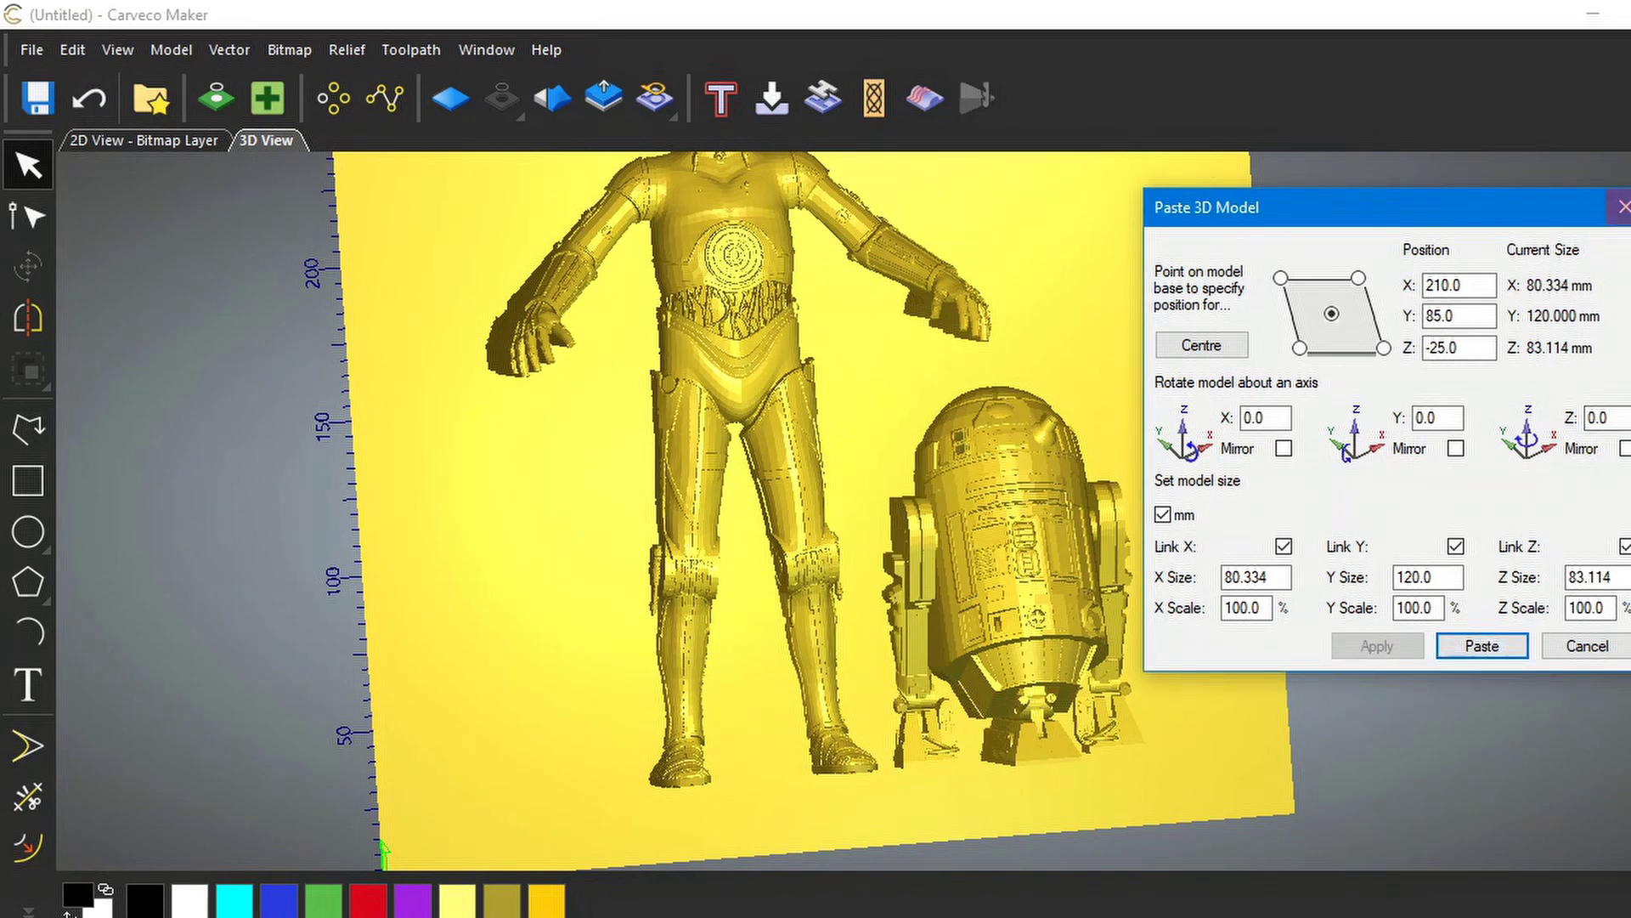
- Examine the combined C3PO and R2D2 relief from the front and at an angle, checking both figures' detail and placement
scroll(1020, 387, "down", 2)
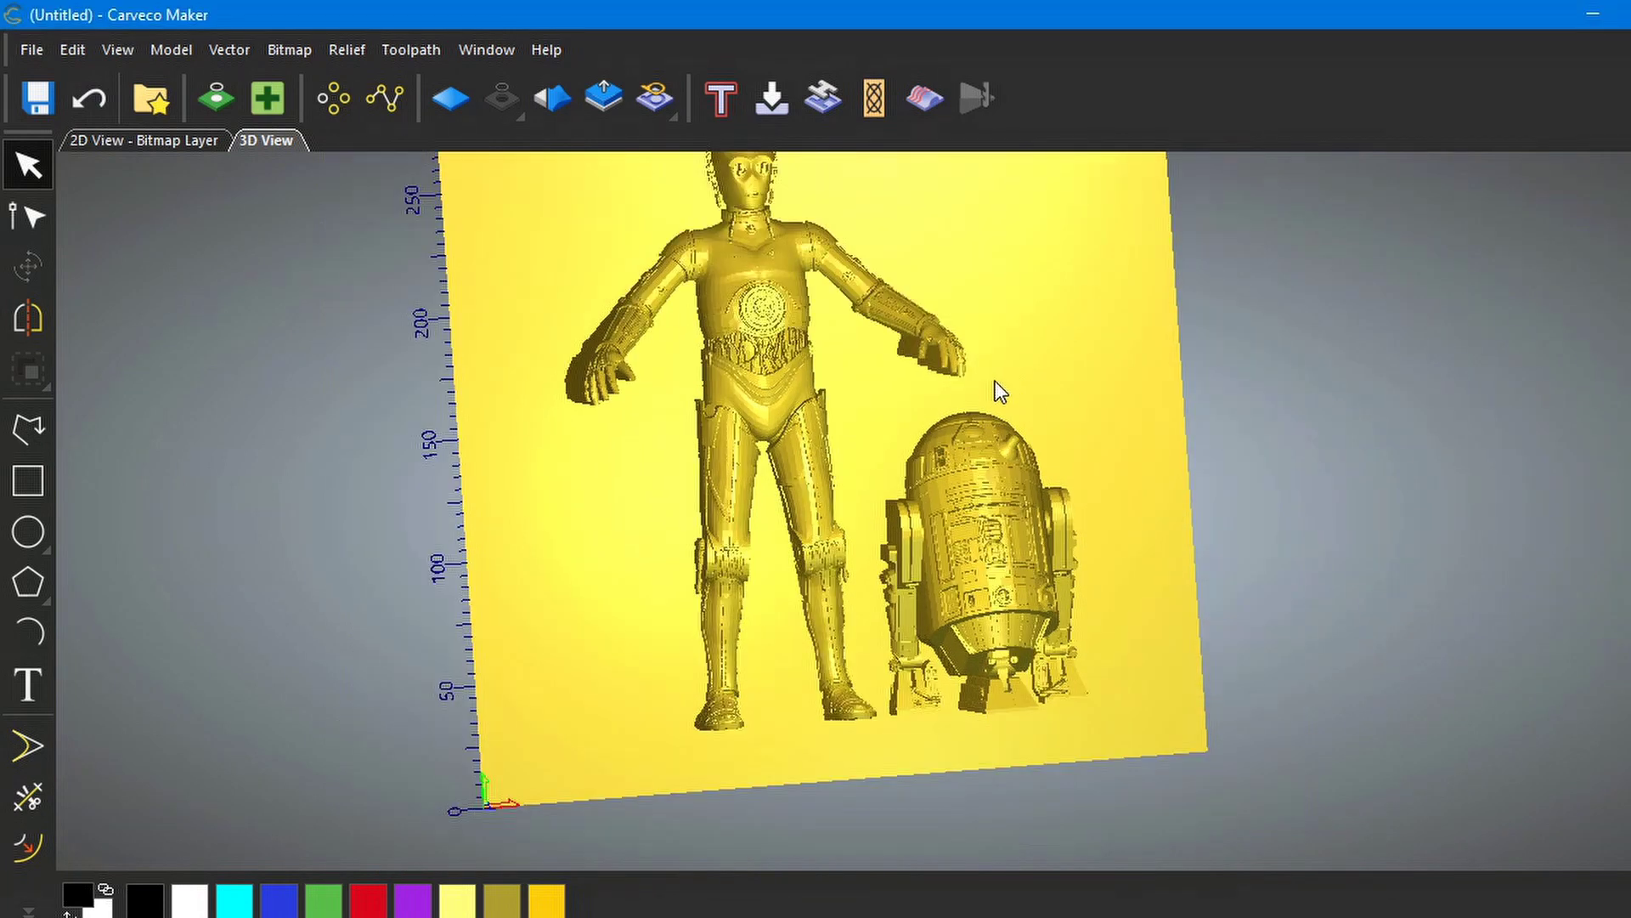
middle_click_drag(1000, 391, 993, 457)
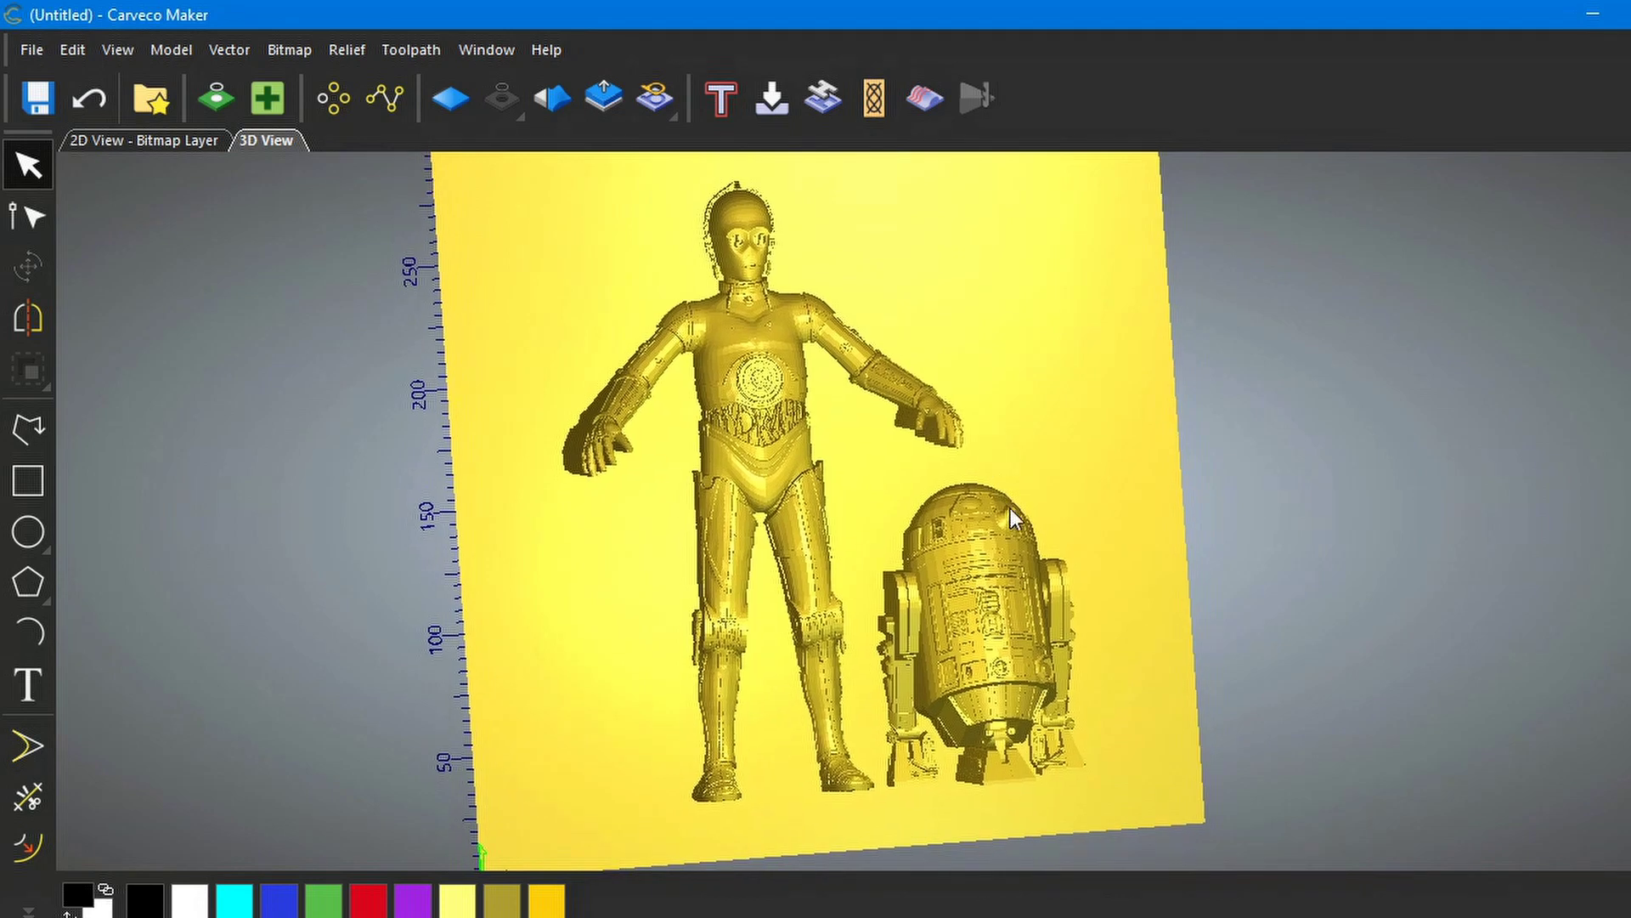
left_click_drag(676, 331, 751, 304)
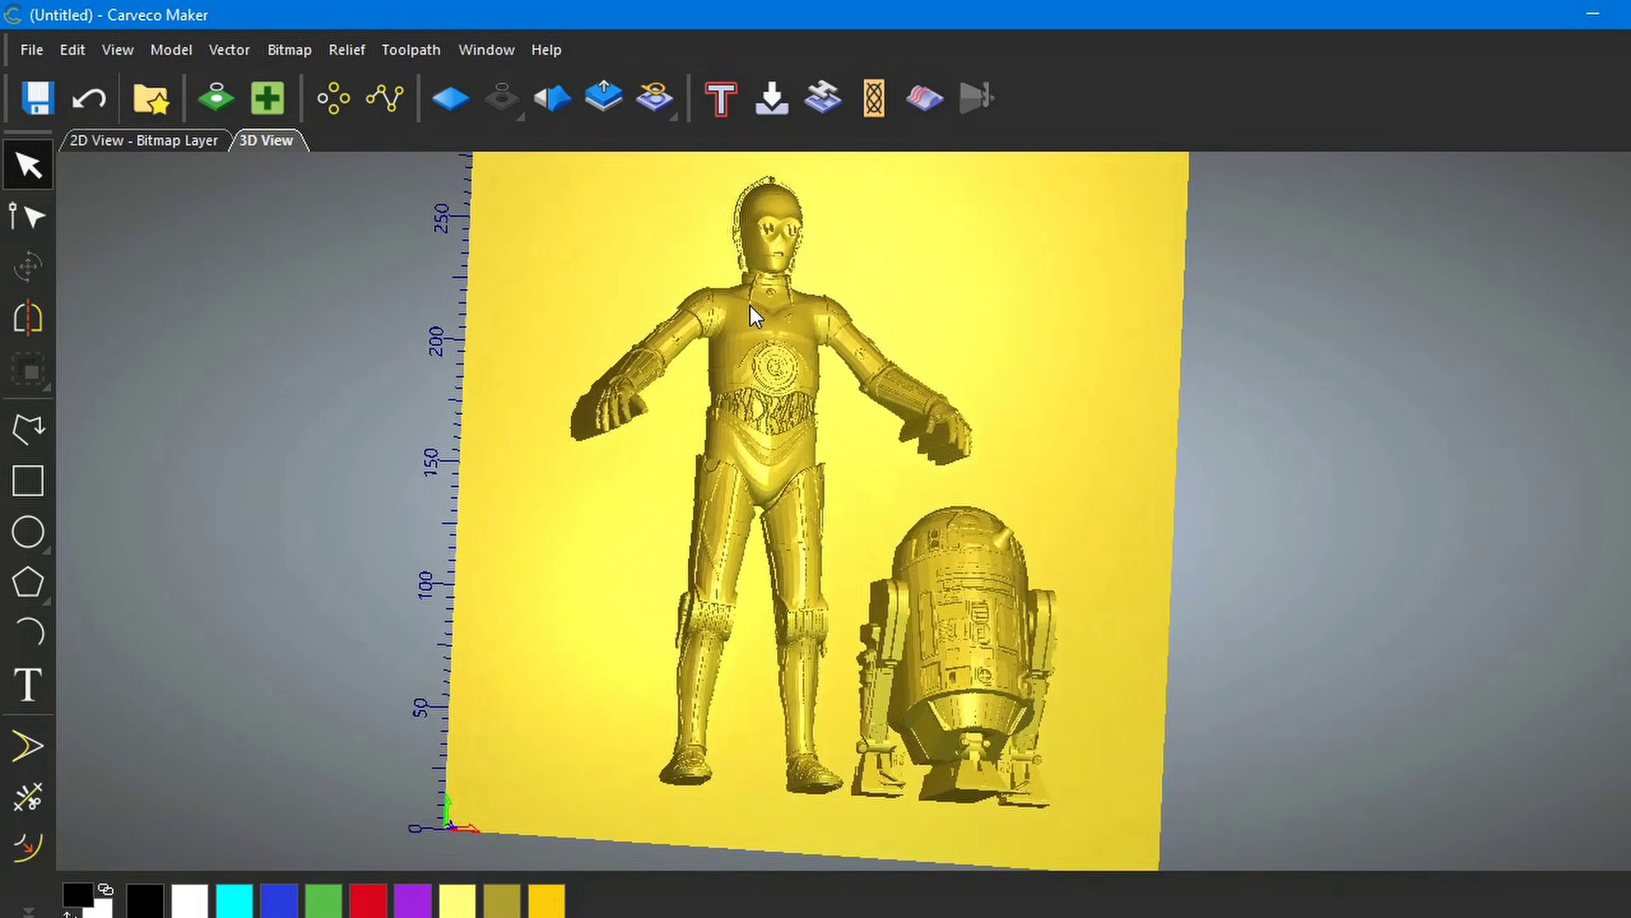
left_click_drag(1011, 551, 708, 615)
left_click_drag(832, 183, 778, 191)
left_click_drag(830, 462, 869, 435)
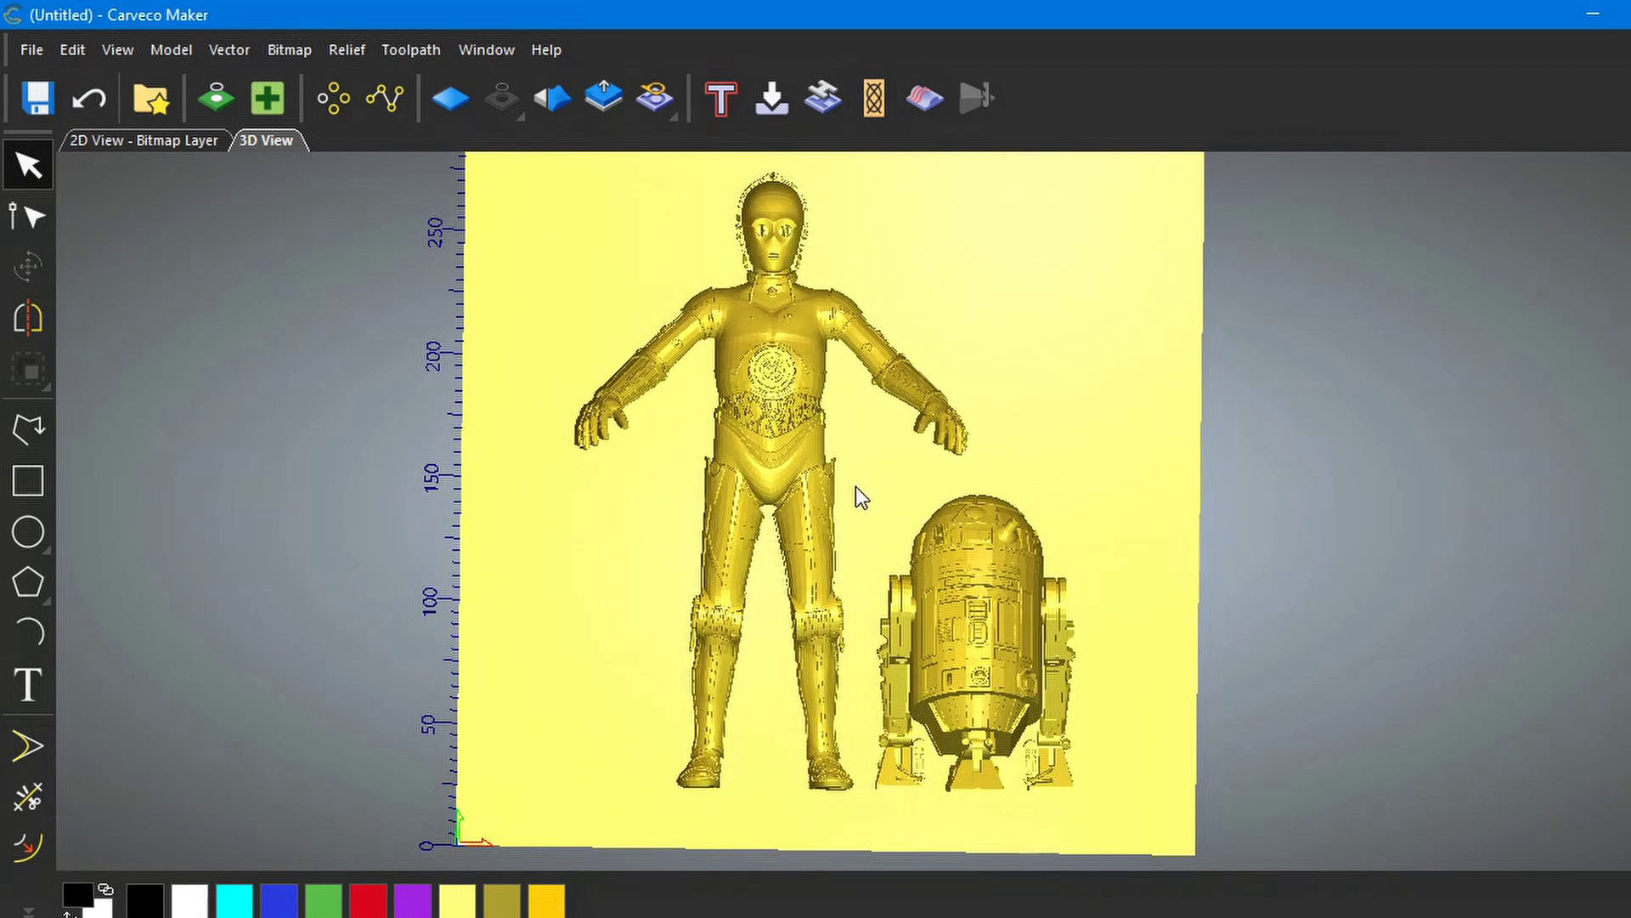
scroll(854, 486, "up", 2)
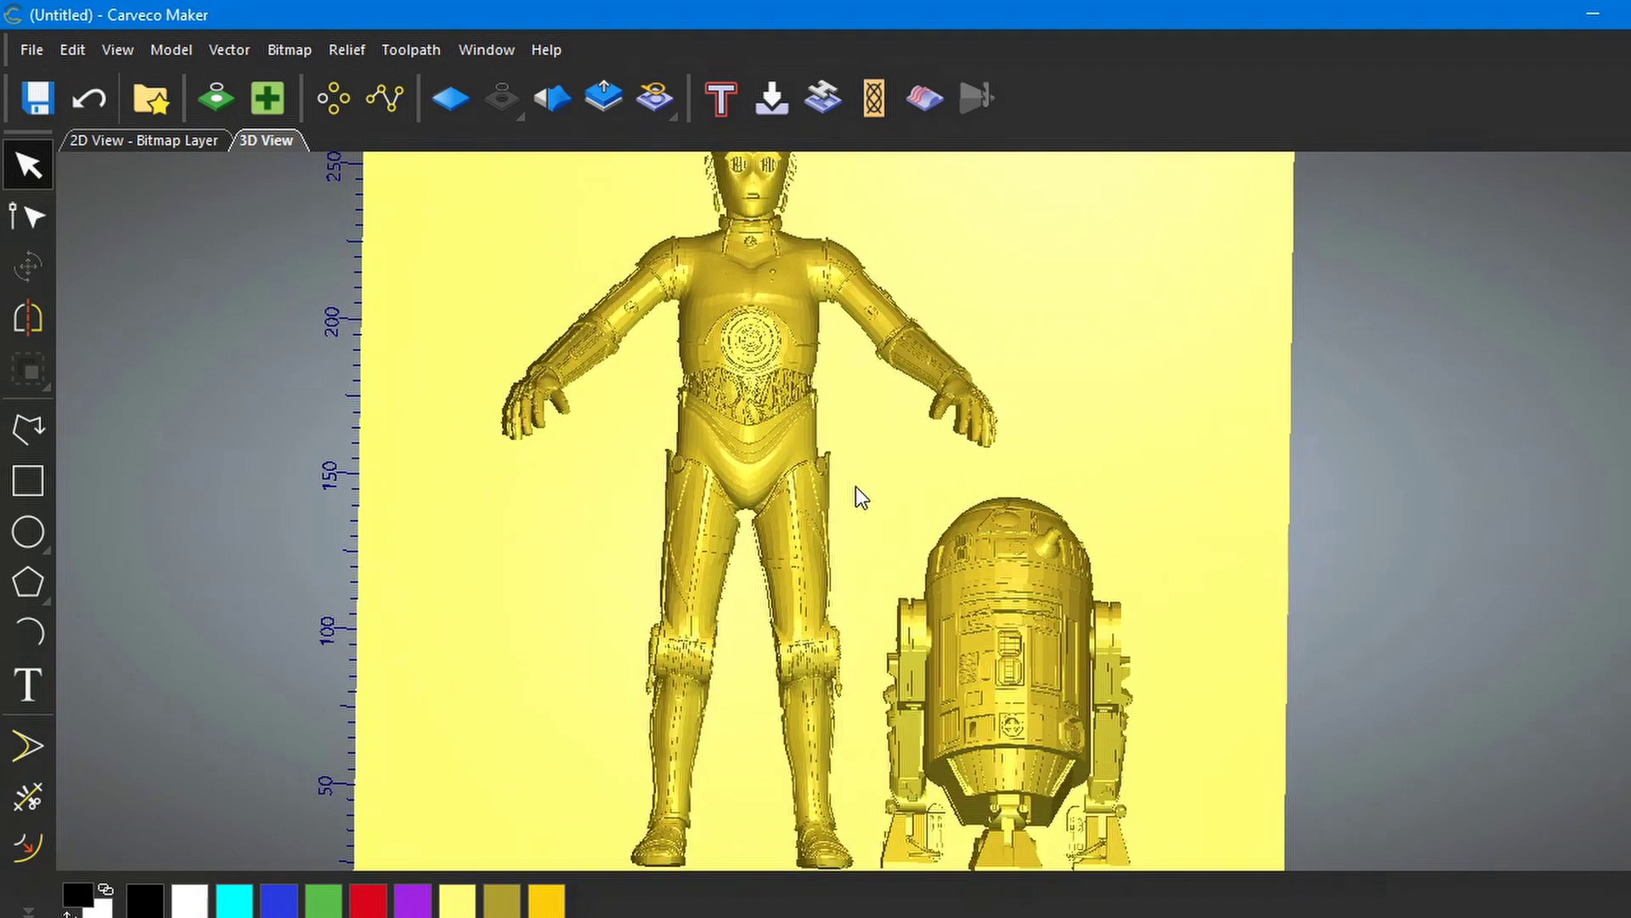
scroll(857, 489, "down", 2)
middle_click_drag(895, 419, 890, 457)
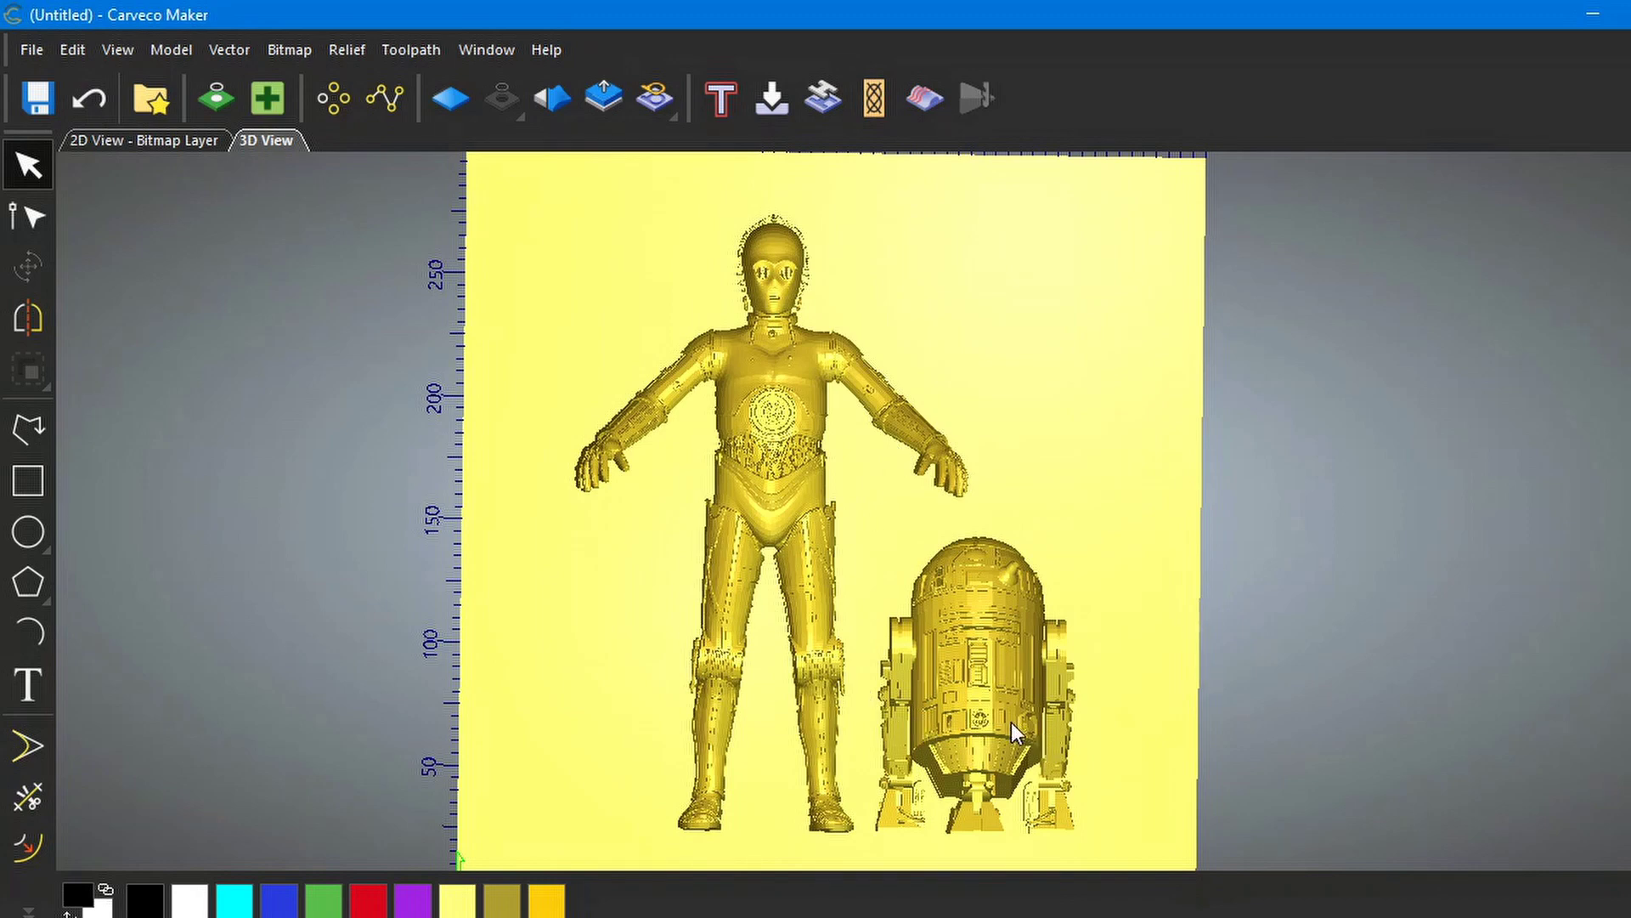
scroll(1011, 722, "up", 2)
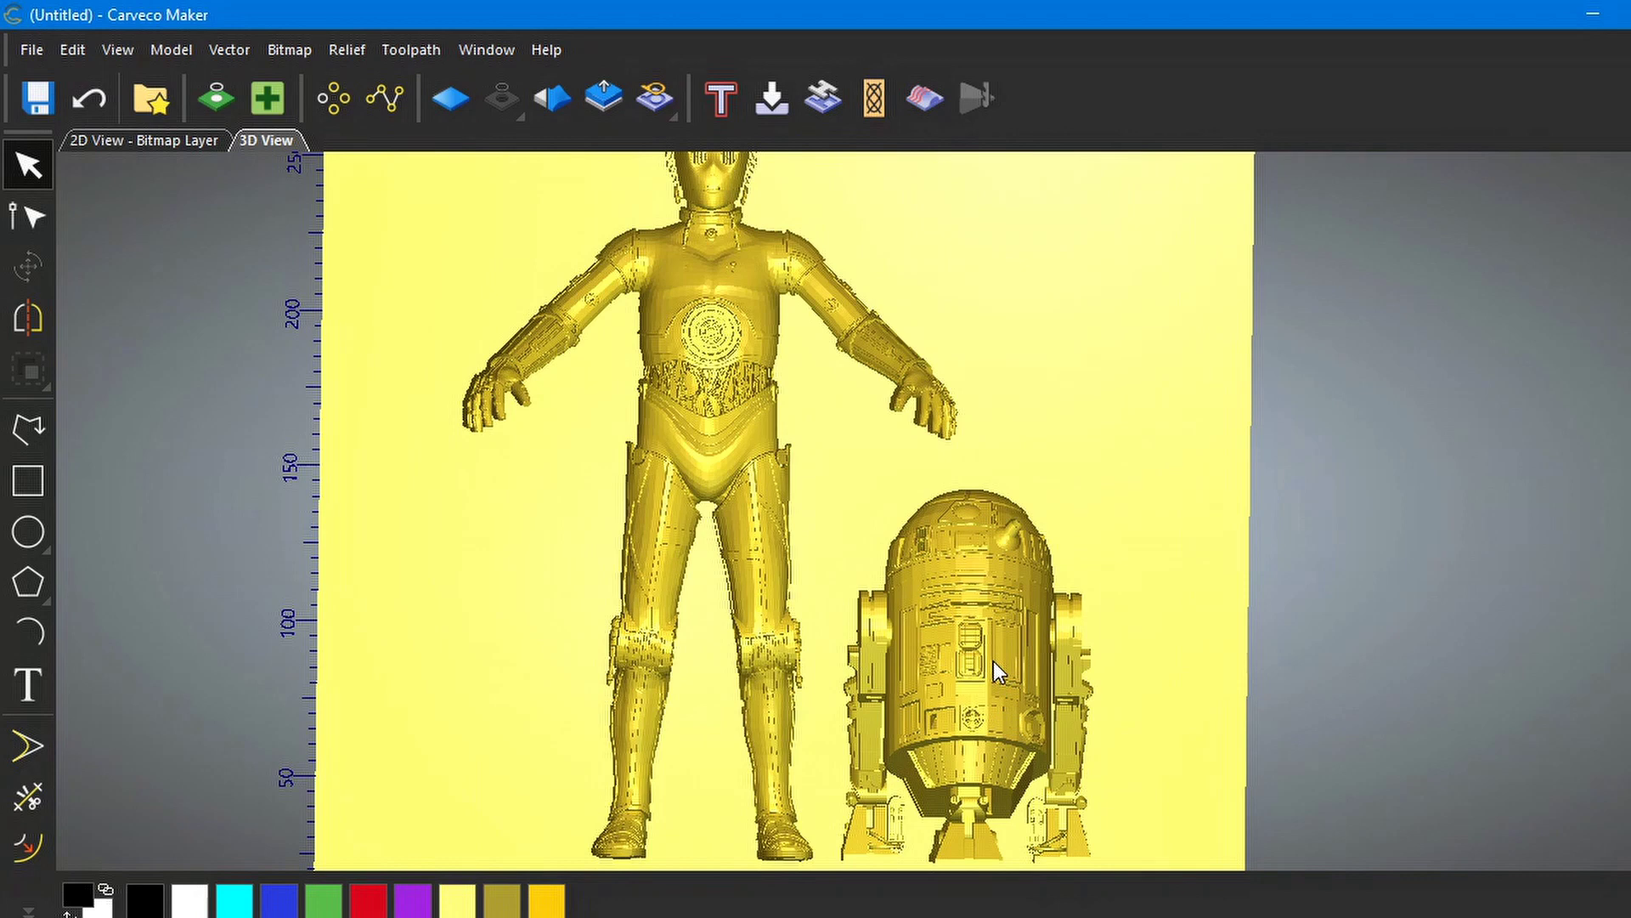
scroll(994, 664, "down", 1)
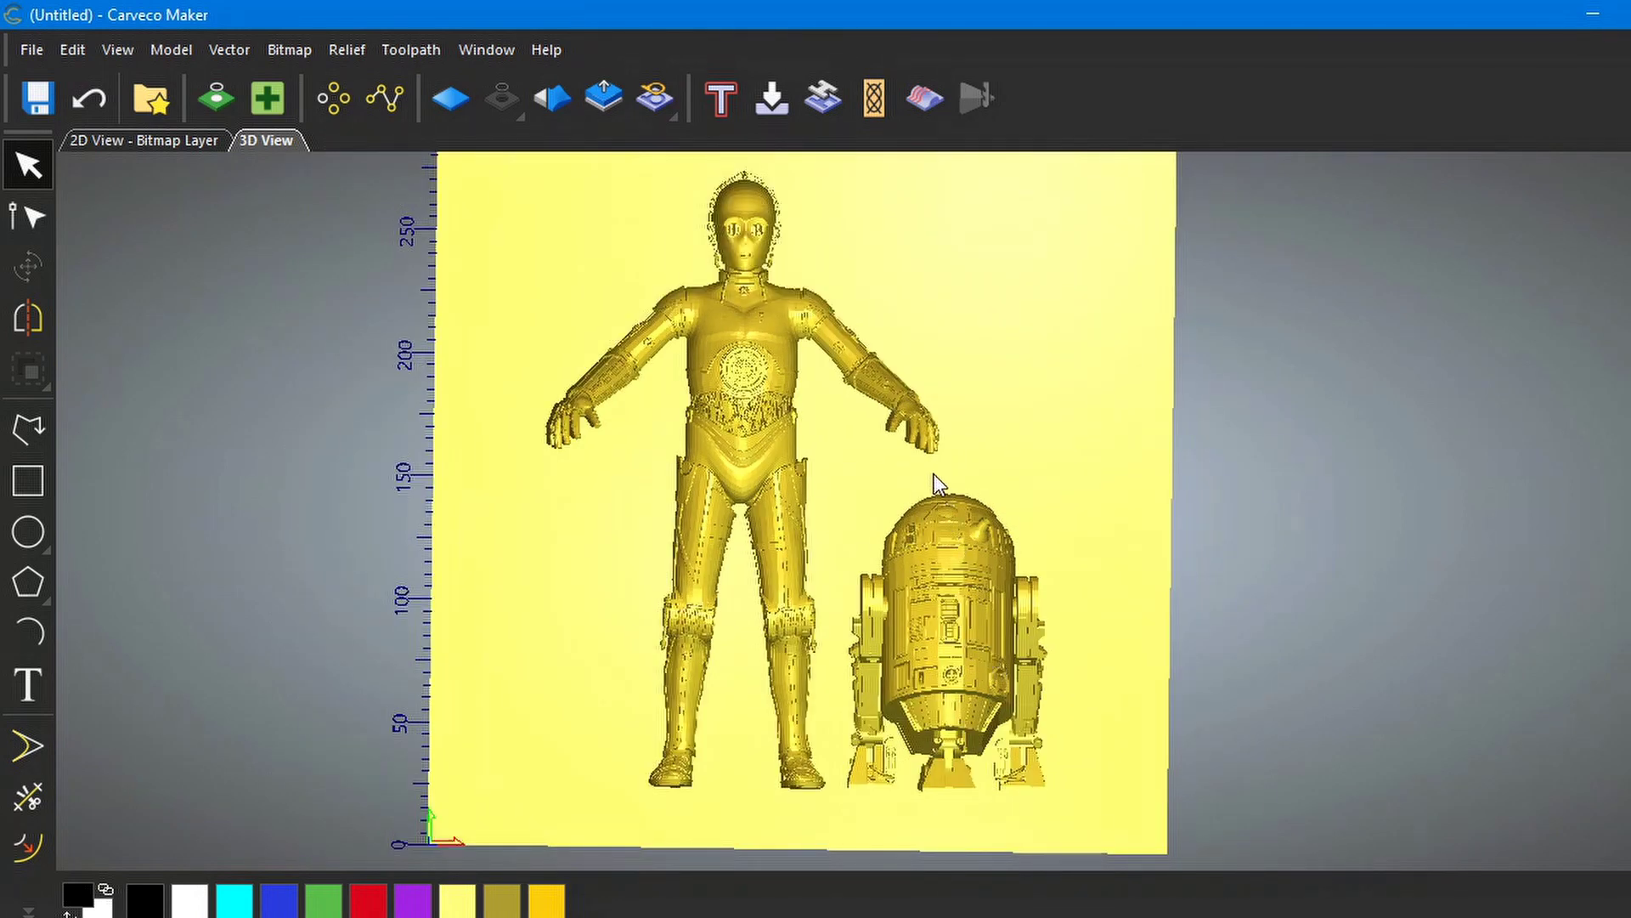
middle_click_drag(855, 476, 870, 511)
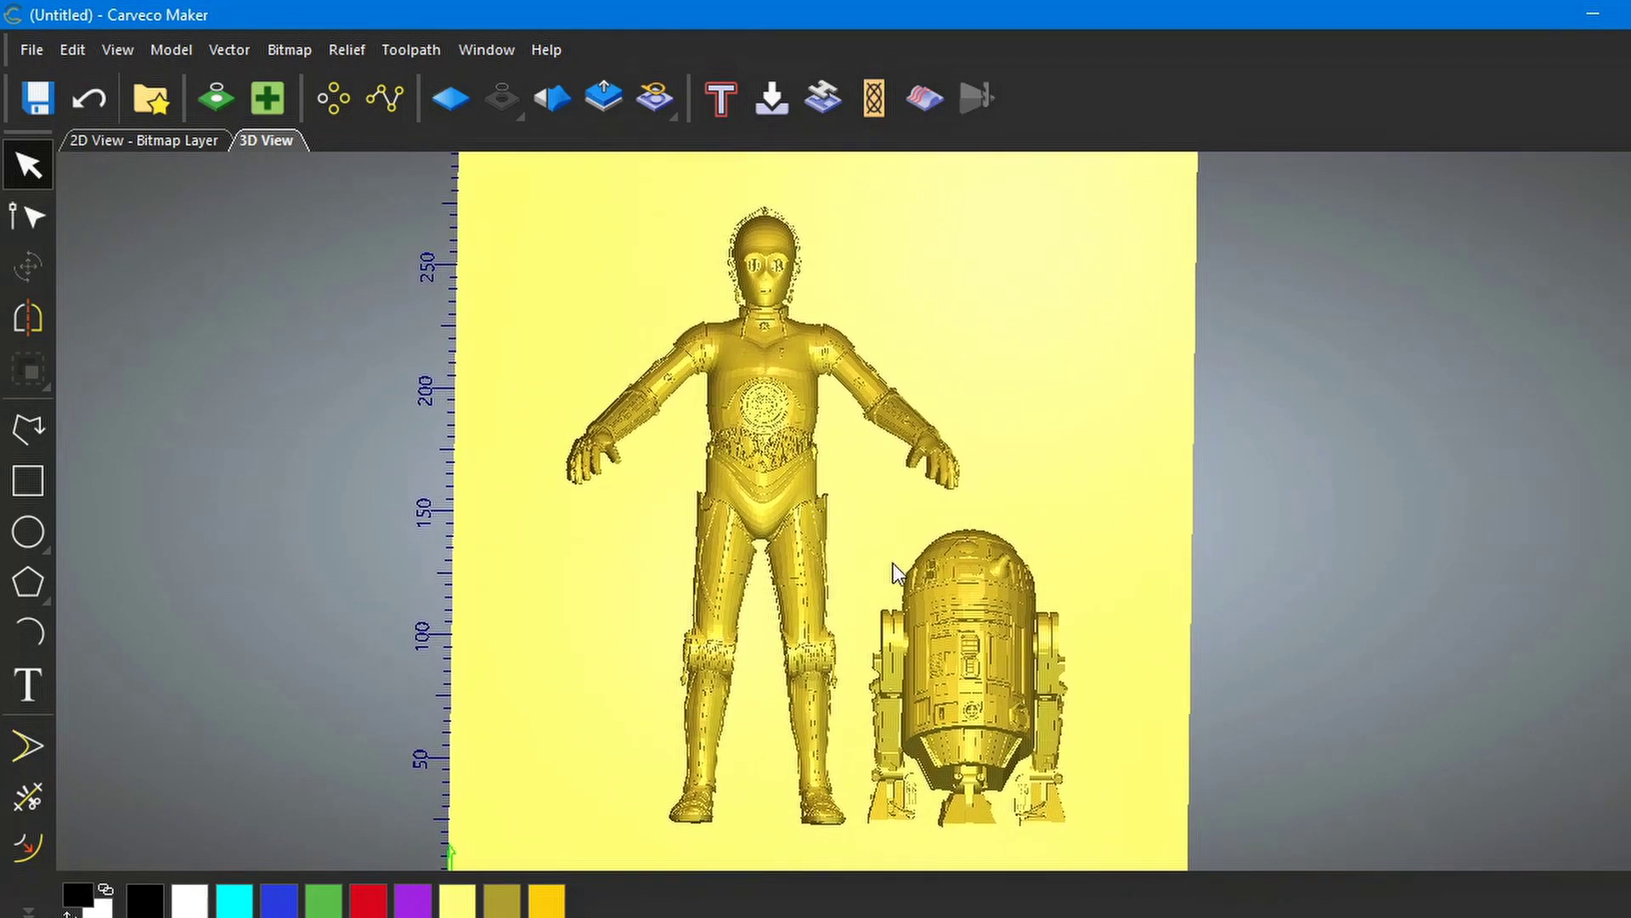
left_click_drag(892, 565, 707, 564)
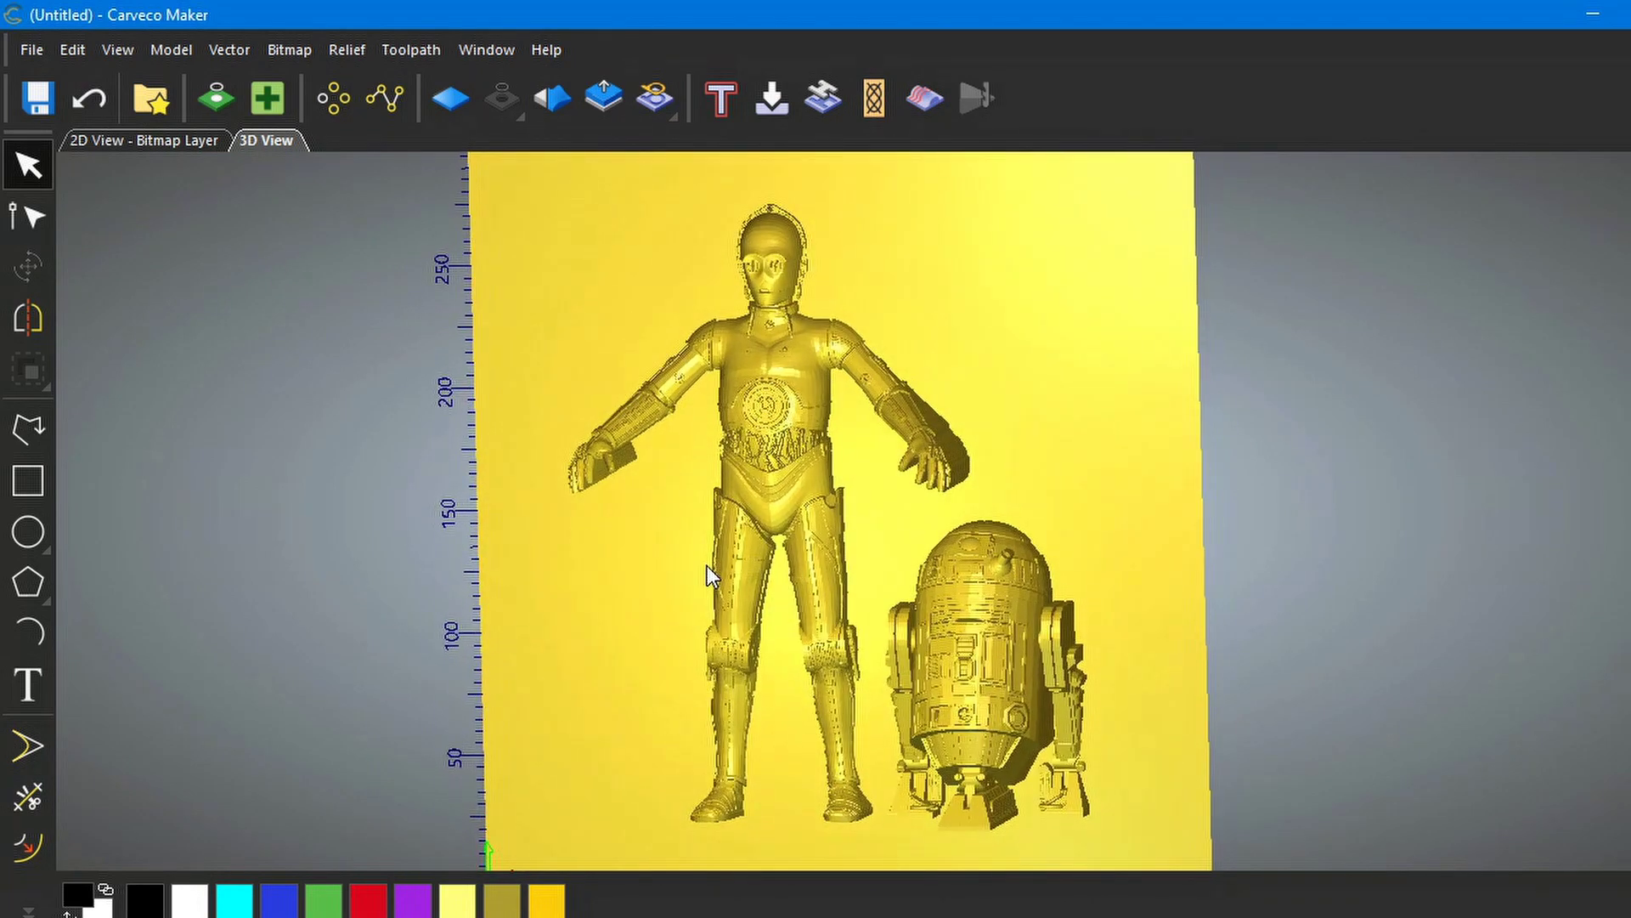